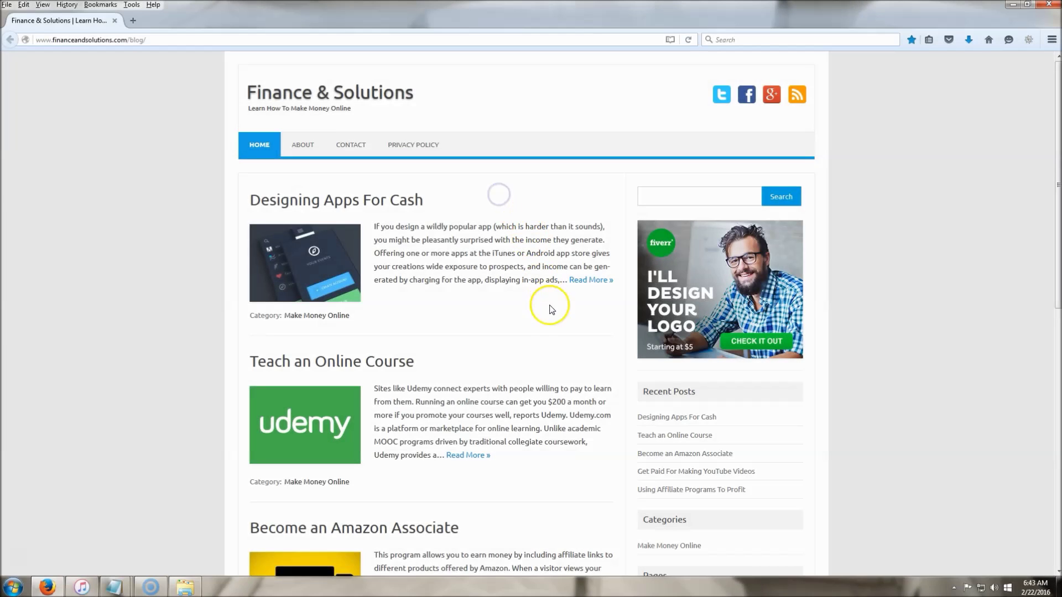
# View the Google, Yahoo, Facebook, YouTube, Amazon and GoDaddy home pages in turn as examples of domain names.
pyautogui.click(520, 329)
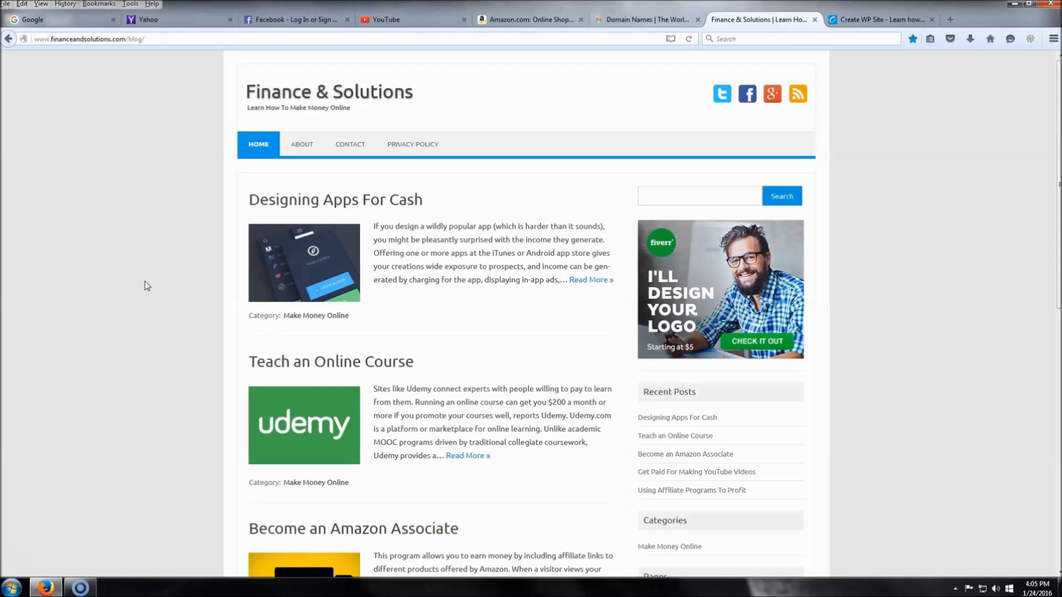
pyautogui.click(104, 179)
pyautogui.click(58, 26)
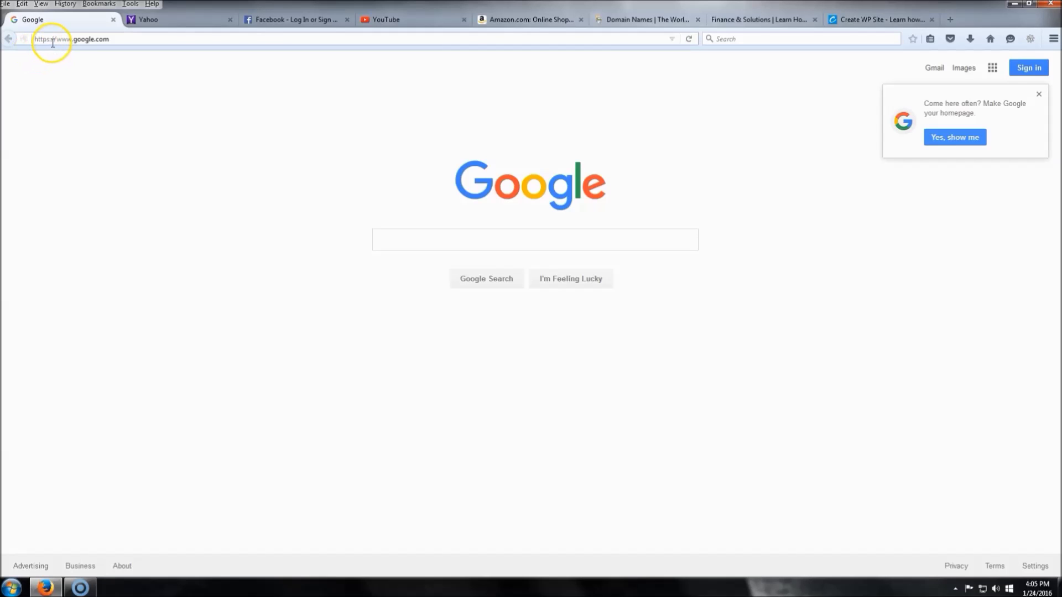
pyautogui.click(176, 21)
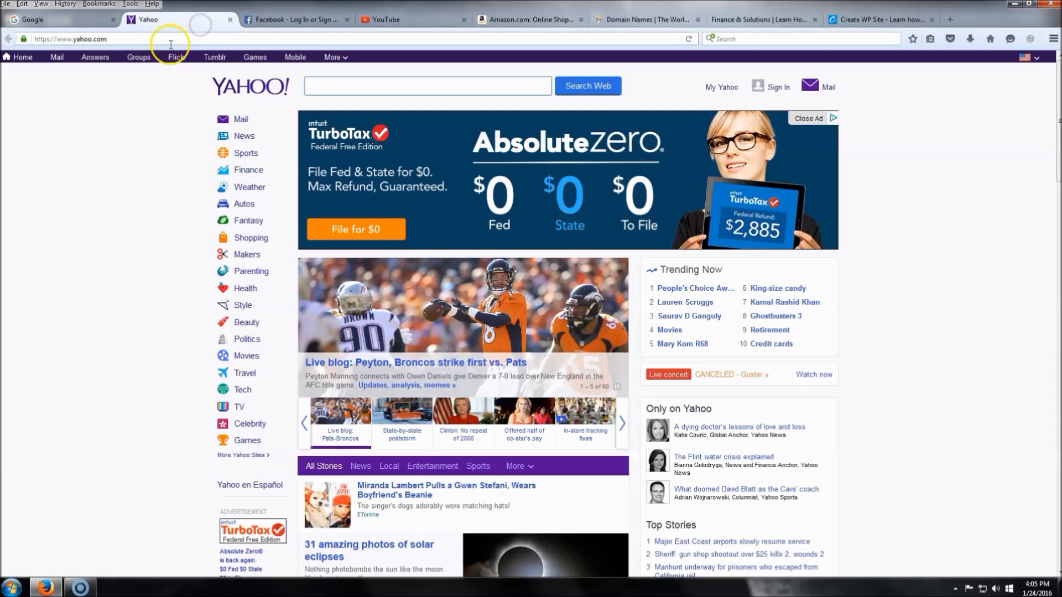
pyautogui.click(283, 20)
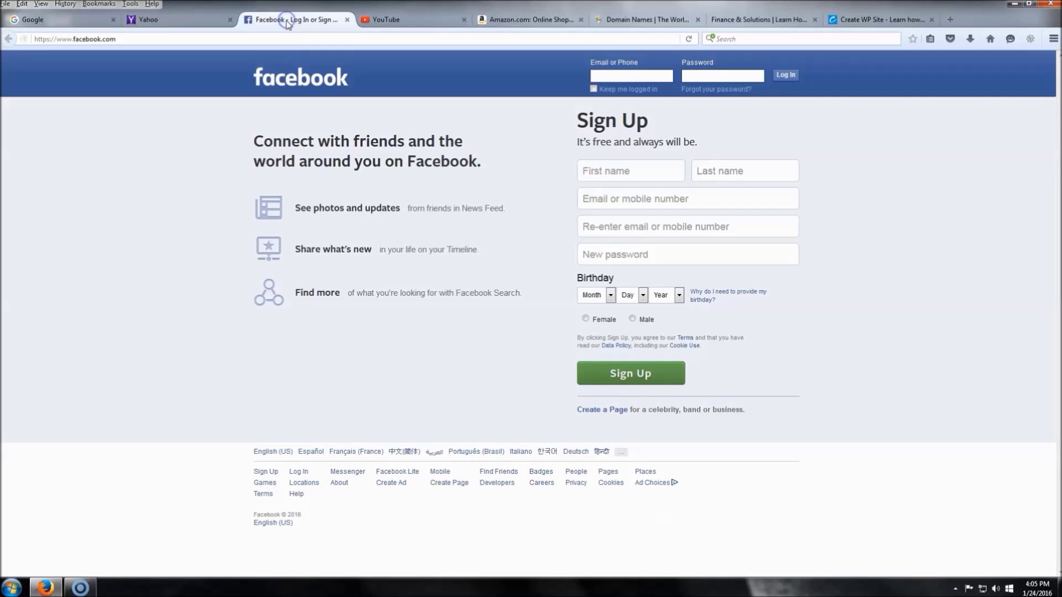
pyautogui.click(408, 21)
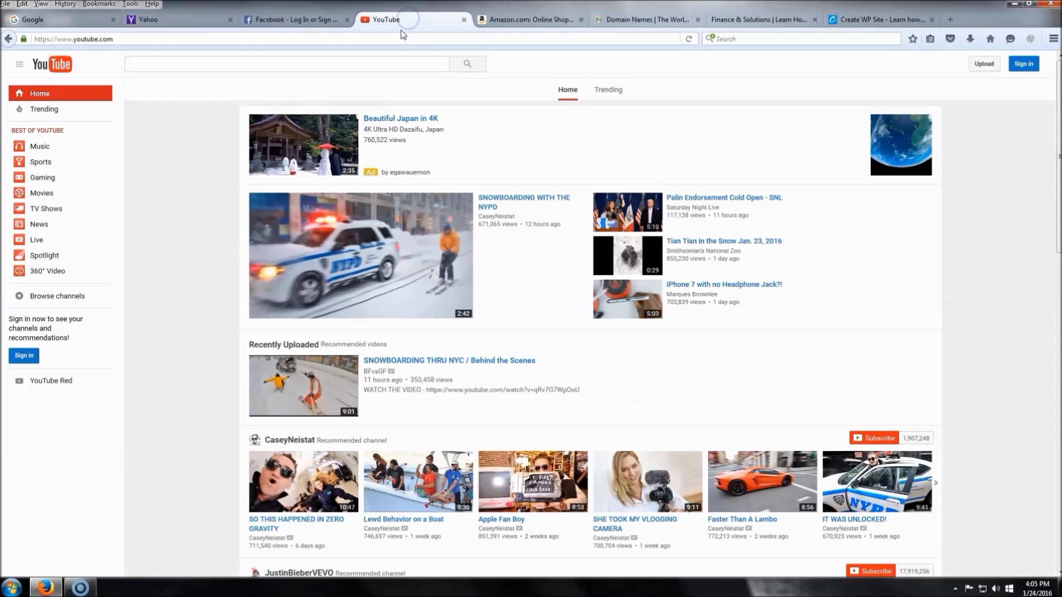
pyautogui.click(510, 23)
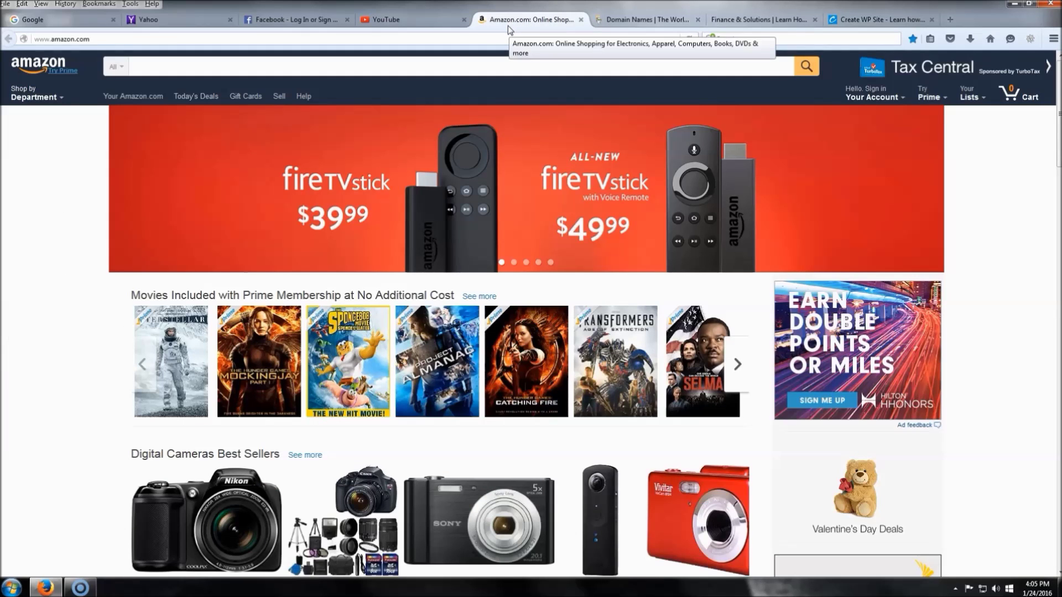
pyautogui.click(493, 35)
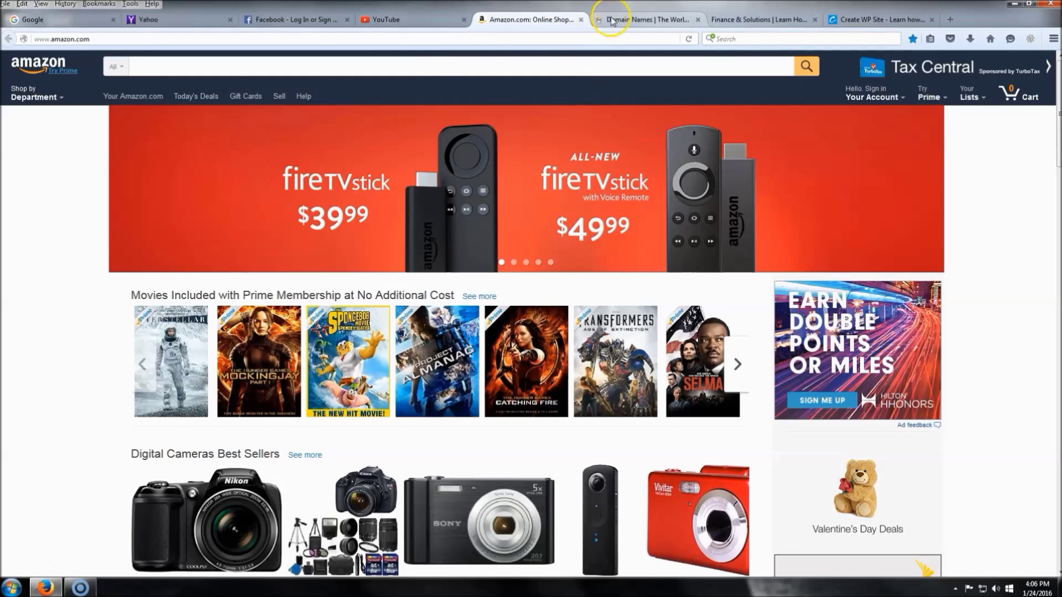
pyautogui.click(629, 22)
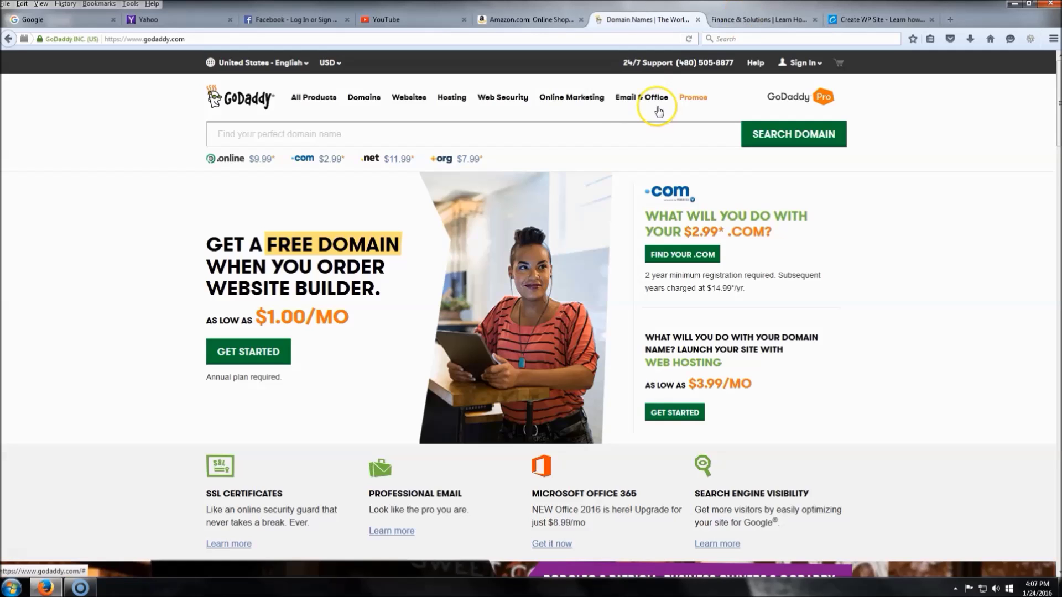
# Look over the Finance & Solutions blog's home page and its list of posts.
pyautogui.click(744, 14)
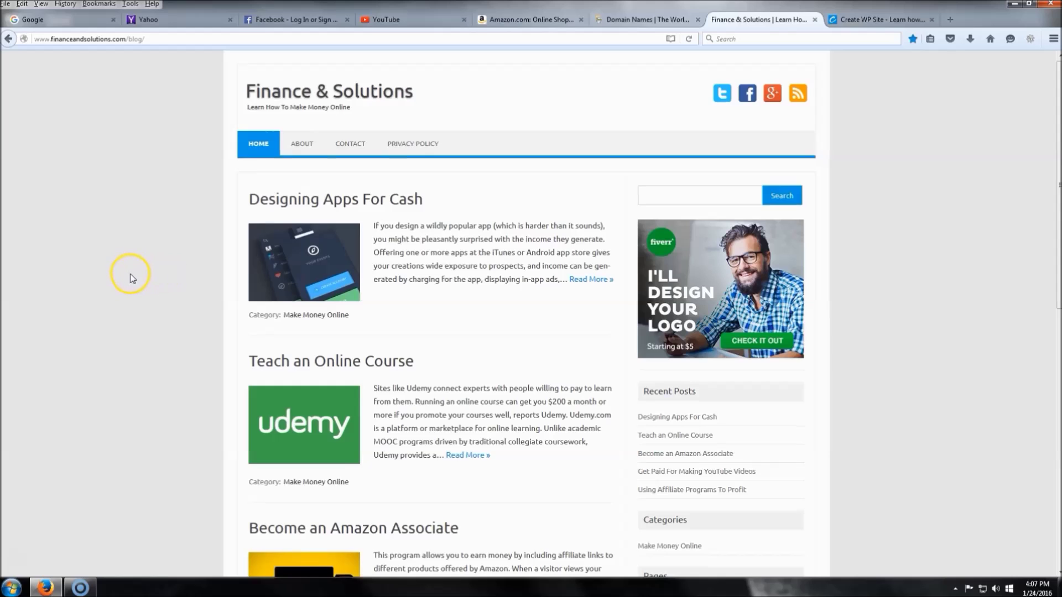
pyautogui.scroll(-5, 133, 285)
pyautogui.scroll(5, 134, 291)
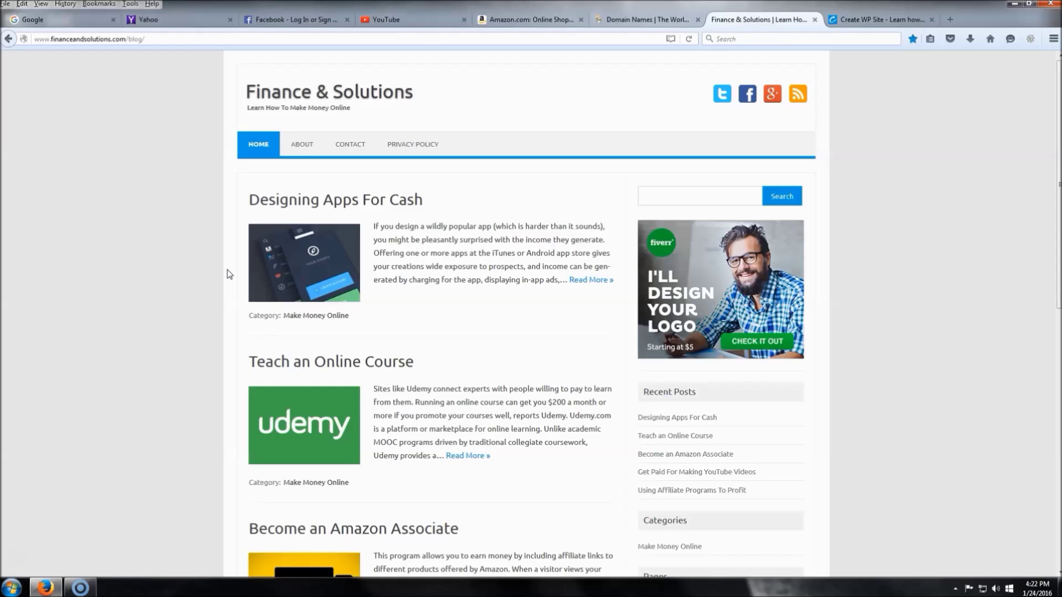
pyautogui.click(322, 236)
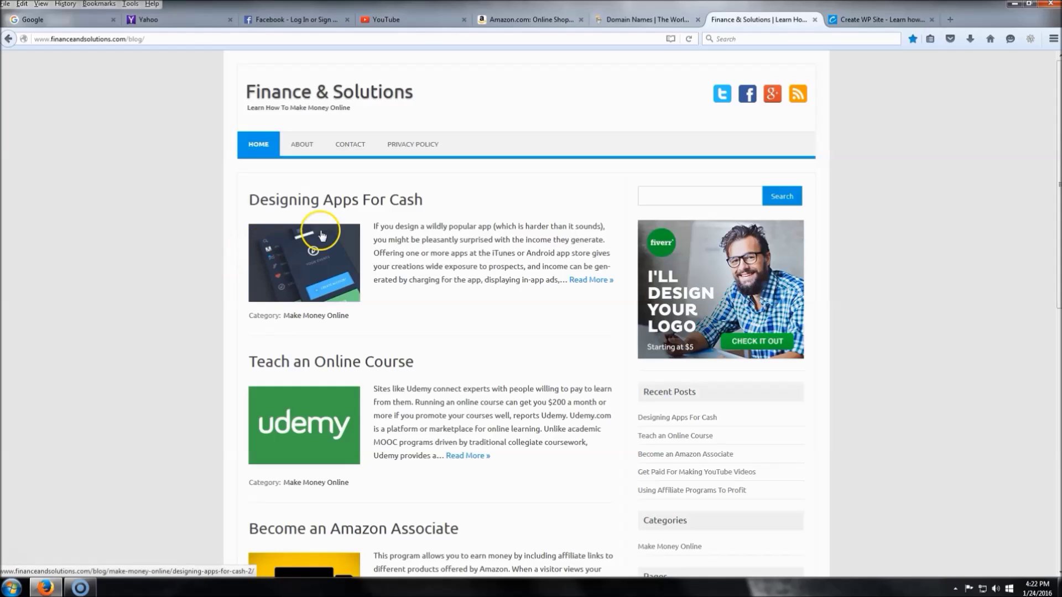
pyautogui.click(541, 305)
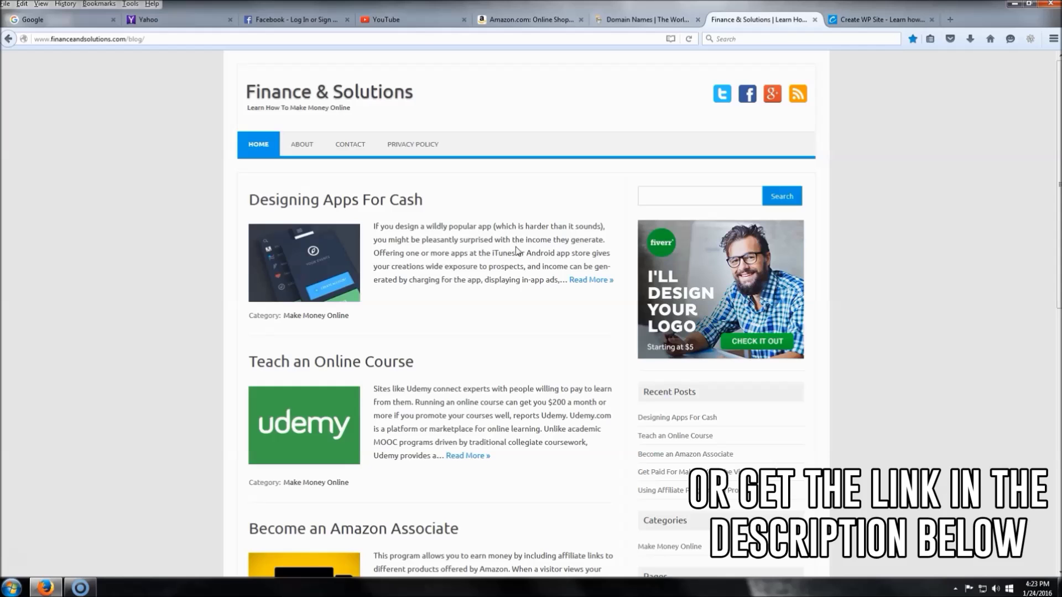
# Open the GoDaddy coupon offer from createwpsite.com's special deals and select the Economy hosting plan.
pyautogui.click(867, 24)
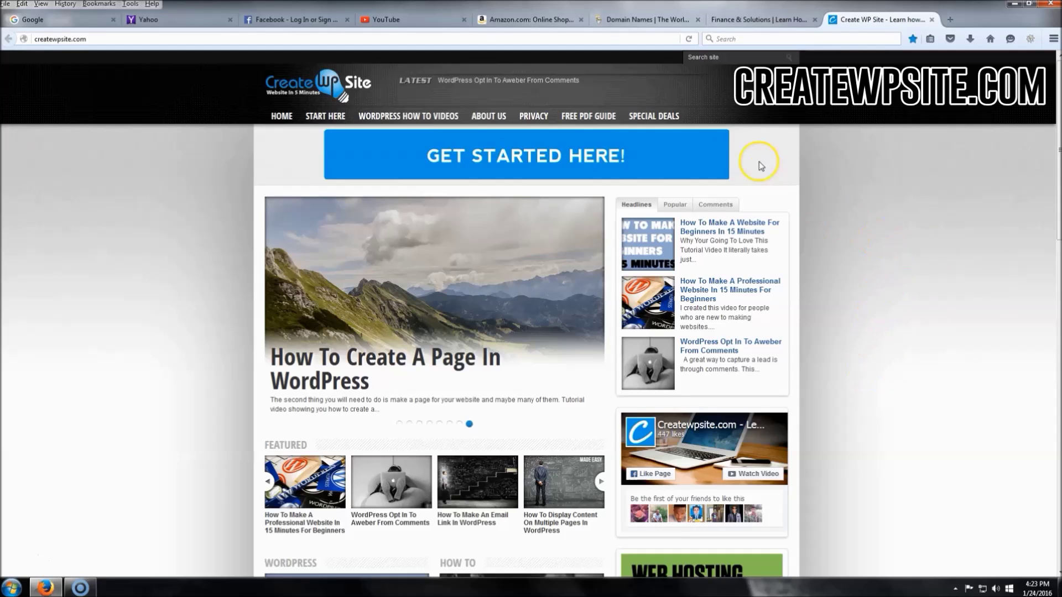
pyautogui.click(655, 118)
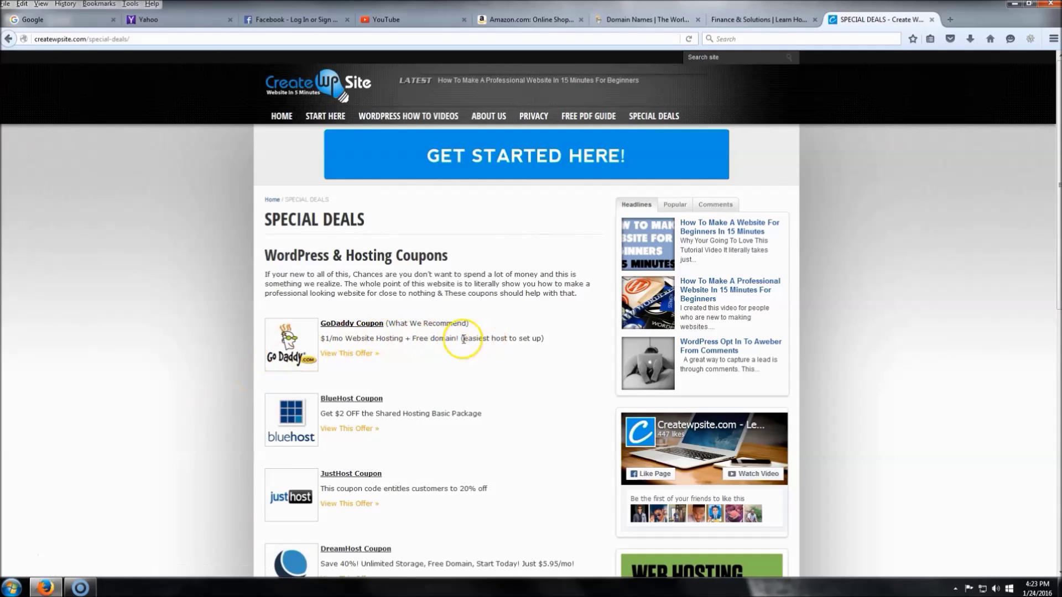
pyautogui.click(357, 327)
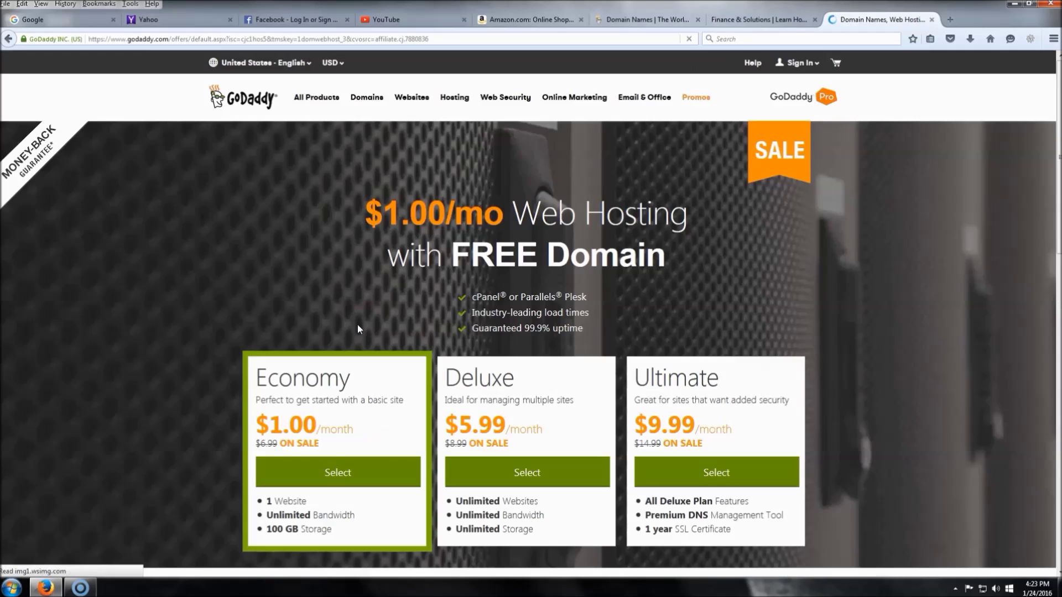
pyautogui.click(314, 442)
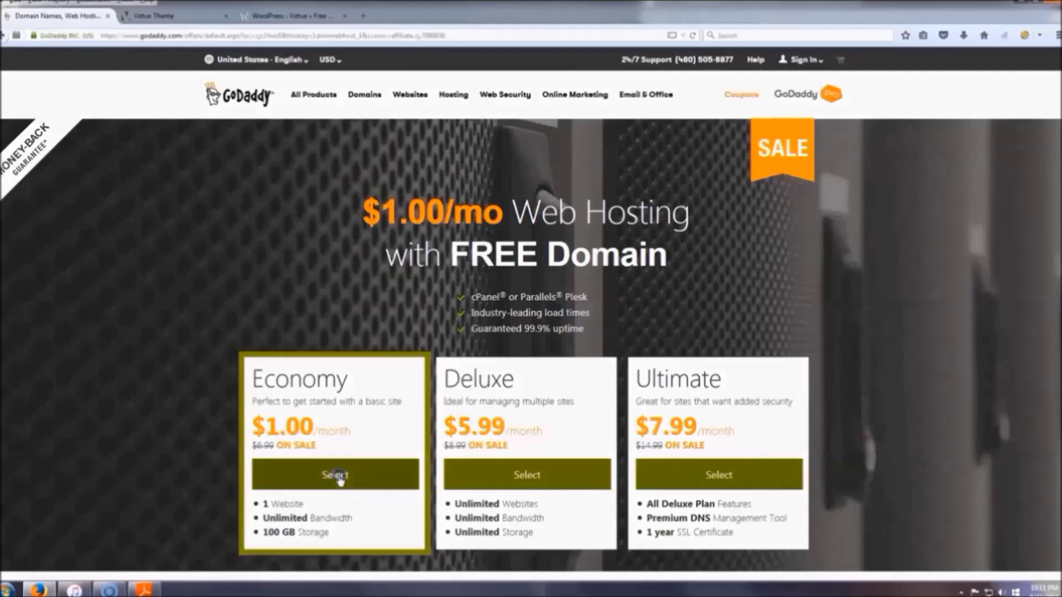
pyautogui.click(336, 474)
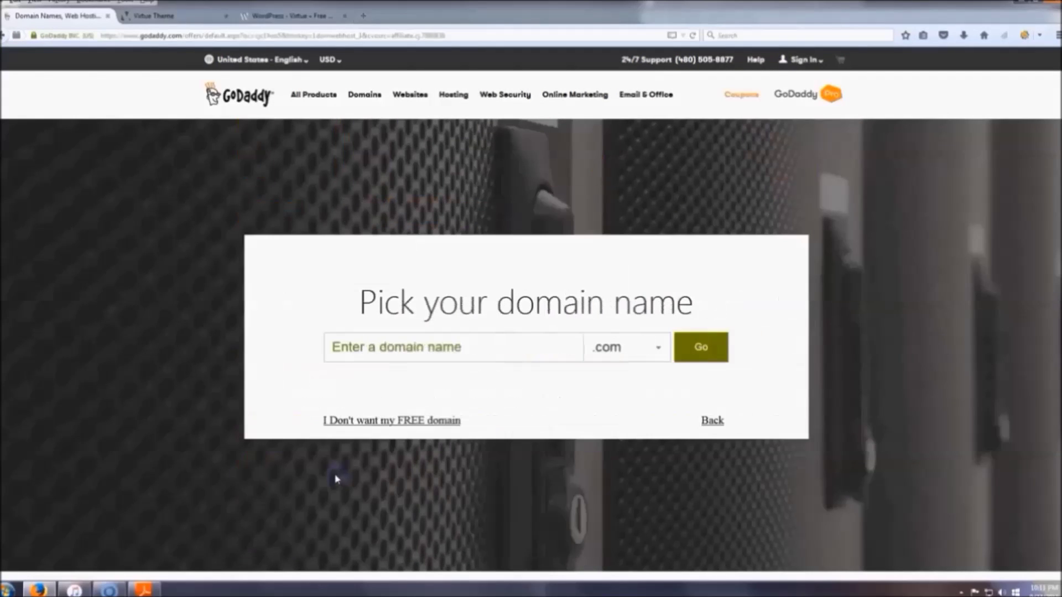
# Check the free domain name financeandsolutions.com and add it to the hosting order.
pyautogui.click(508, 349)
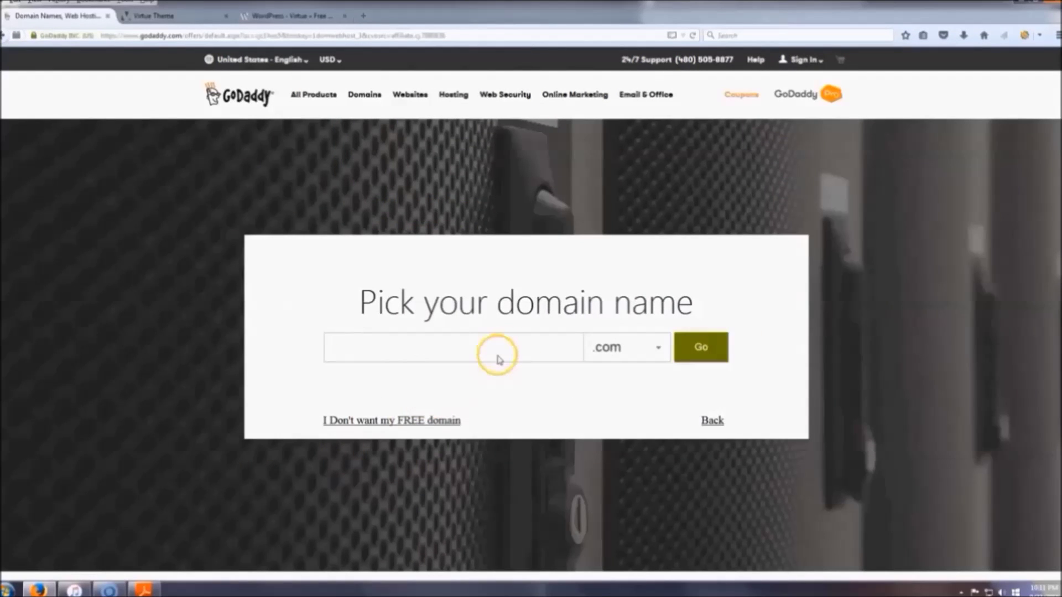
pyautogui.rightClick(404, 353)
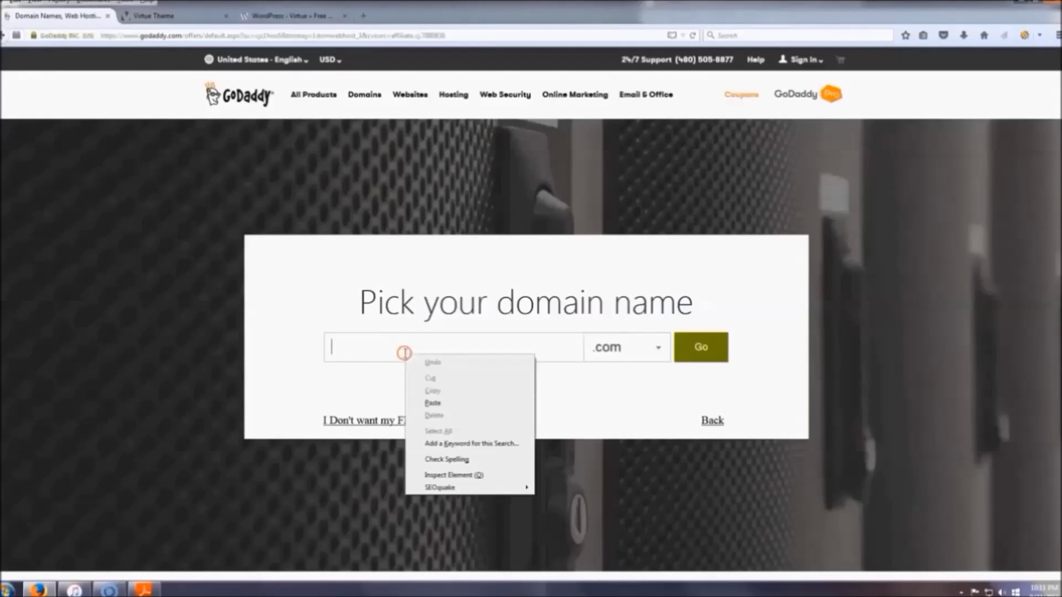
pyautogui.click(451, 405)
pyautogui.click(714, 351)
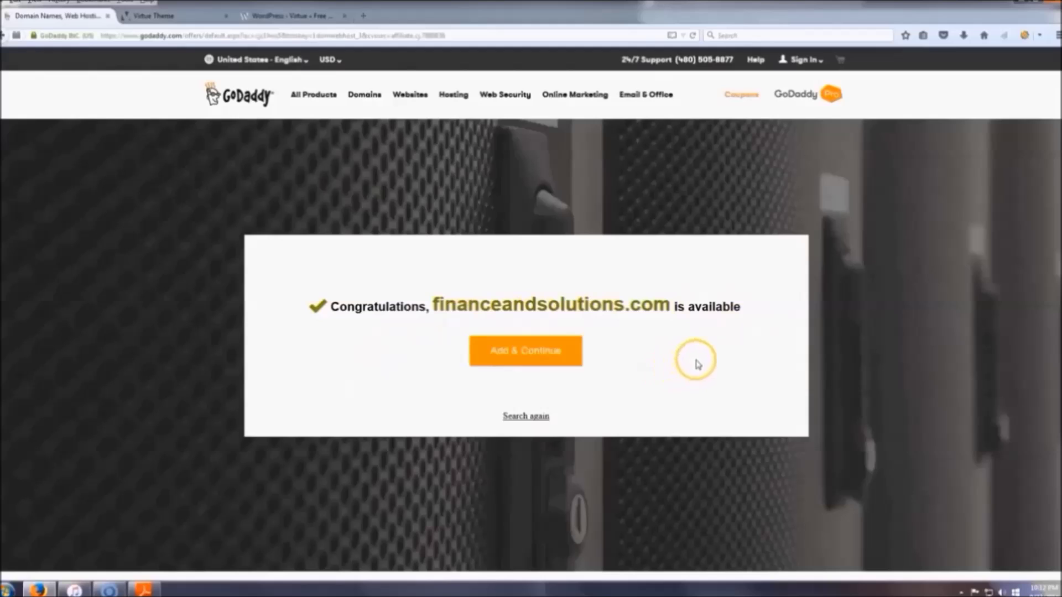
pyautogui.click(542, 359)
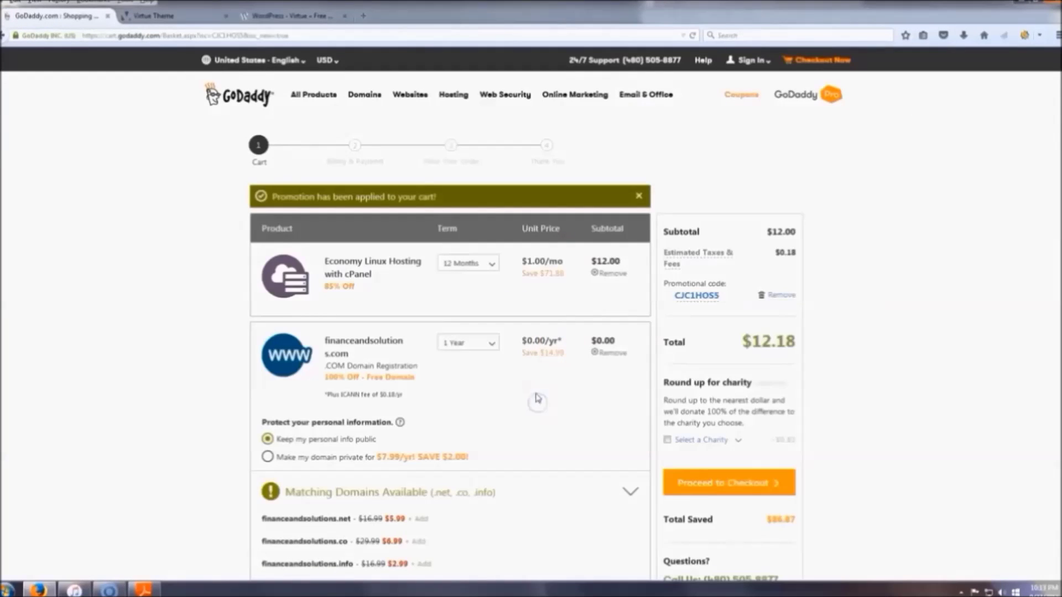
# Remove the promotional code from the cart and reapply the code CJC1HOS5.
pyautogui.scroll(-3, 534, 401)
pyautogui.scroll(3, 523, 340)
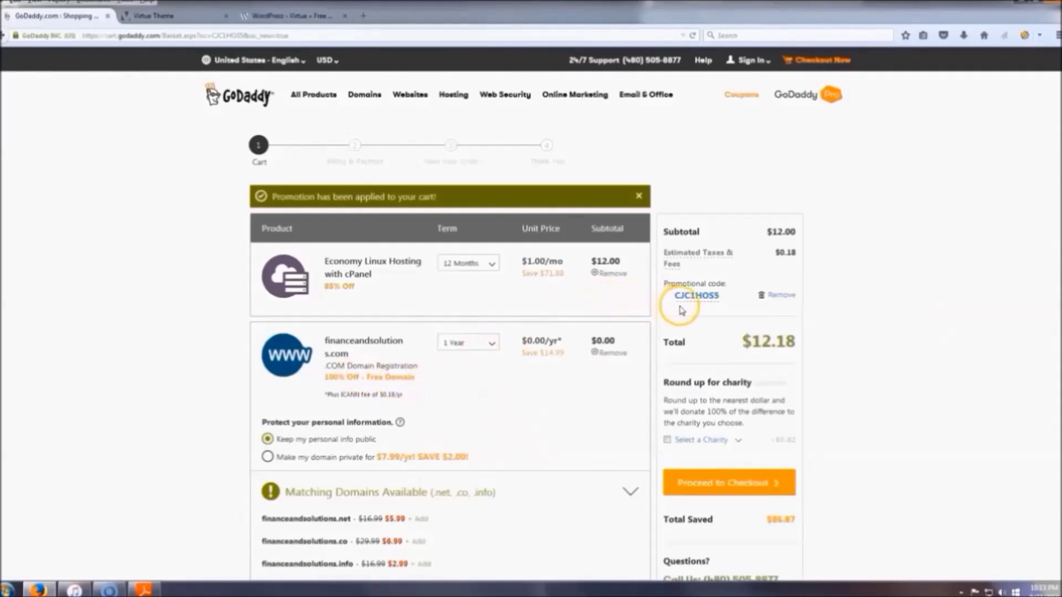
pyautogui.click(782, 297)
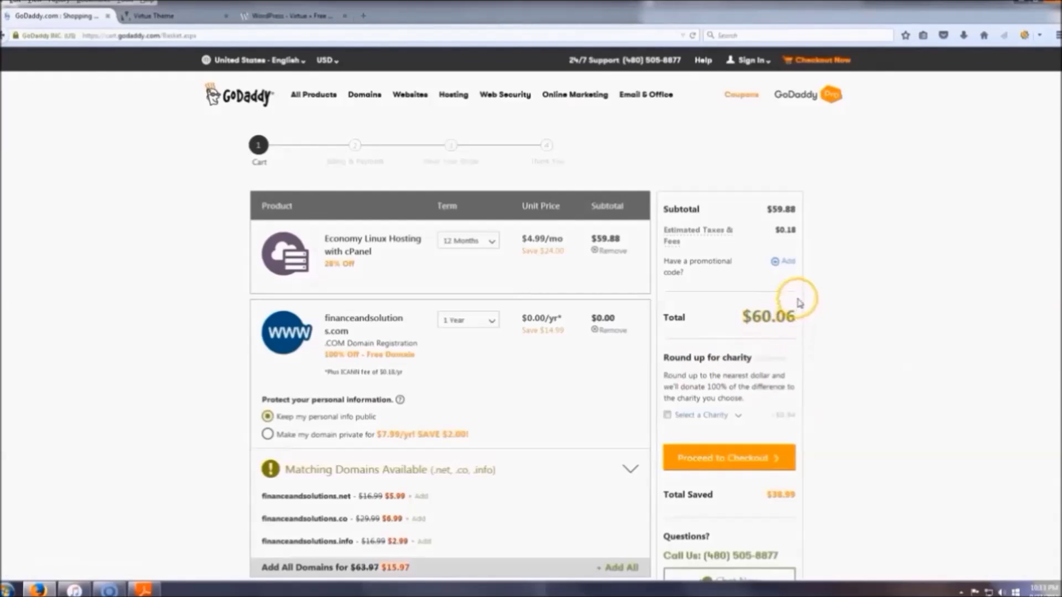
pyautogui.click(788, 263)
pyautogui.rightClick(706, 288)
pyautogui.click(732, 337)
pyautogui.click(729, 300)
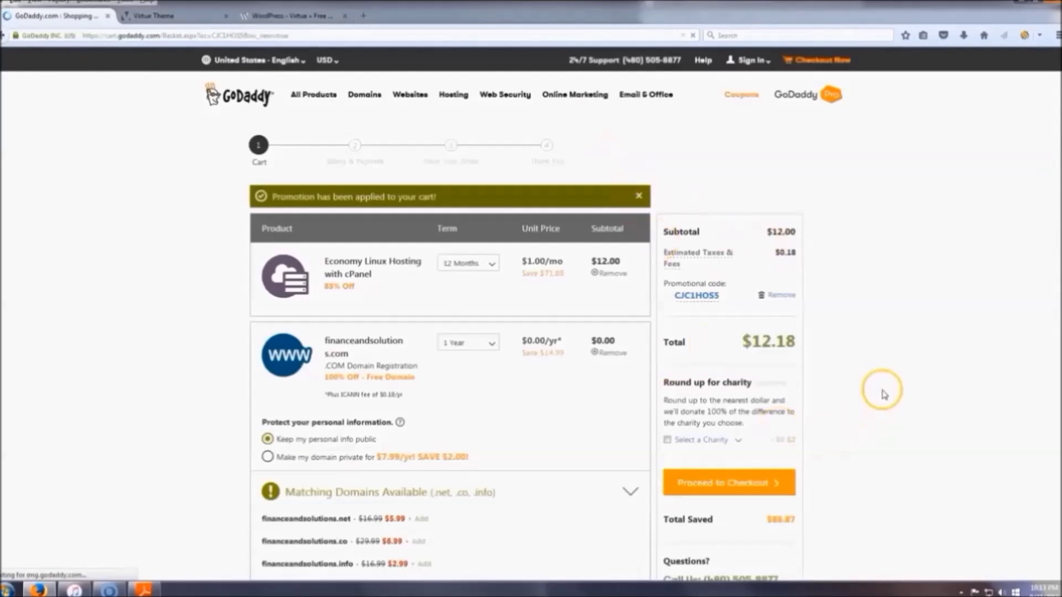
# Proceed to checkout with the hosting and domain order as a new customer.
pyautogui.scroll(-2, 878, 384)
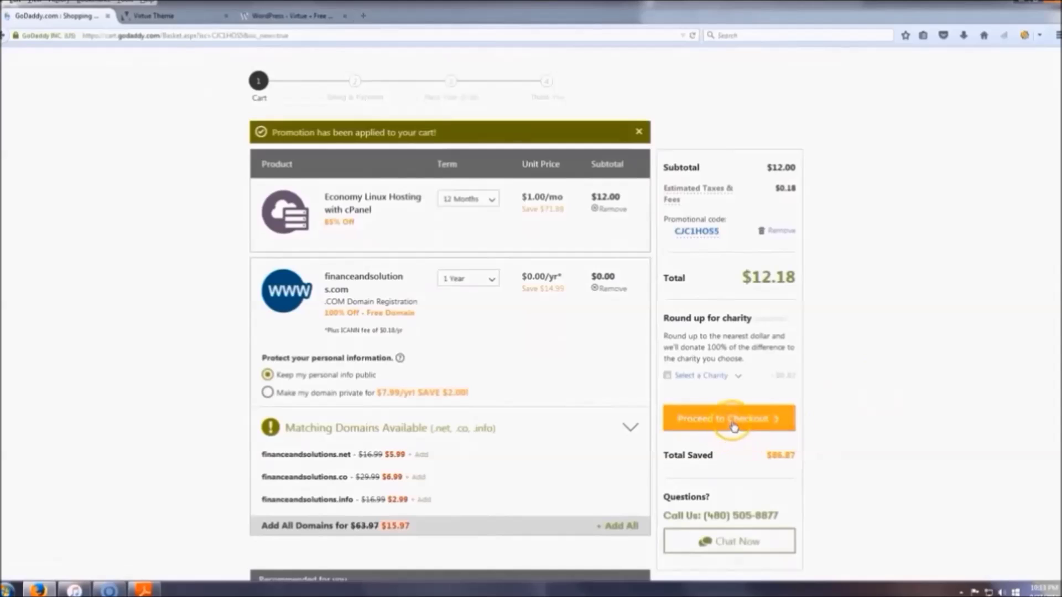
pyautogui.click(734, 425)
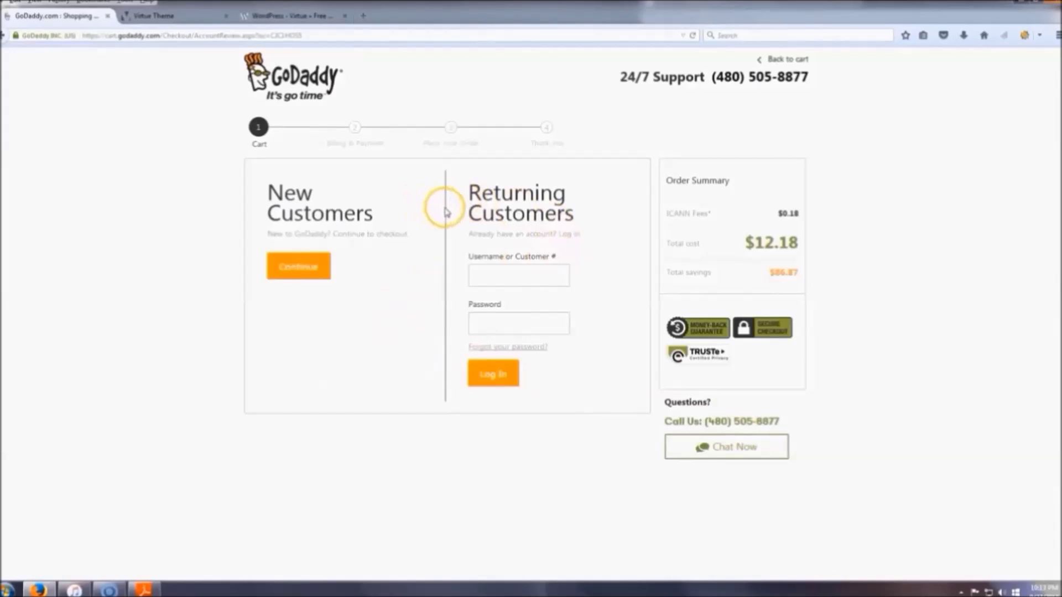
pyautogui.click(307, 267)
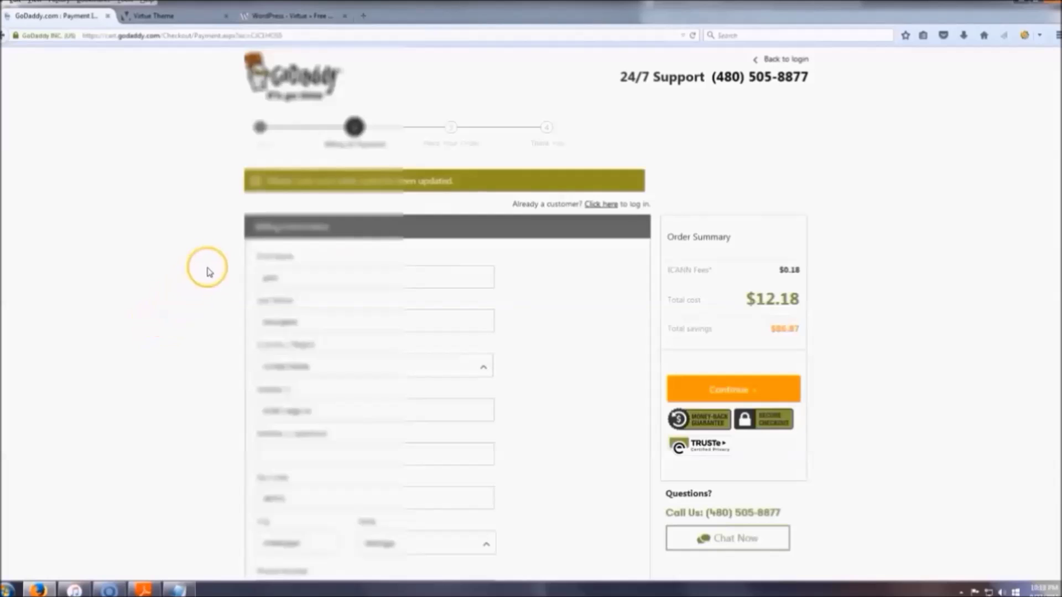
# Review the billing, account and payment information sections of the checkout form.
pyautogui.scroll(-6, 222, 260)
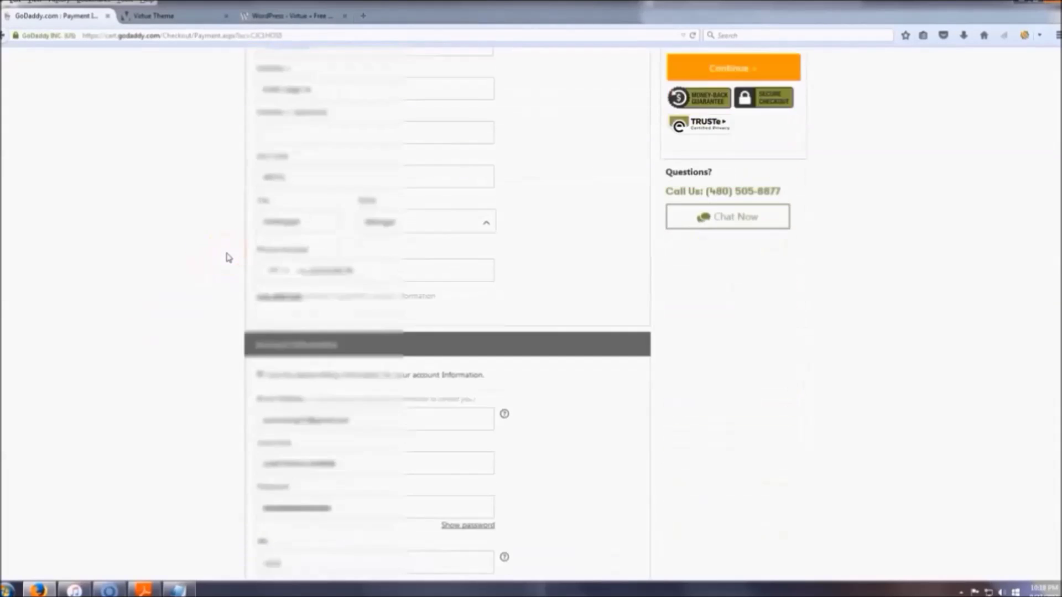
pyautogui.scroll(-3, 229, 258)
pyautogui.scroll(1, 231, 254)
pyautogui.scroll(-2, 231, 253)
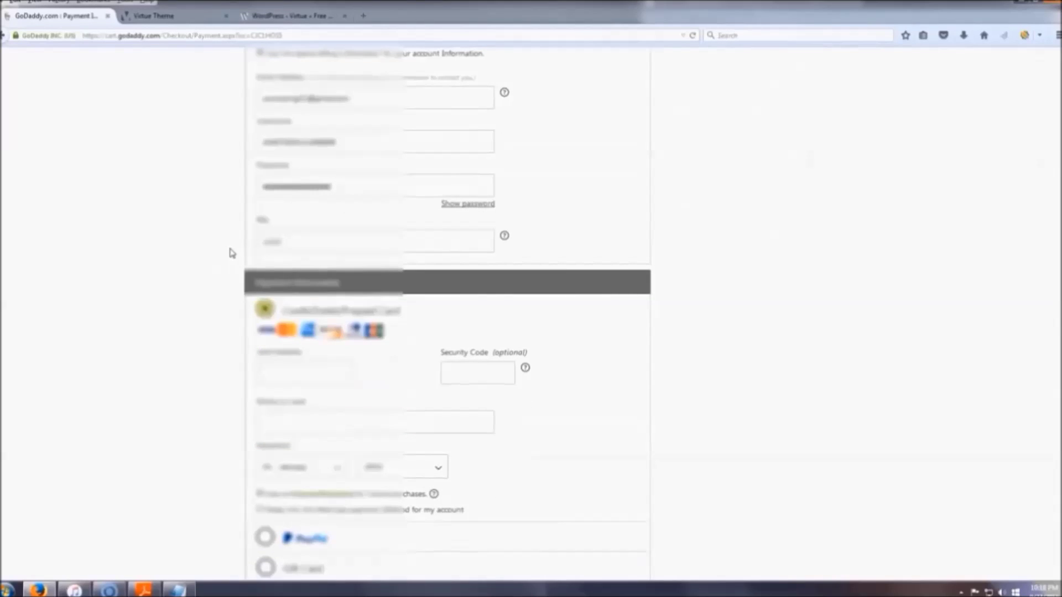
pyautogui.scroll(1, 231, 254)
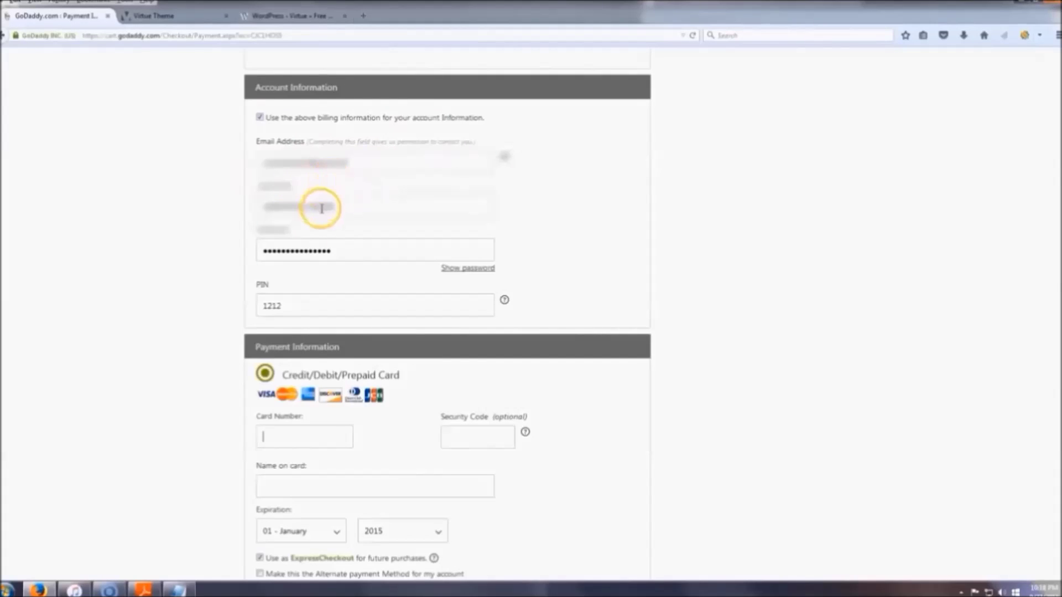
pyautogui.click(301, 303)
pyautogui.click(193, 274)
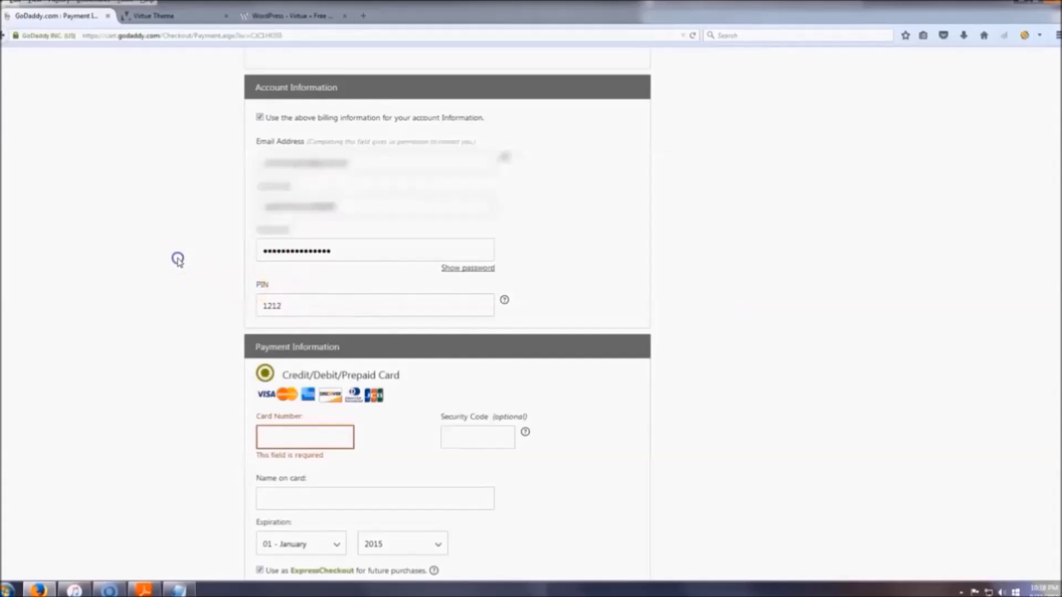
pyautogui.scroll(-3, 199, 244)
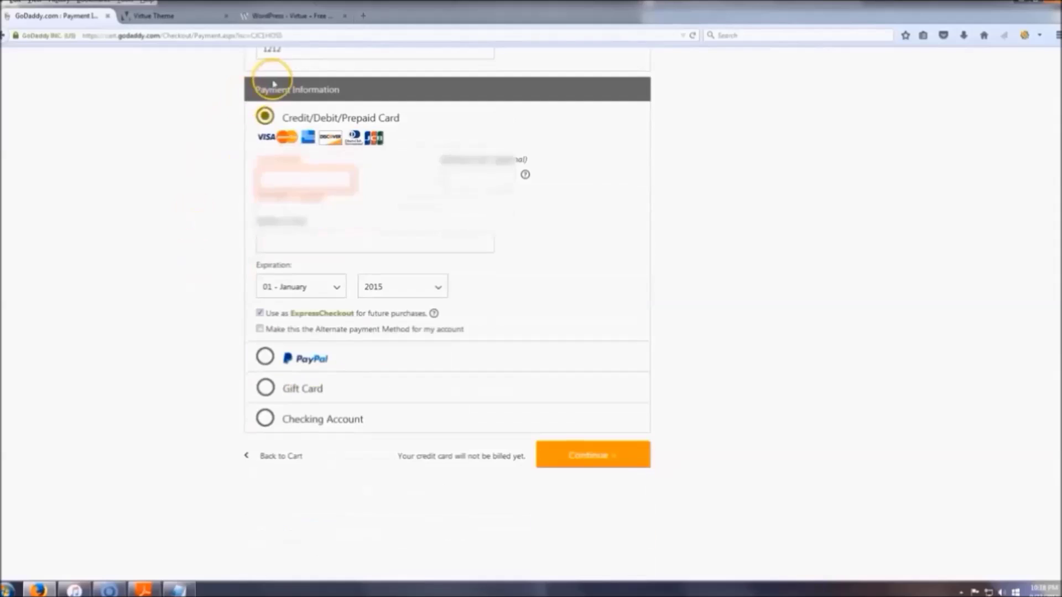
# Choose PayPal as the payment method for the order and continue to the PayPal payment page.
pyautogui.click(265, 358)
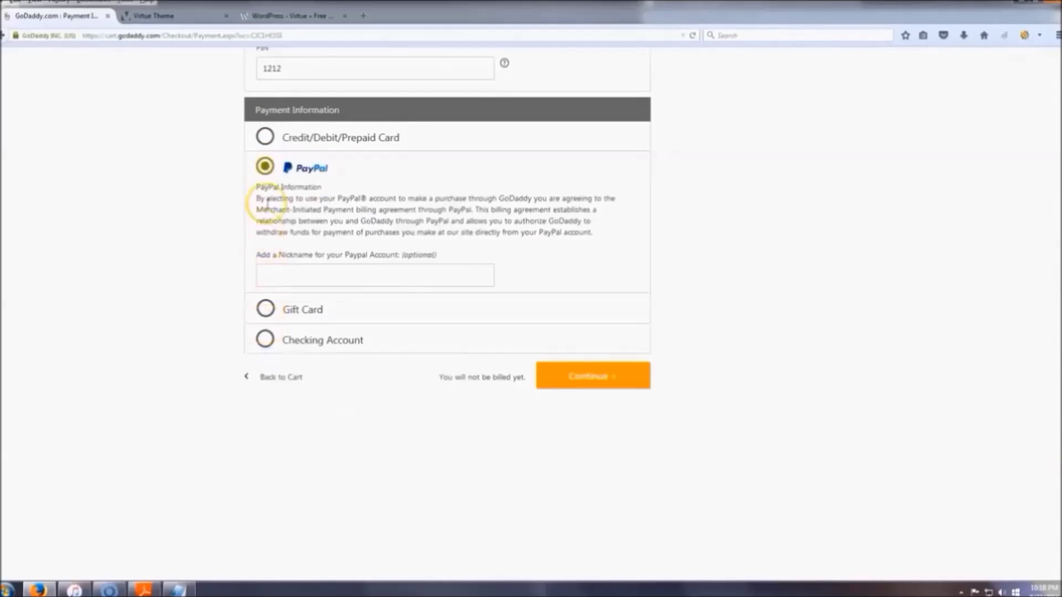
pyautogui.click(304, 287)
pyautogui.click(597, 379)
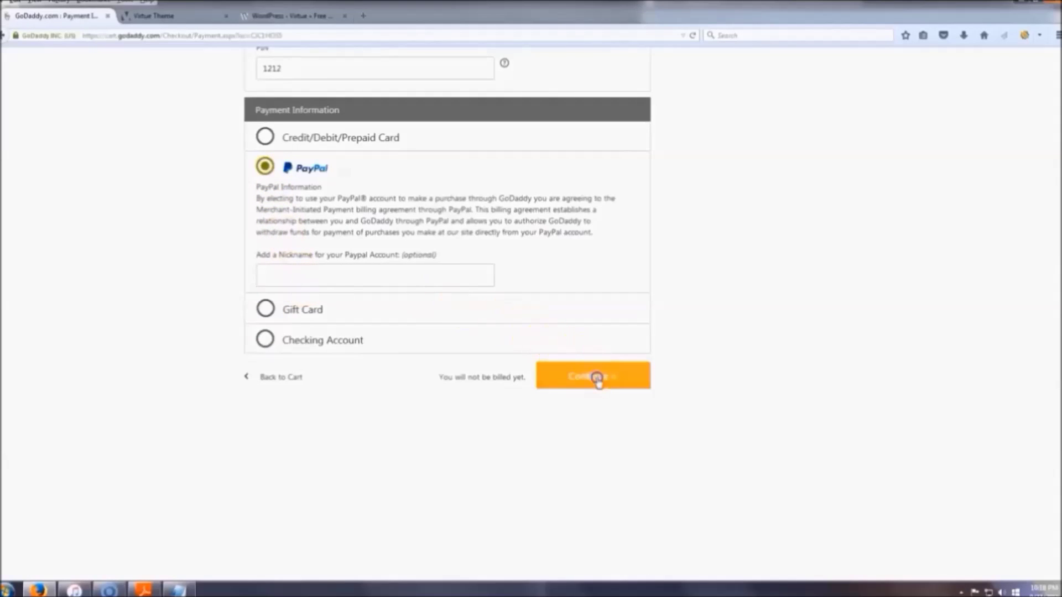
# Log in to PayPal with the account e-mail and password, and approve the payment method for the purchase.
pyautogui.click(532, 208)
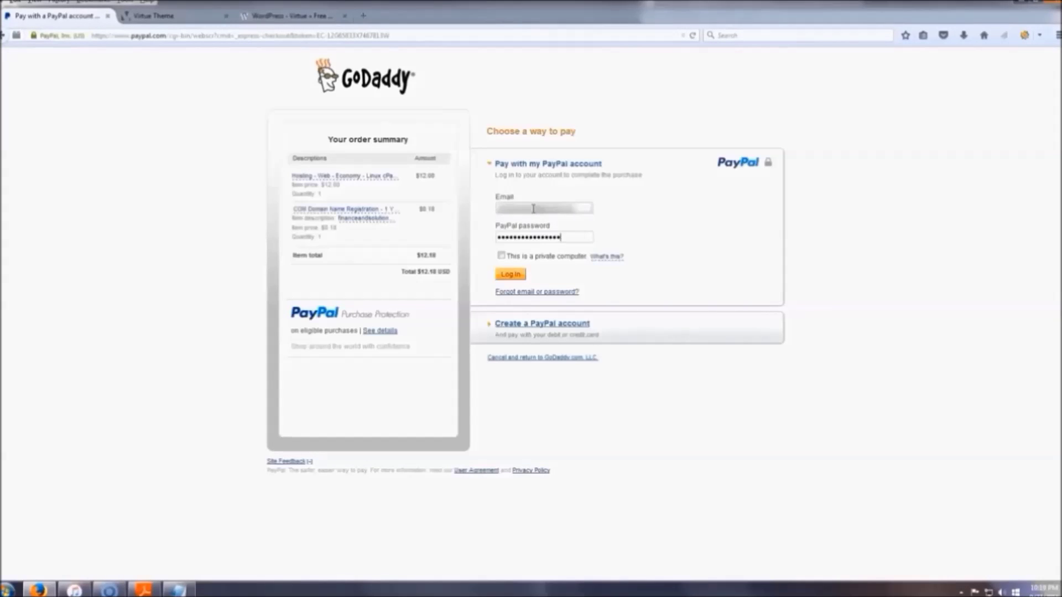
pyautogui.press('Return')
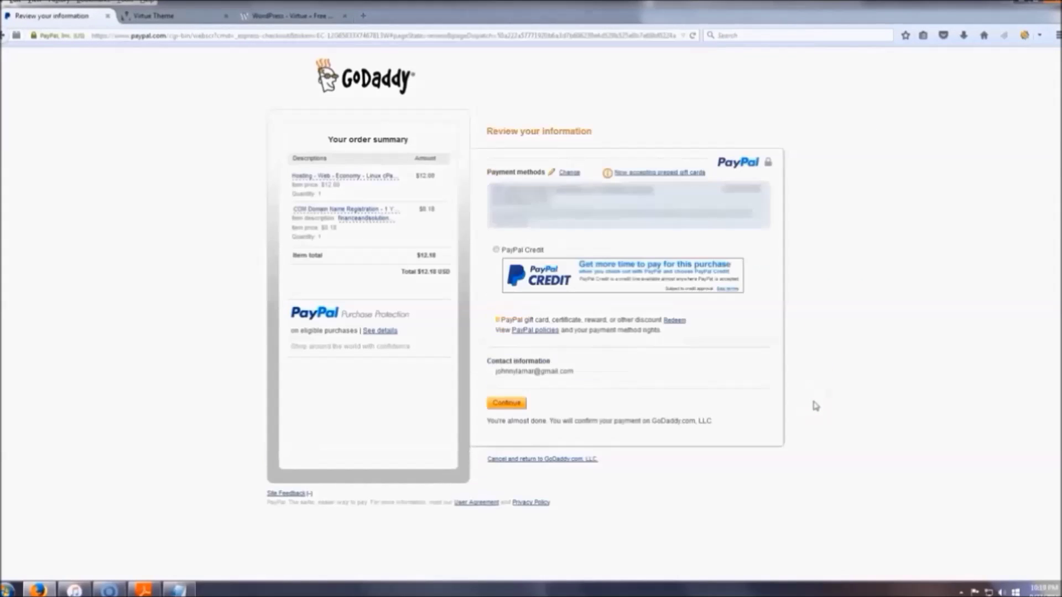
pyautogui.click(507, 404)
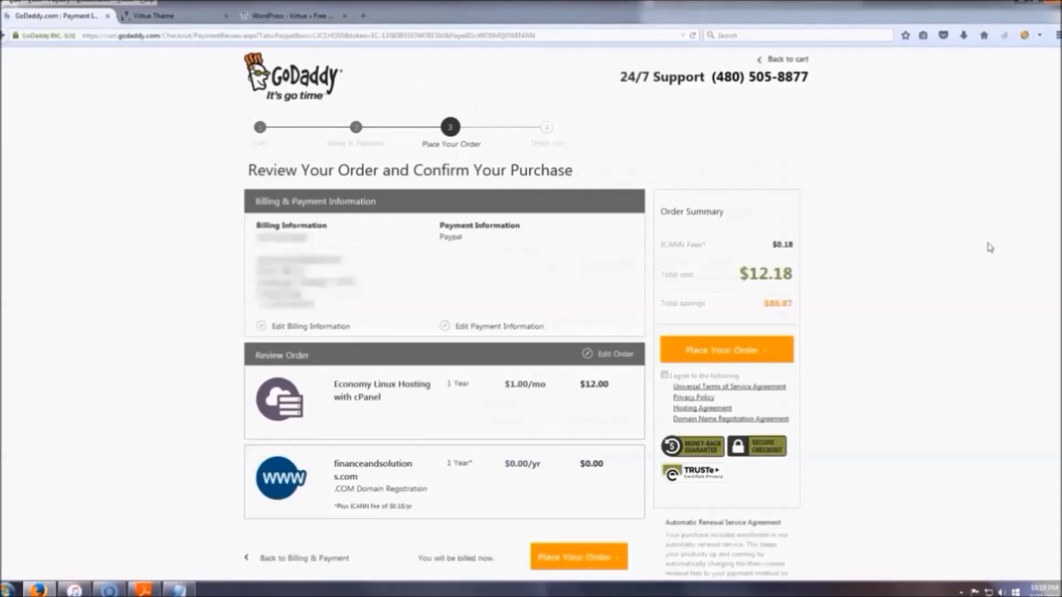
# Agree to the service terms and place the order for the Economy Linux hosting and the domain.
pyautogui.click(972, 247)
pyautogui.click(666, 376)
pyautogui.click(746, 352)
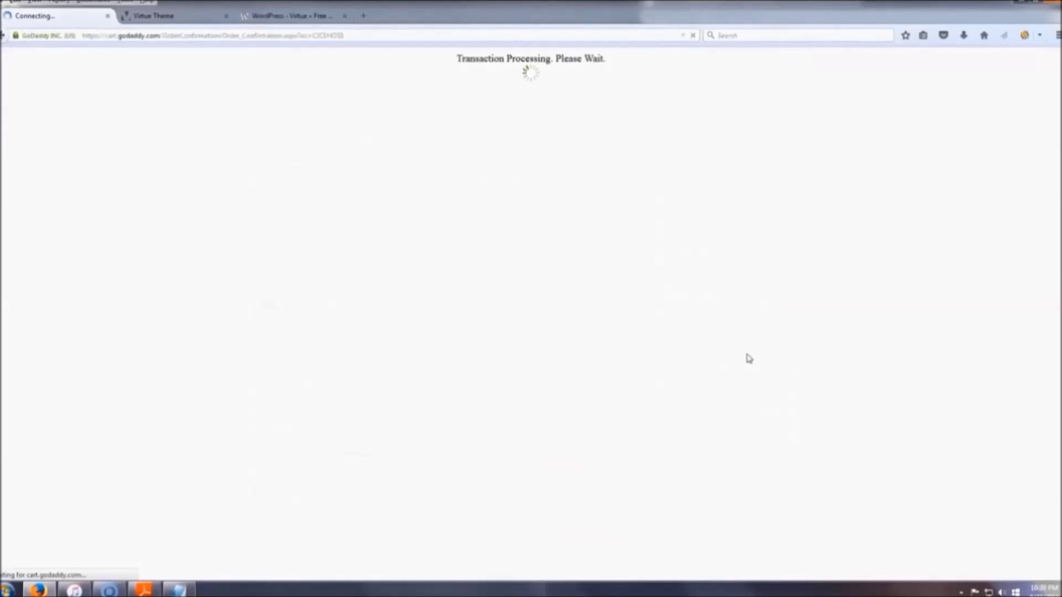
pyautogui.click(586, 328)
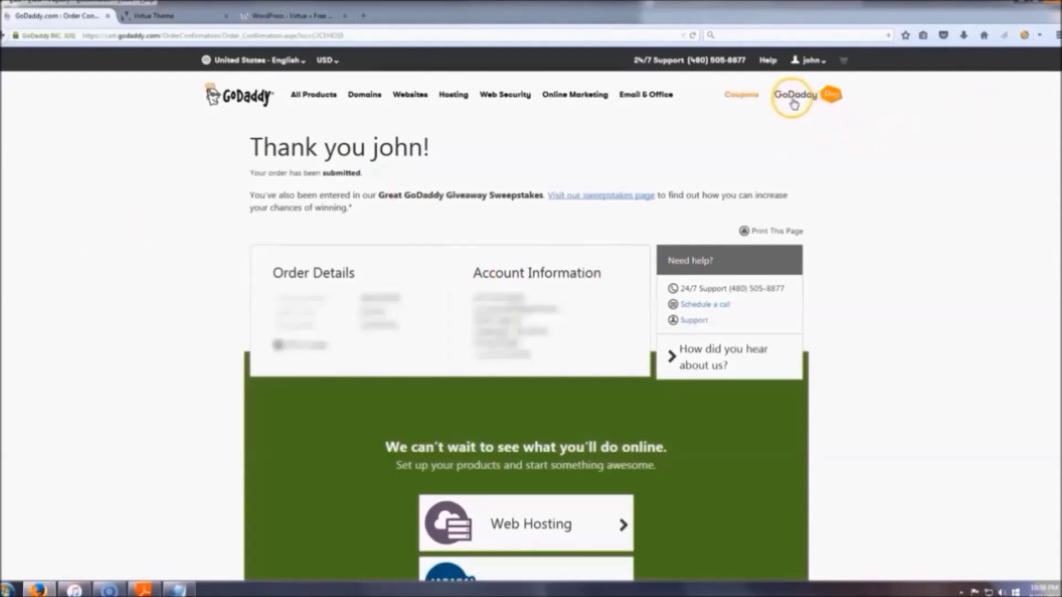
# Open the domain manager from the account quick links and request a verification e-mail for financeandsolutions.com.
pyautogui.click(824, 61)
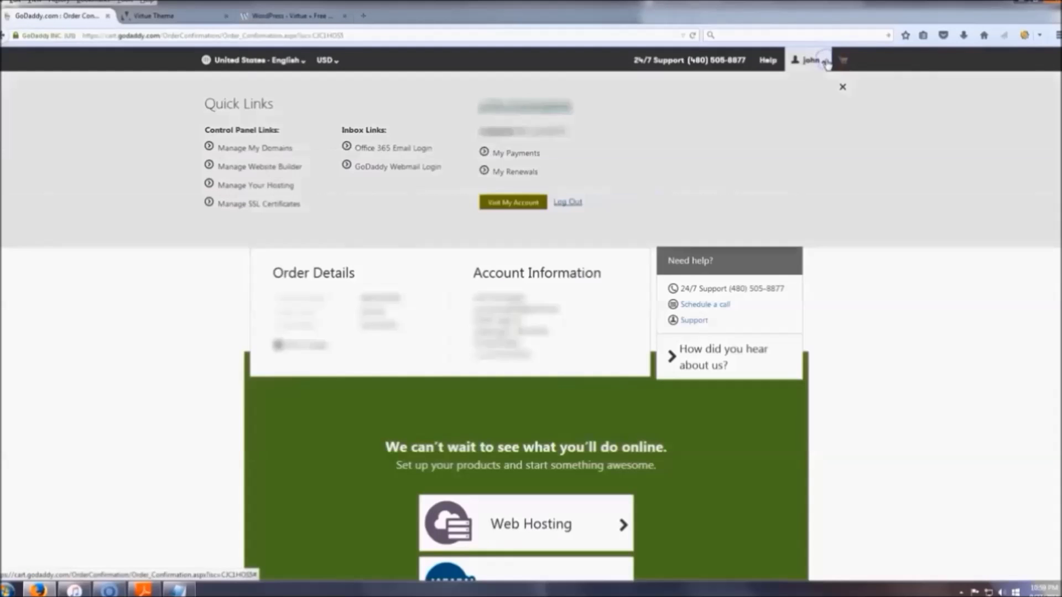
pyautogui.click(247, 148)
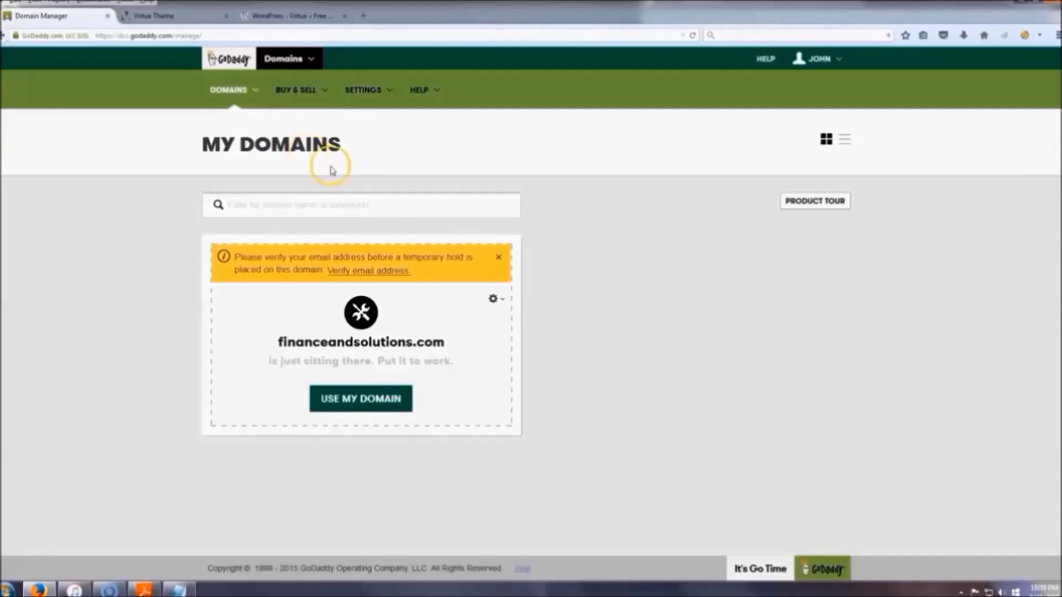
pyautogui.click(380, 271)
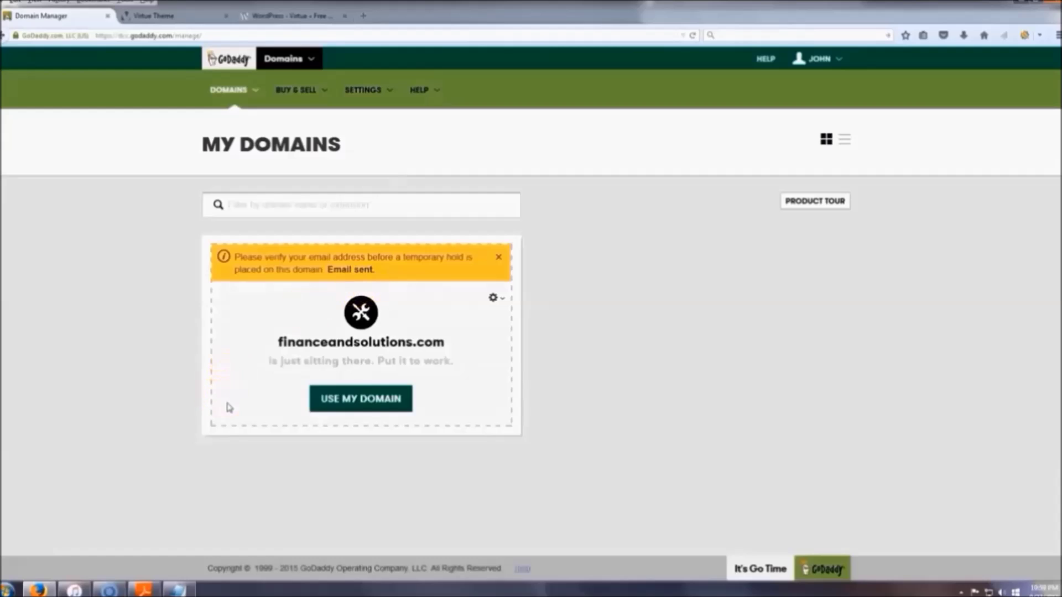
pyautogui.click(227, 371)
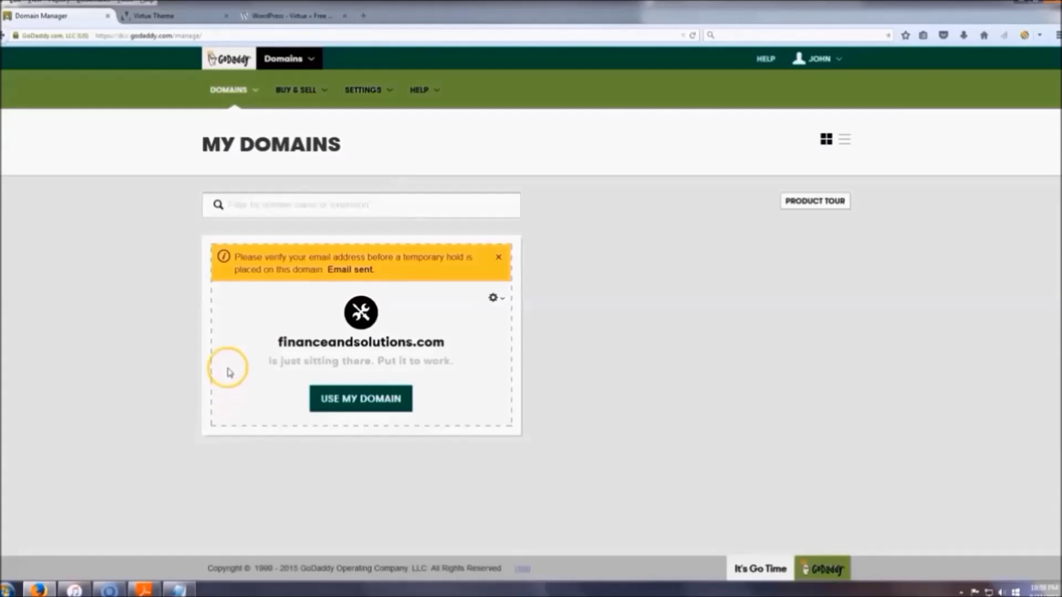
# Open gmail.com in a new browser tab and verify the e-mail address through GoDaddy's "Action required" message.
pyautogui.click(364, 15)
pyautogui.write('gmail.com')
pyautogui.press('Return')
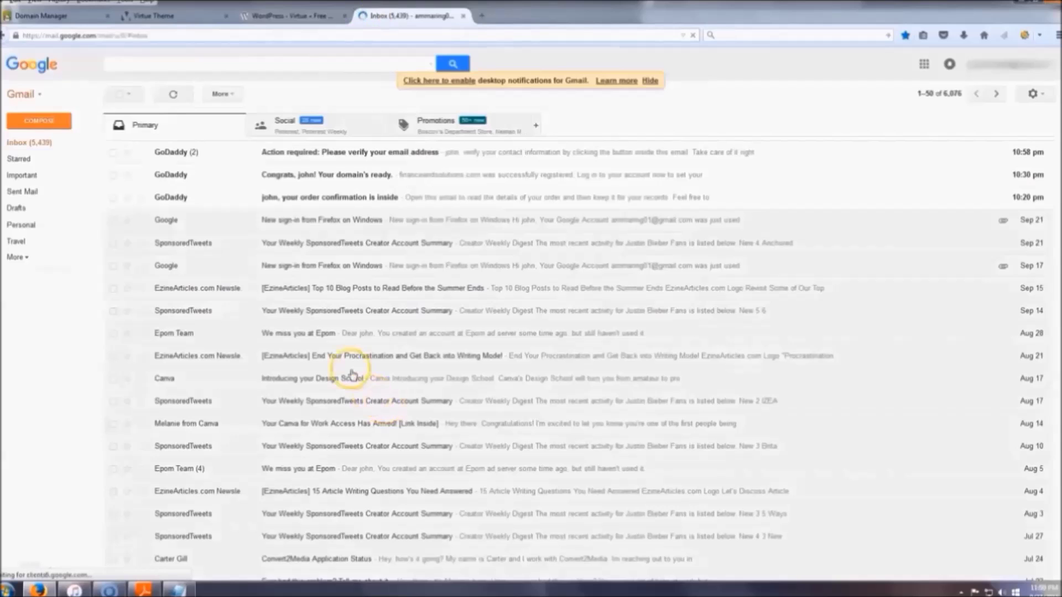
pyautogui.click(390, 189)
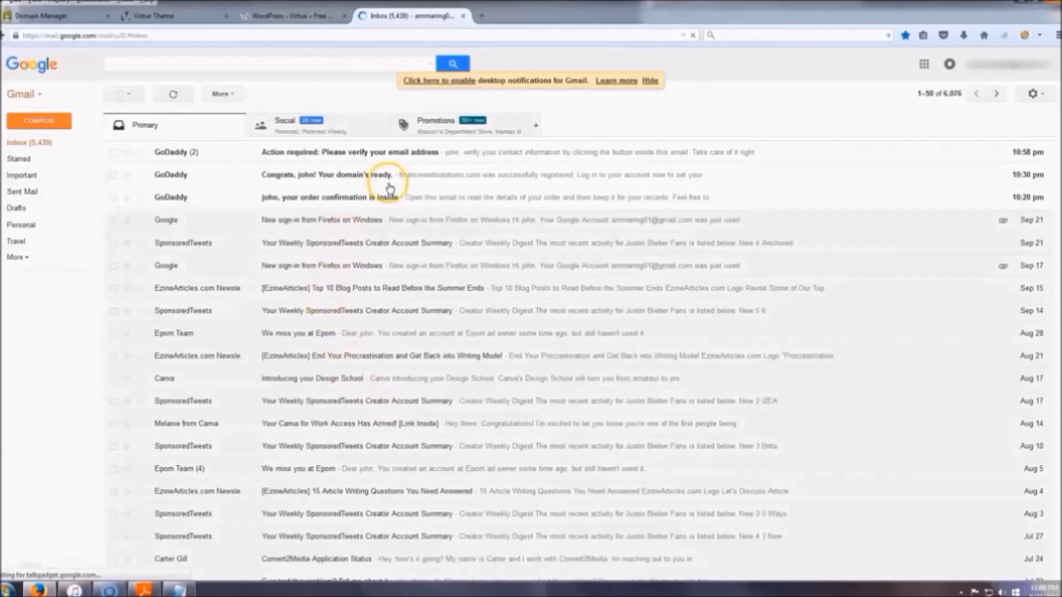
pyautogui.click(339, 157)
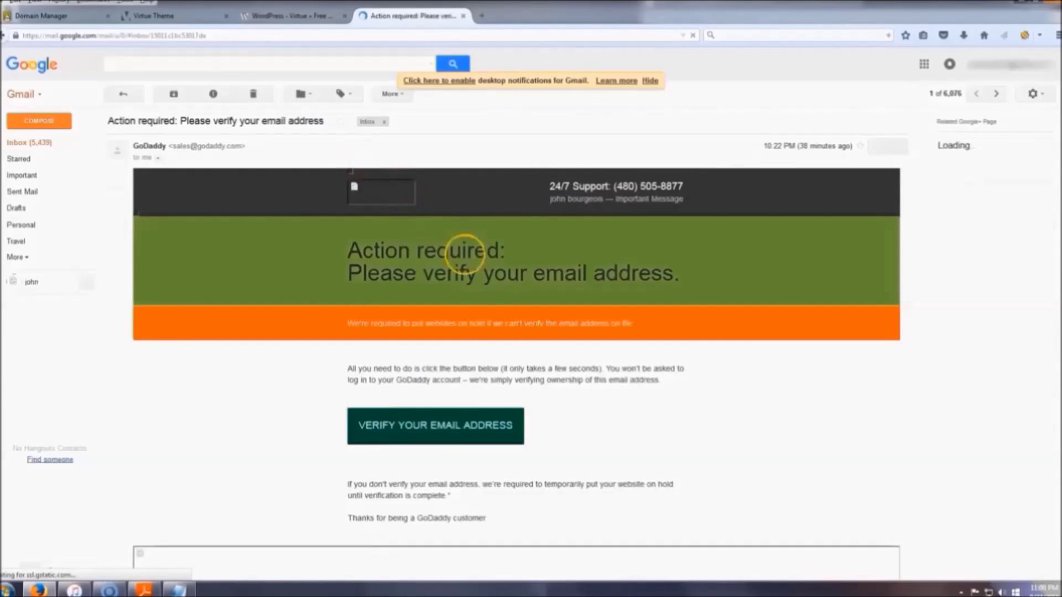
pyautogui.click(452, 434)
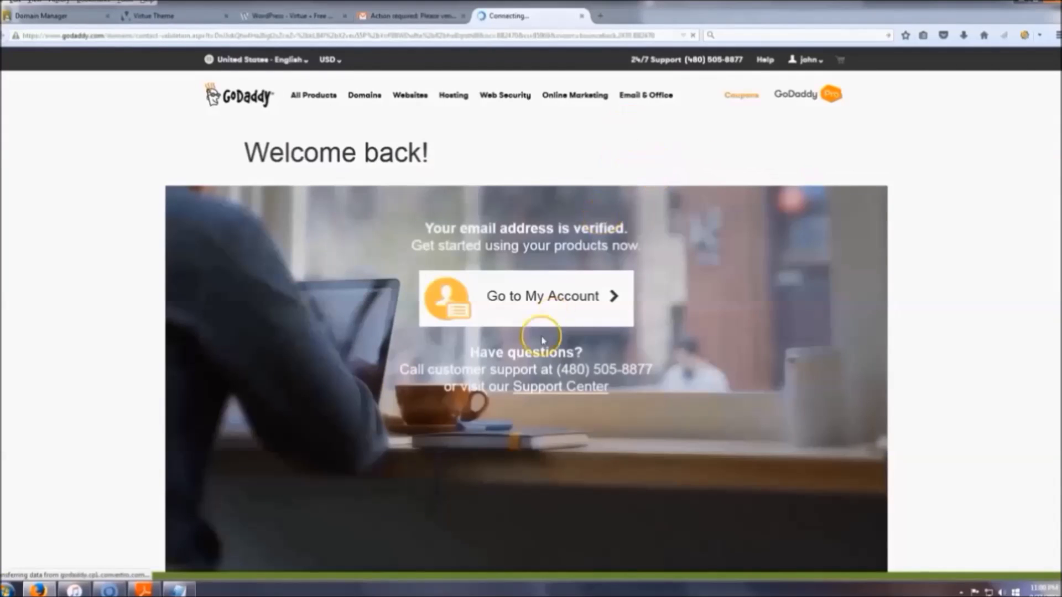
# Go to the GoDaddy My Account page and decline the survey about the business.
pyautogui.click(533, 298)
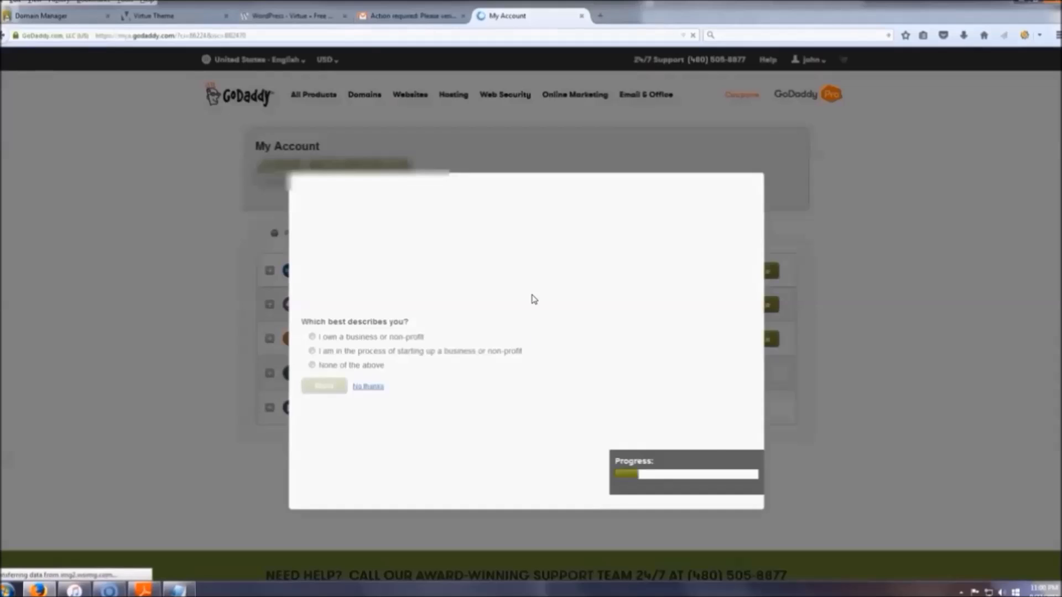
pyautogui.click(370, 387)
pyautogui.rightClick(416, 292)
pyautogui.click(824, 243)
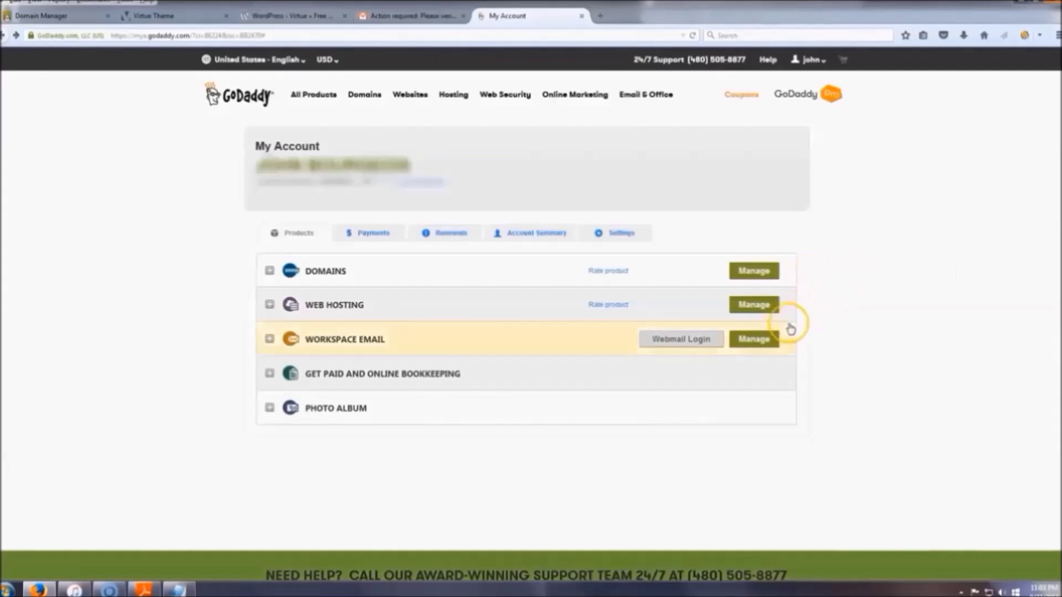
# Set up the new cPanel web hosting account for financeandsolutions.com with a new cPanel username and password.
pyautogui.click(757, 310)
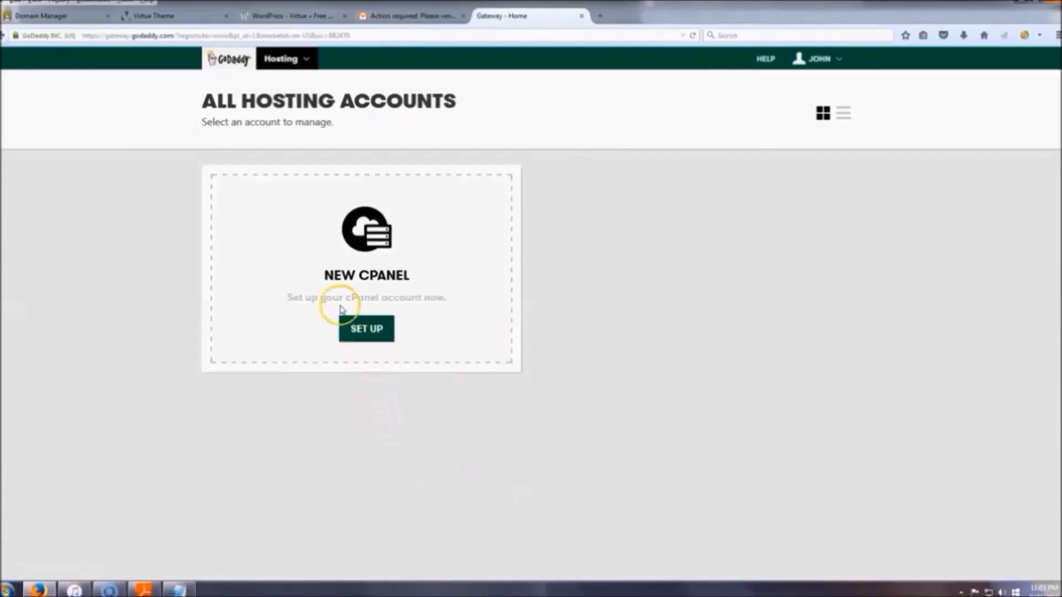
pyautogui.click(374, 331)
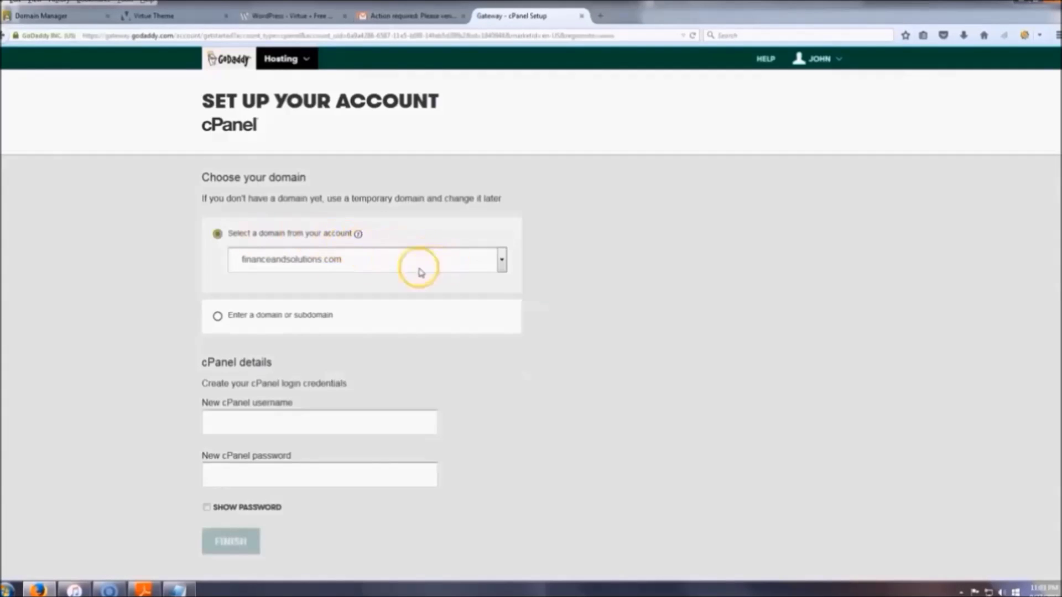
pyautogui.scroll(-2, 194, 252)
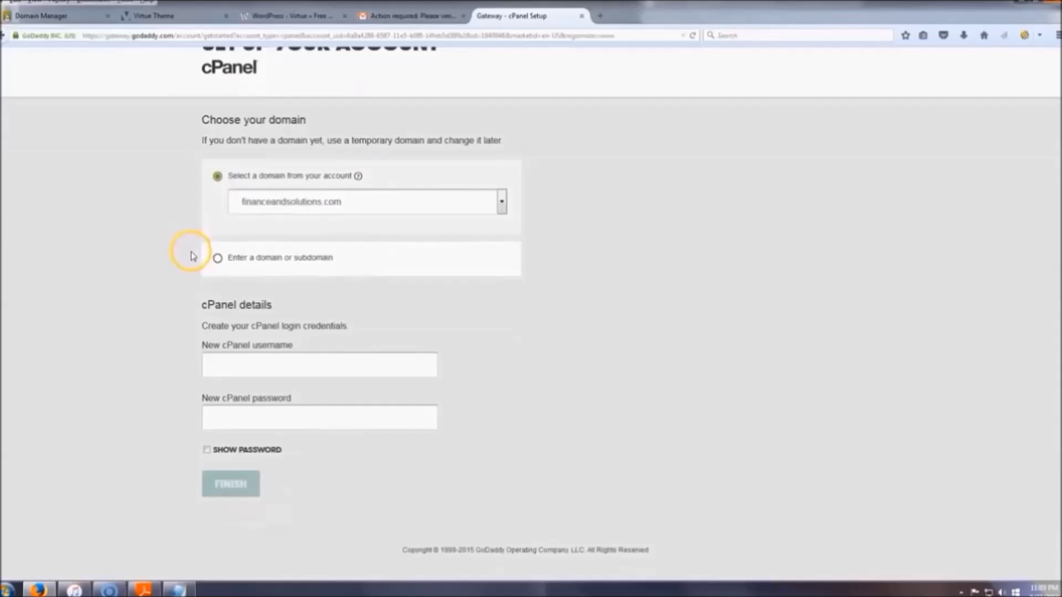
pyautogui.click(261, 368)
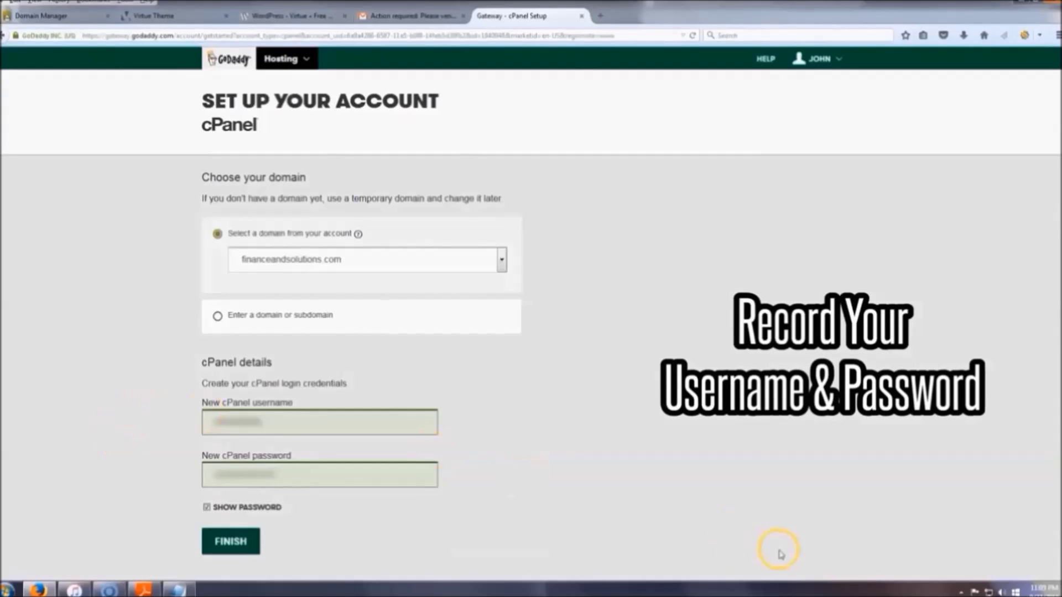
pyautogui.click(234, 542)
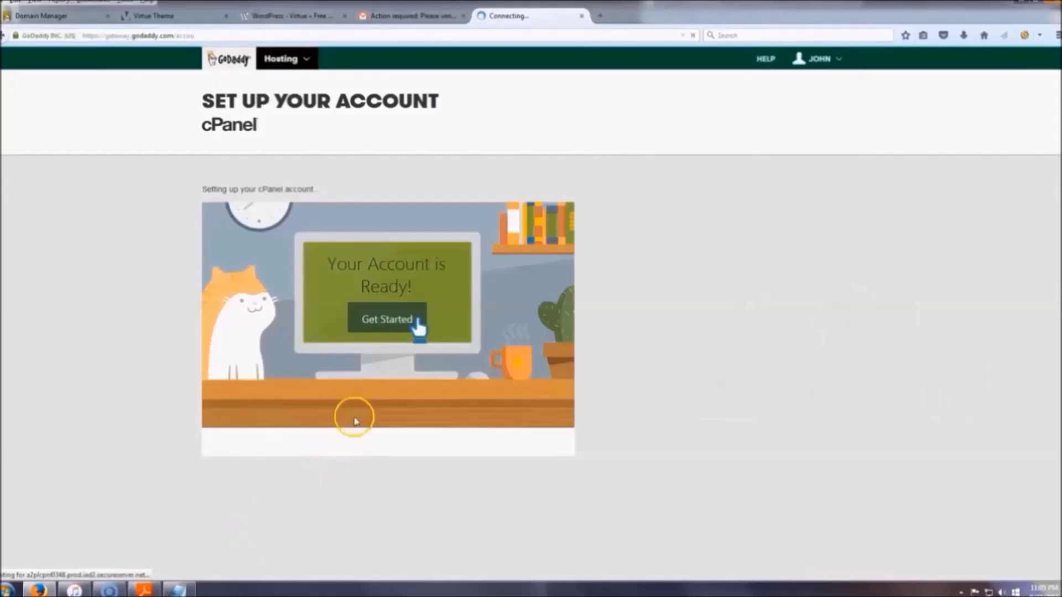
pyautogui.click(367, 541)
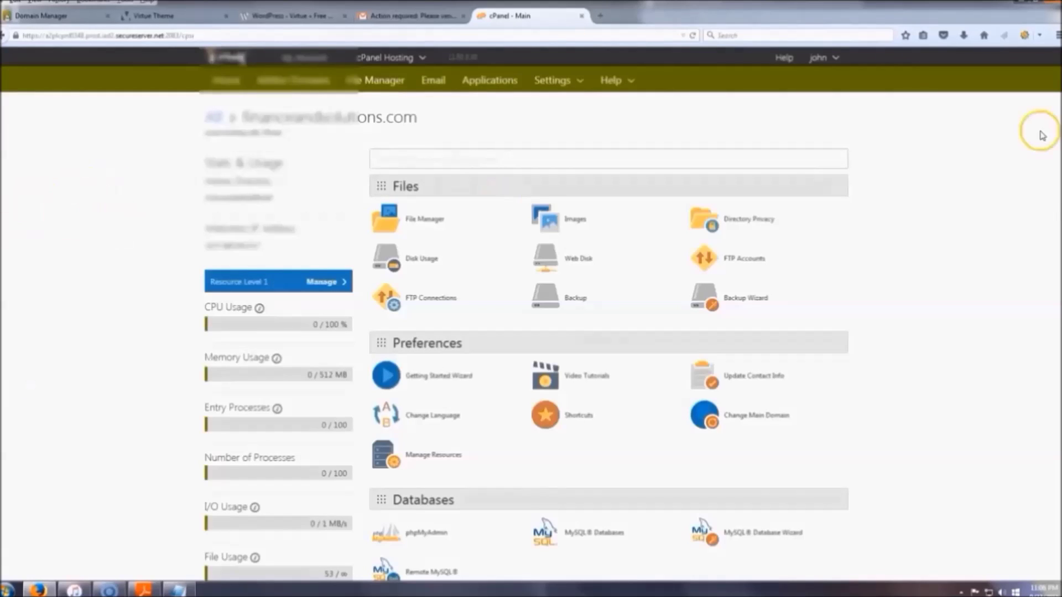
# Find WordPress among cPanel's web applications and start its installation in Installatron.
pyautogui.scroll(-5, 950, 176)
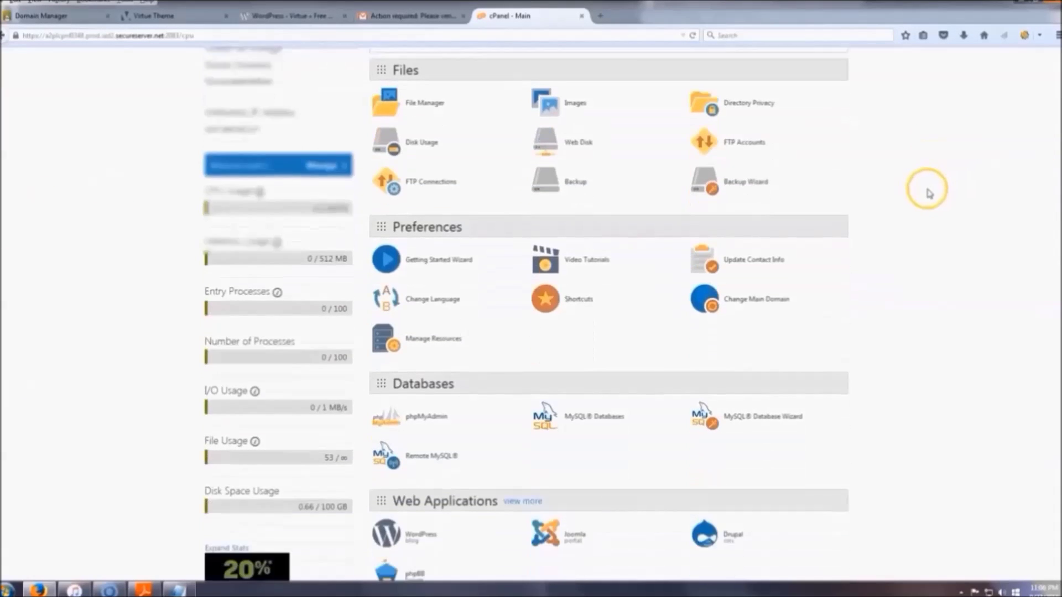
pyautogui.scroll(-1, 928, 193)
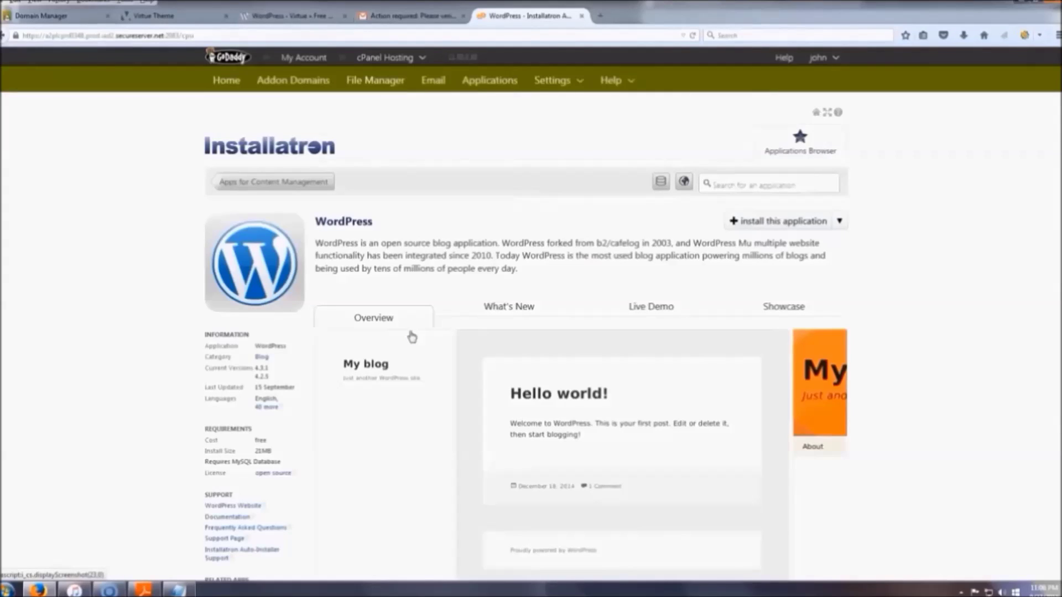
pyautogui.click(773, 224)
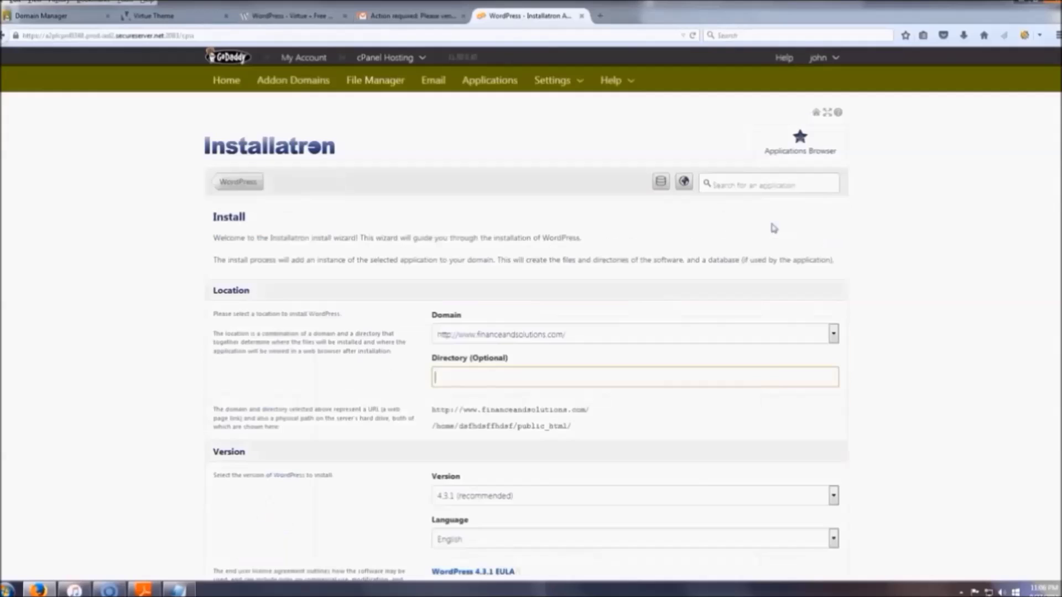
# Review the WordPress install form's location, version, automatic update and administrator settings.
pyautogui.scroll(-2, 522, 244)
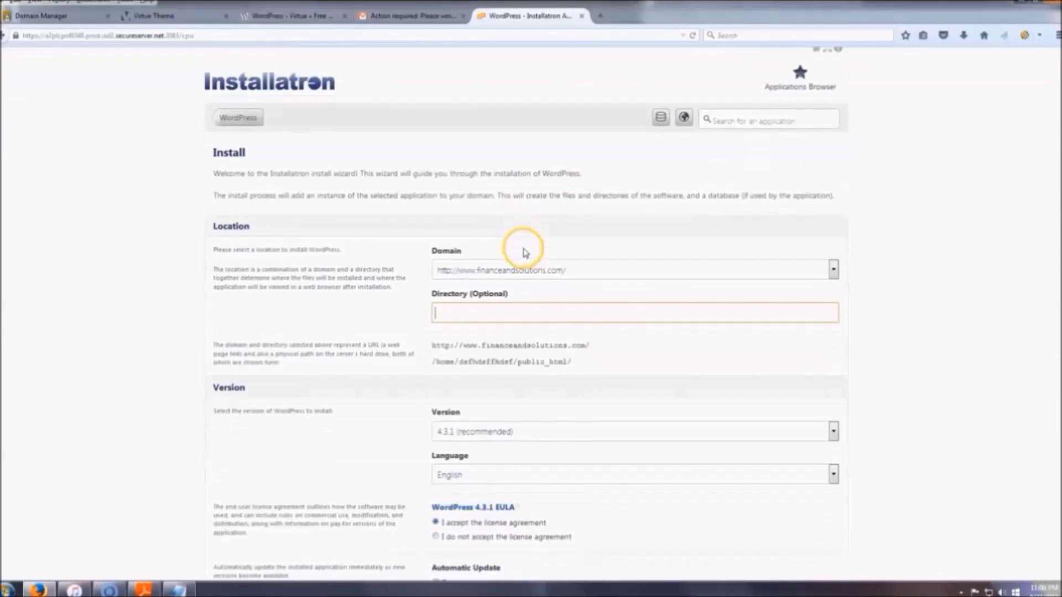
pyautogui.scroll(-2, 957, 265)
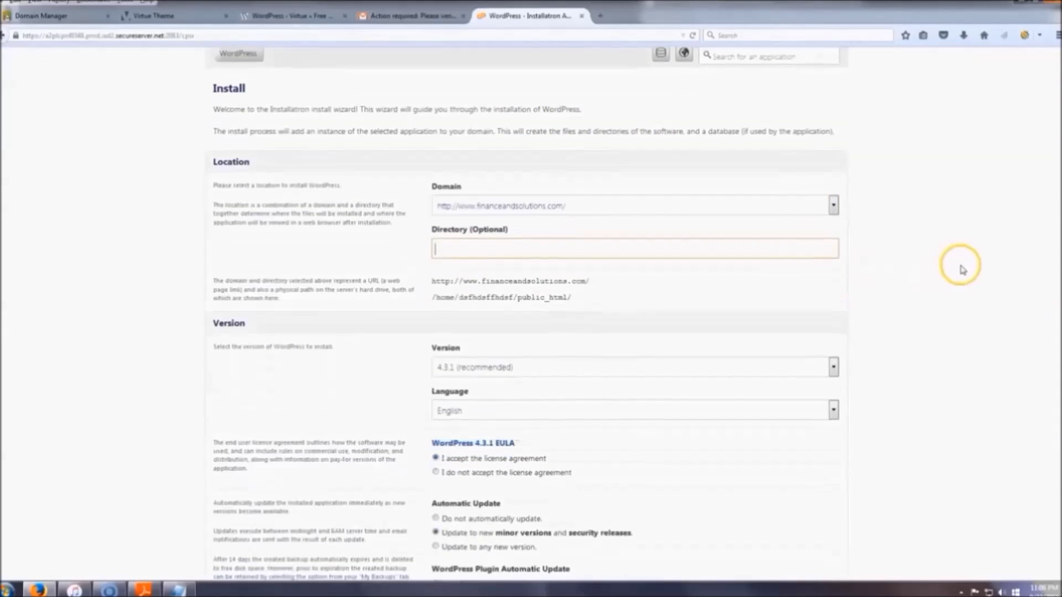
pyautogui.scroll(2, 439, 248)
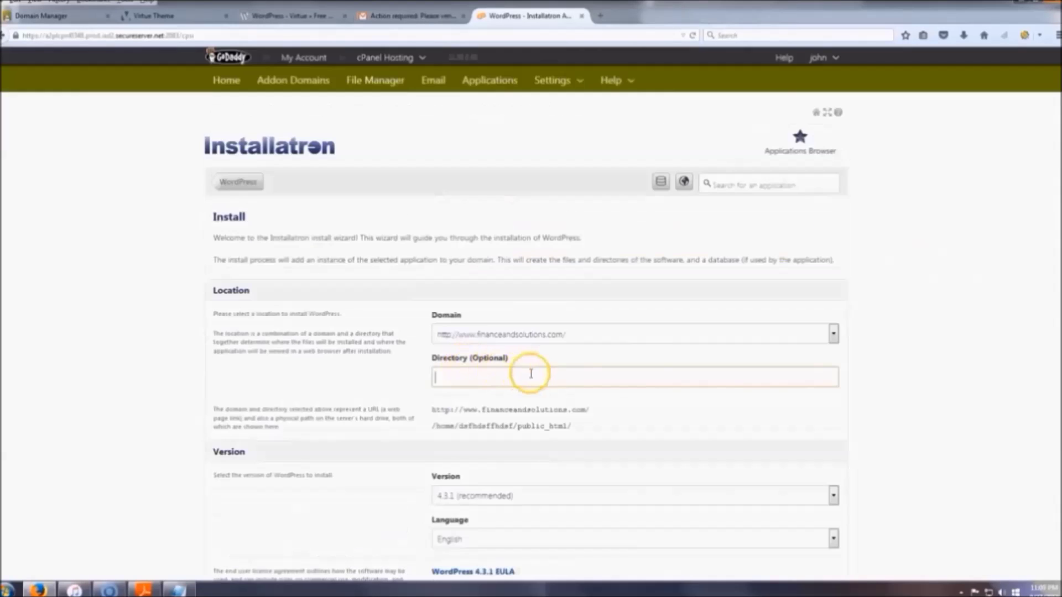
pyautogui.click(594, 355)
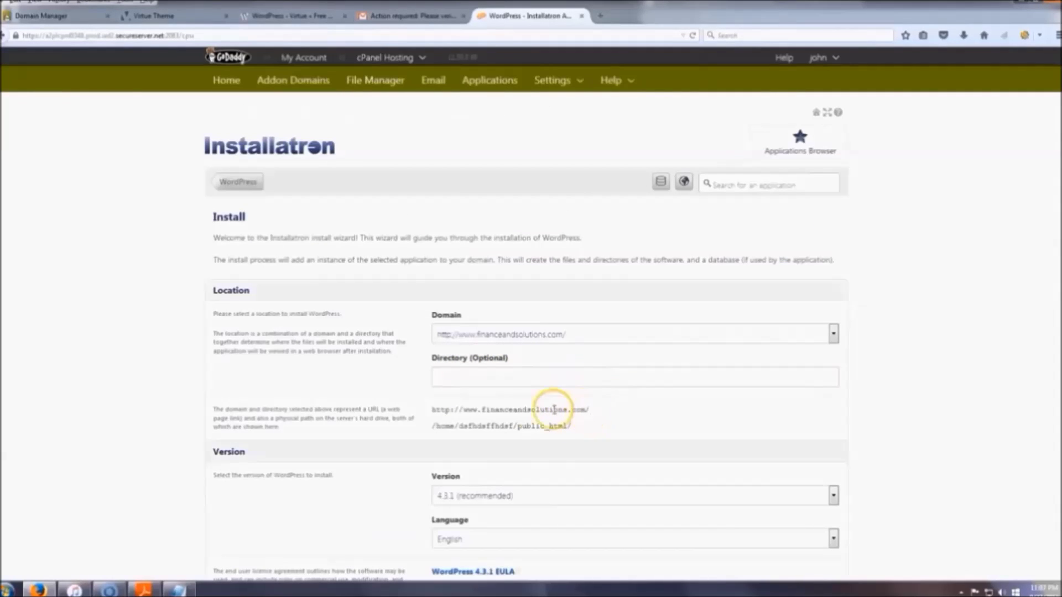
pyautogui.moveTo(432, 409); pyautogui.dragTo(595, 410)
pyautogui.click(620, 413)
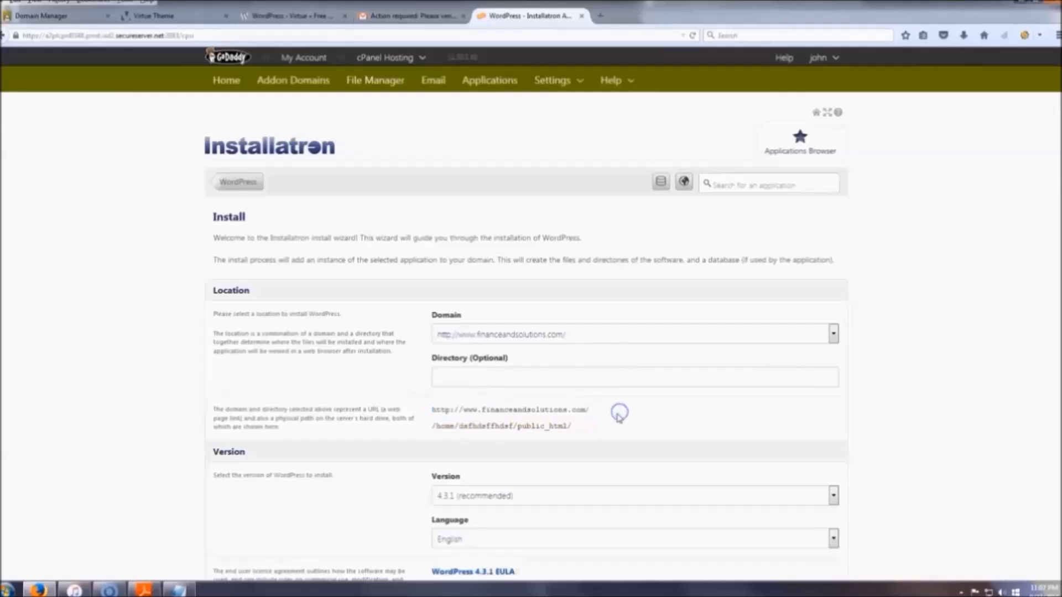
pyautogui.scroll(-1, 421, 379)
pyautogui.scroll(-3, 397, 376)
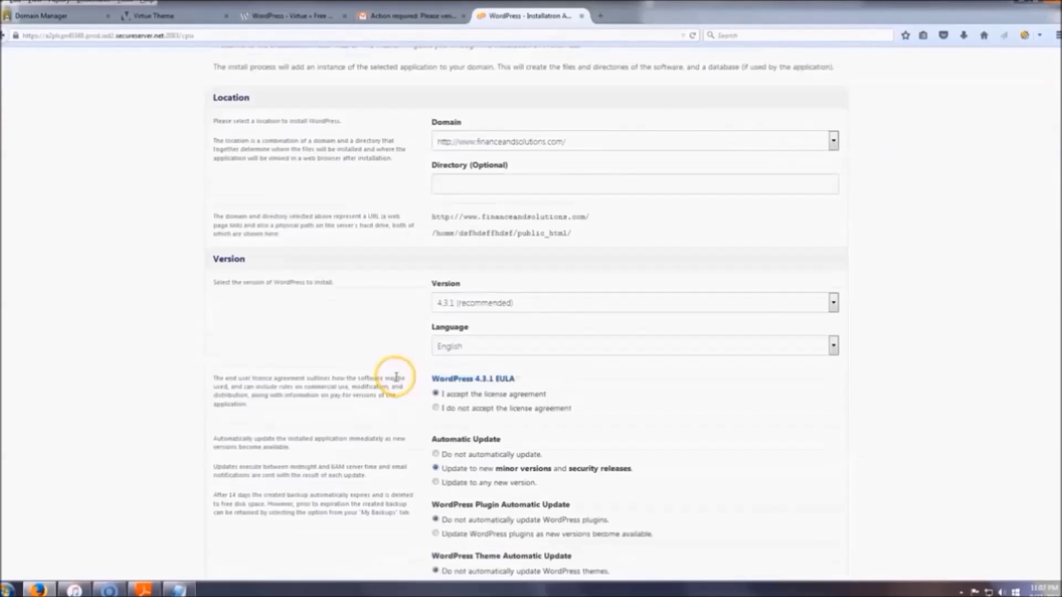
pyautogui.scroll(-2, 363, 224)
pyautogui.scroll(-3, 375, 194)
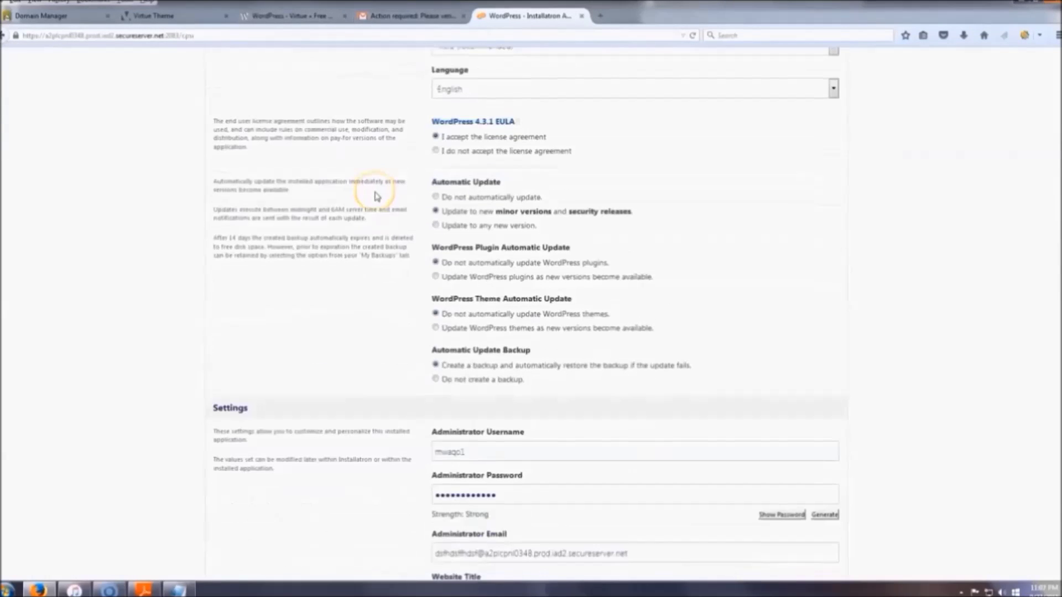
pyautogui.scroll(-4, 375, 195)
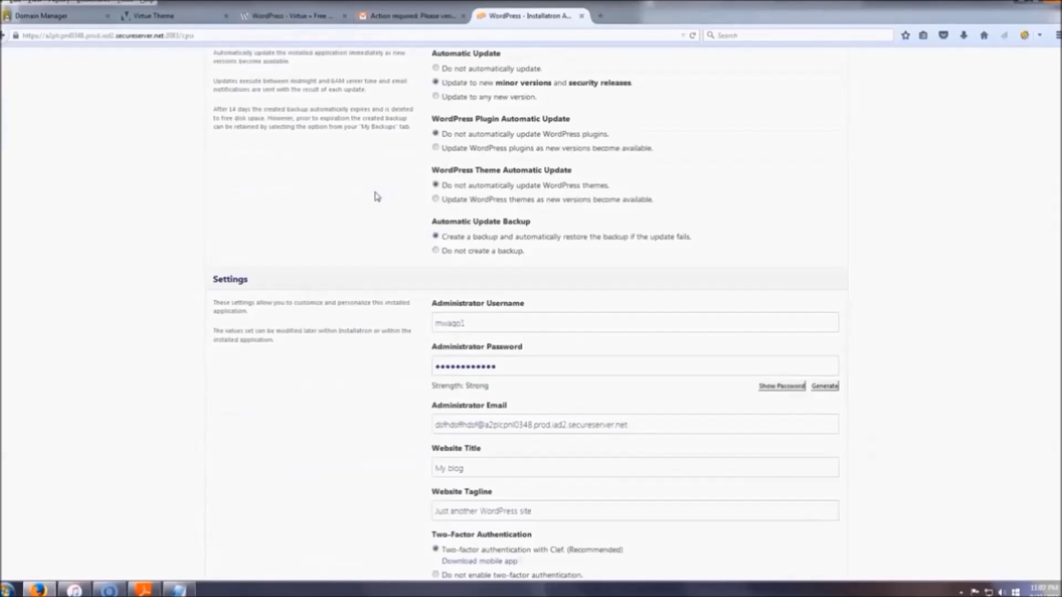
pyautogui.scroll(-6, 375, 195)
pyautogui.click(370, 200)
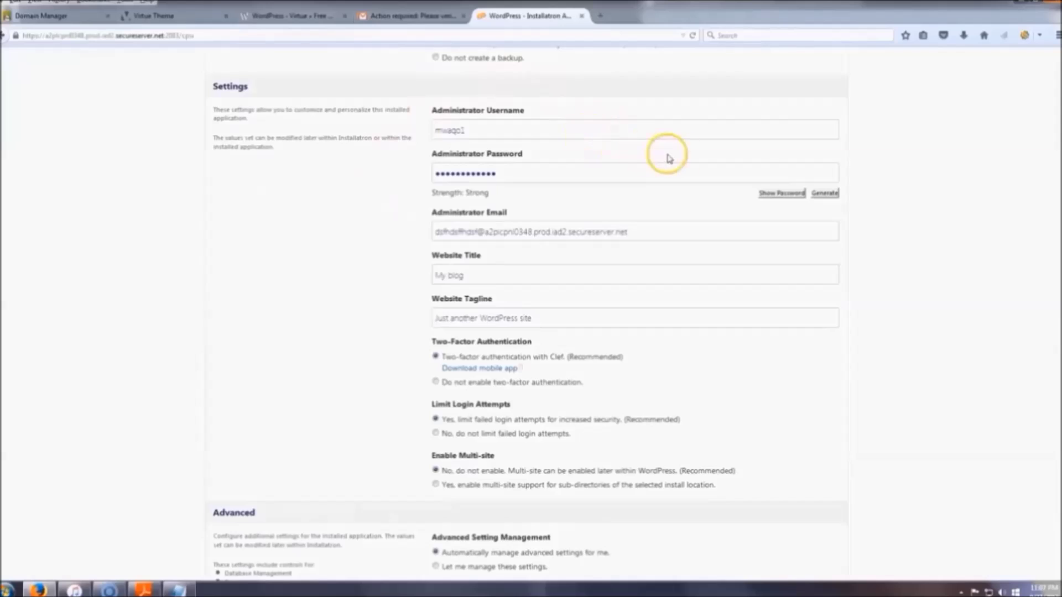
# Install WordPress with the default site details, recommended security options and automatically managed advanced settings.
pyautogui.scroll(-4, 861, 222)
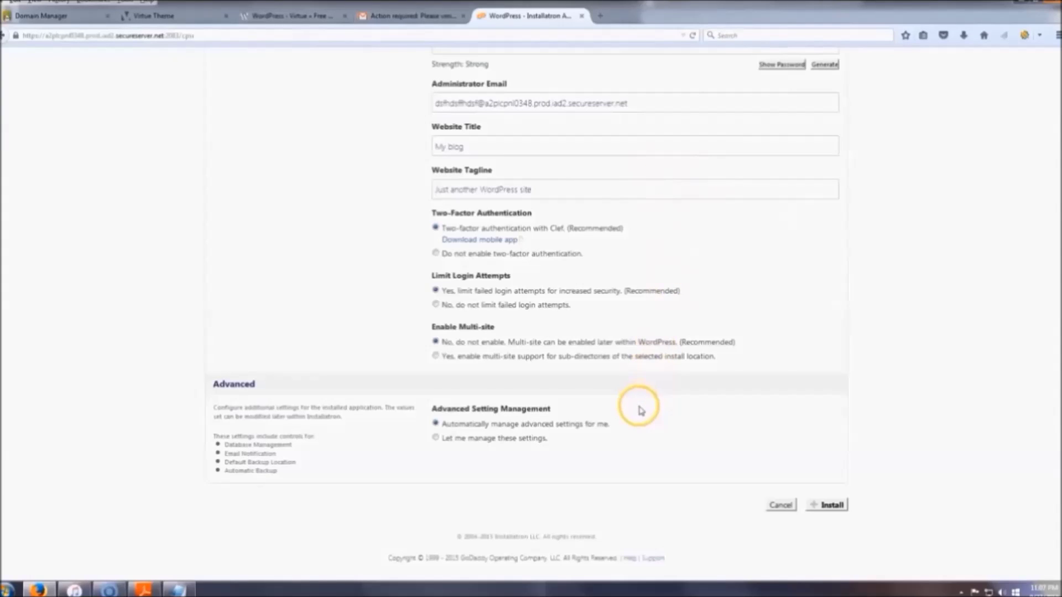
pyautogui.click(832, 506)
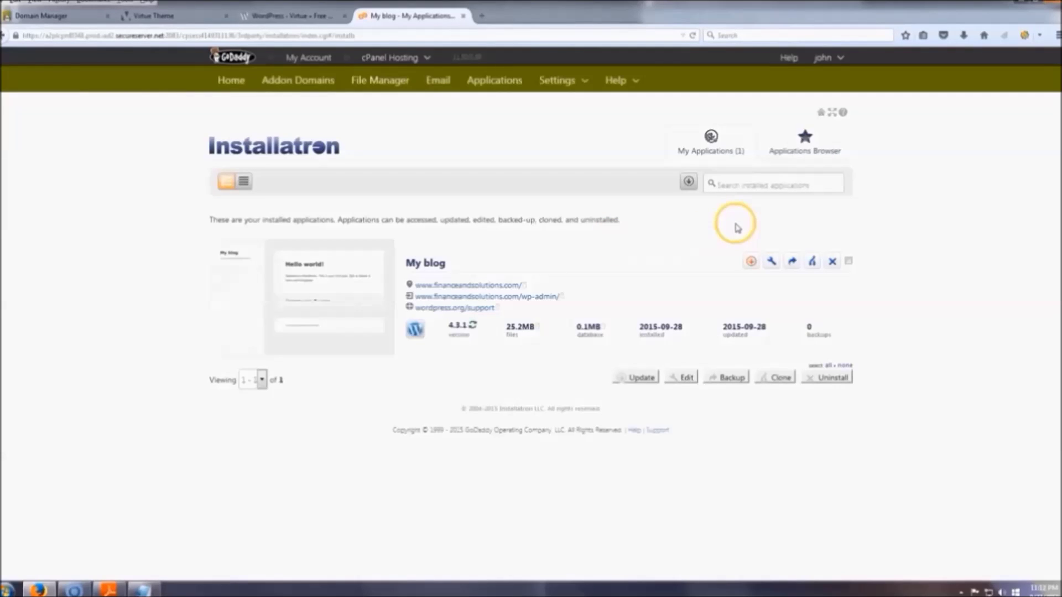
# Look through the settings of the My blog installation, and open its wp-admin address.
pyautogui.click(772, 265)
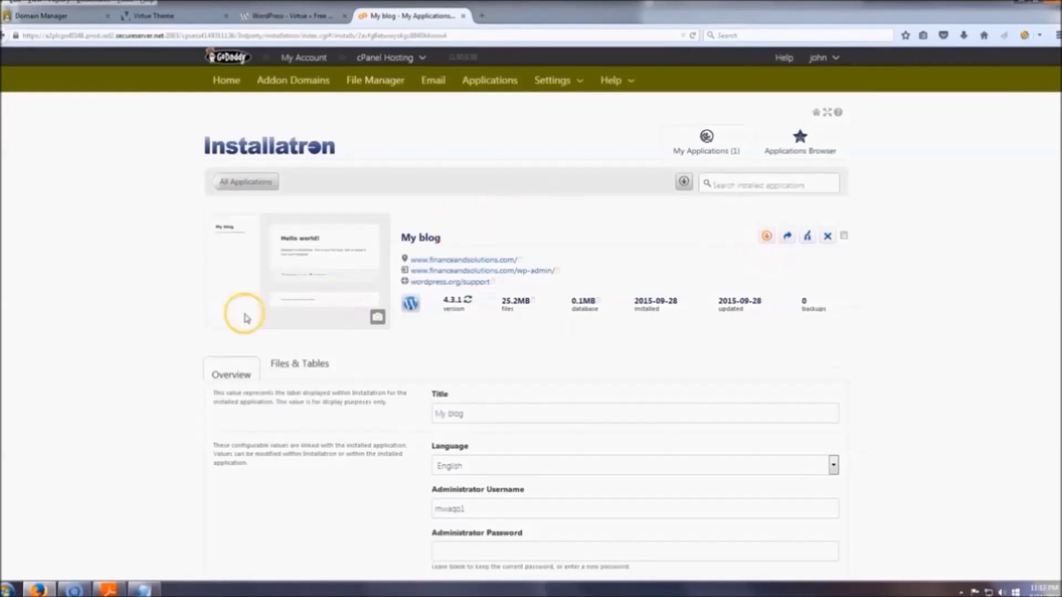
pyautogui.scroll(-6, 387, 371)
pyautogui.scroll(-5, 325, 279)
pyautogui.scroll(-3, 332, 280)
pyautogui.scroll(12, 354, 291)
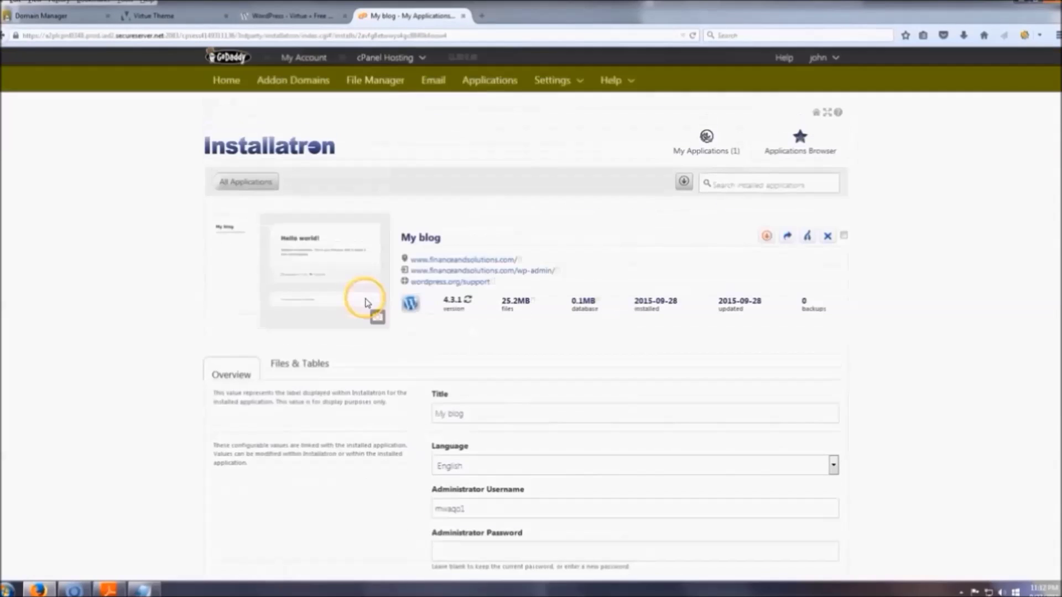
pyautogui.rightClick(510, 272)
pyautogui.click(550, 282)
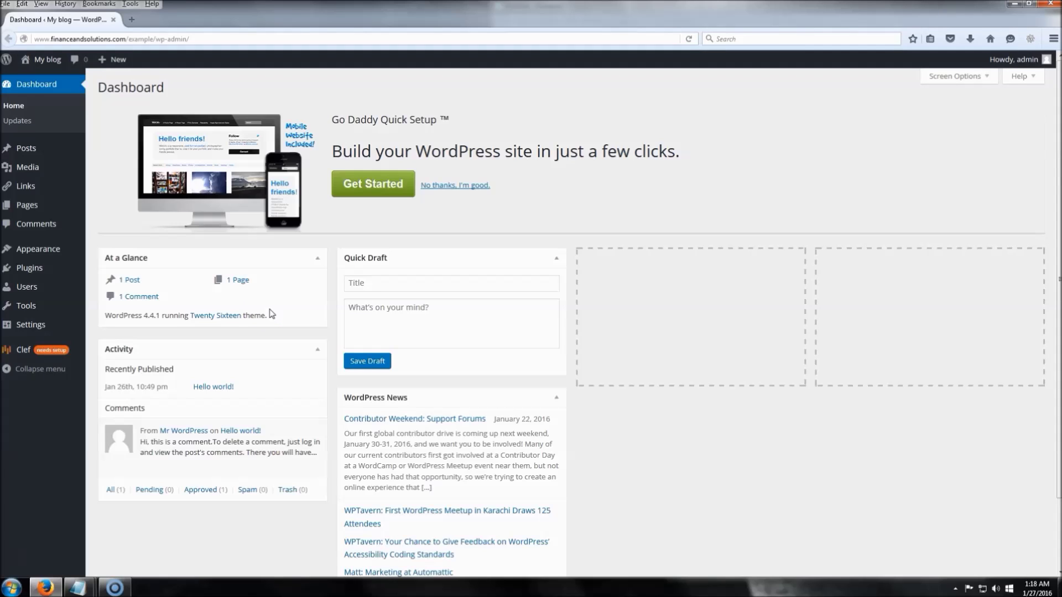
# In WordPress's general settings, set the site title to "Finance & Solutions" and the tagline to "Learn How To Make Money Online", and save.
pyautogui.moveTo(42, 325)
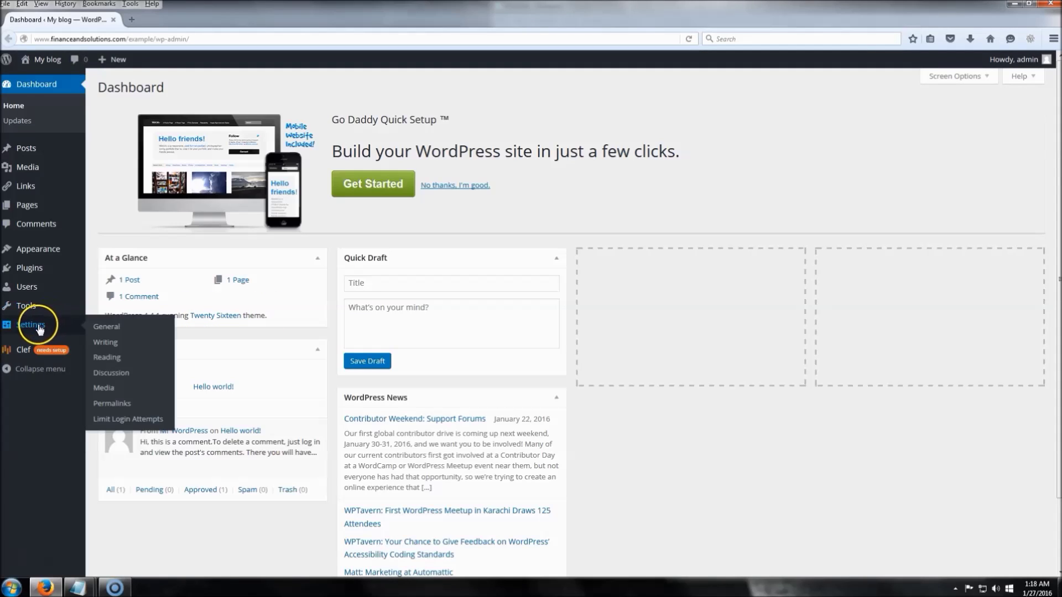
pyautogui.click(116, 328)
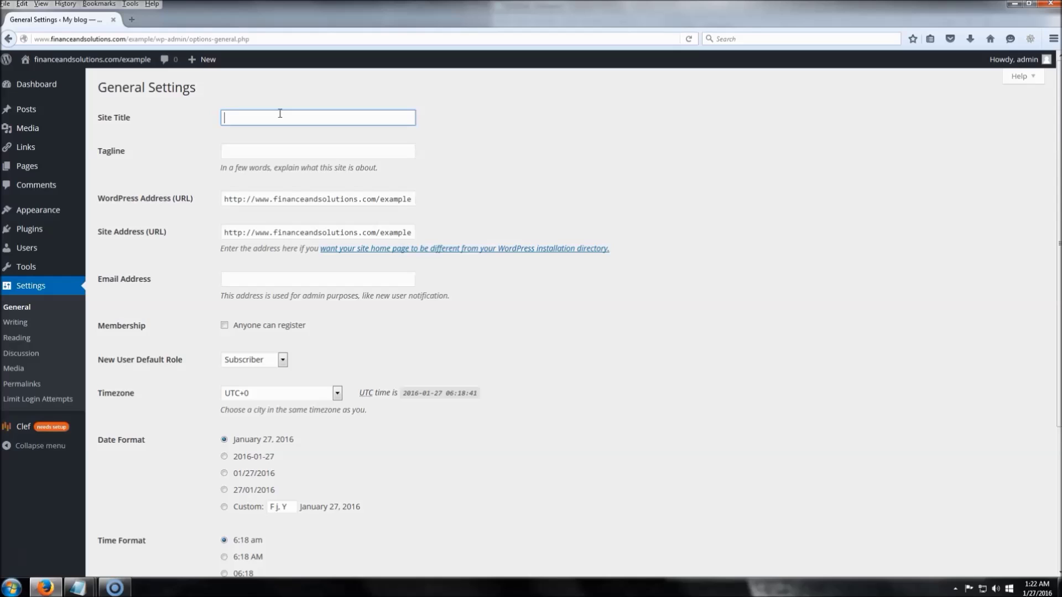
pyautogui.write('Finance & Solutions')
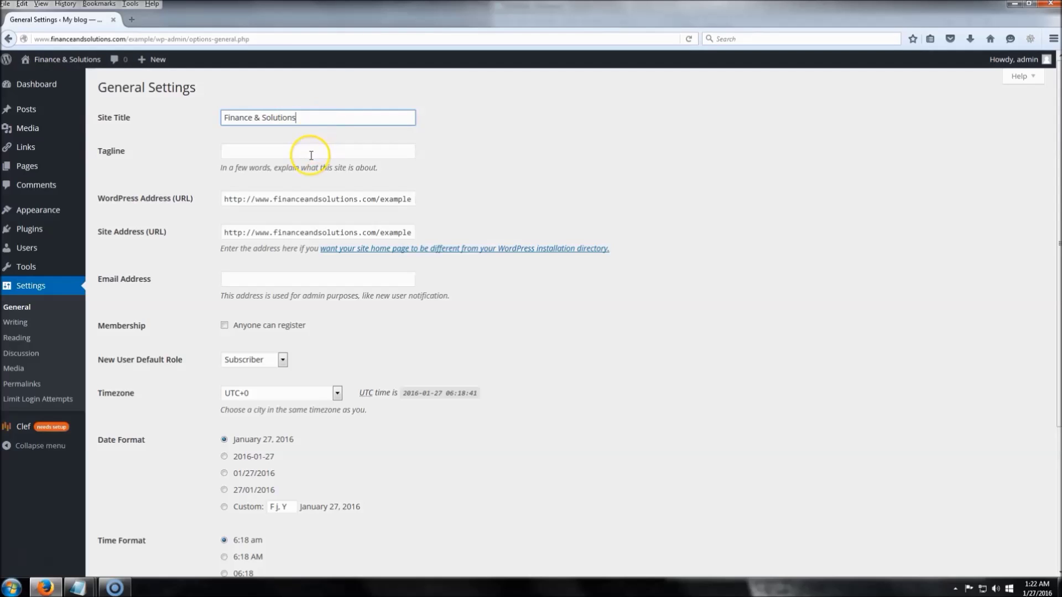
pyautogui.click(310, 155)
pyautogui.write('Learn How To Make Money Online')
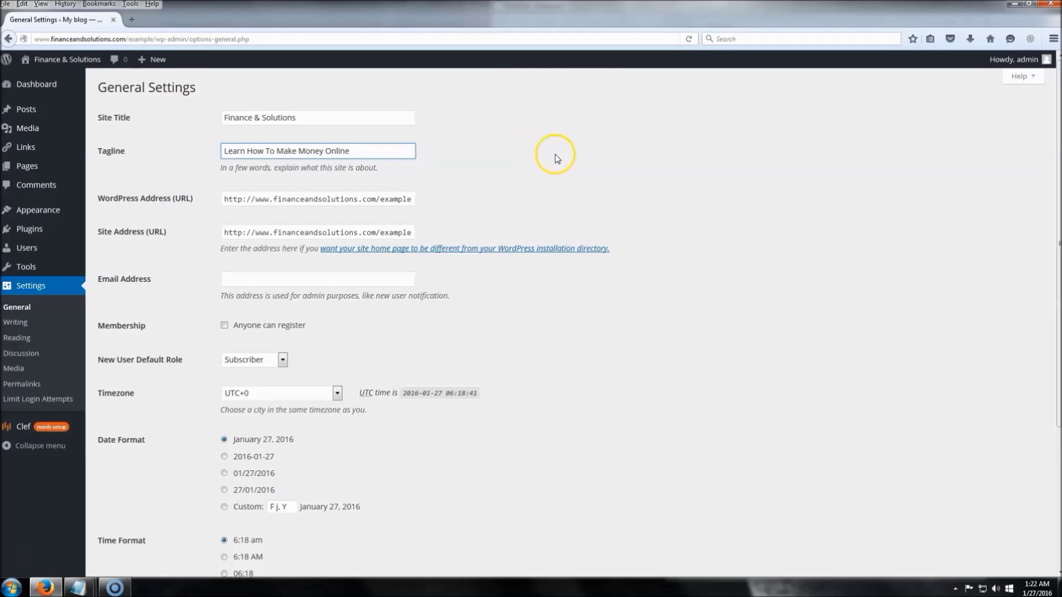
pyautogui.scroll(-3, 507, 147)
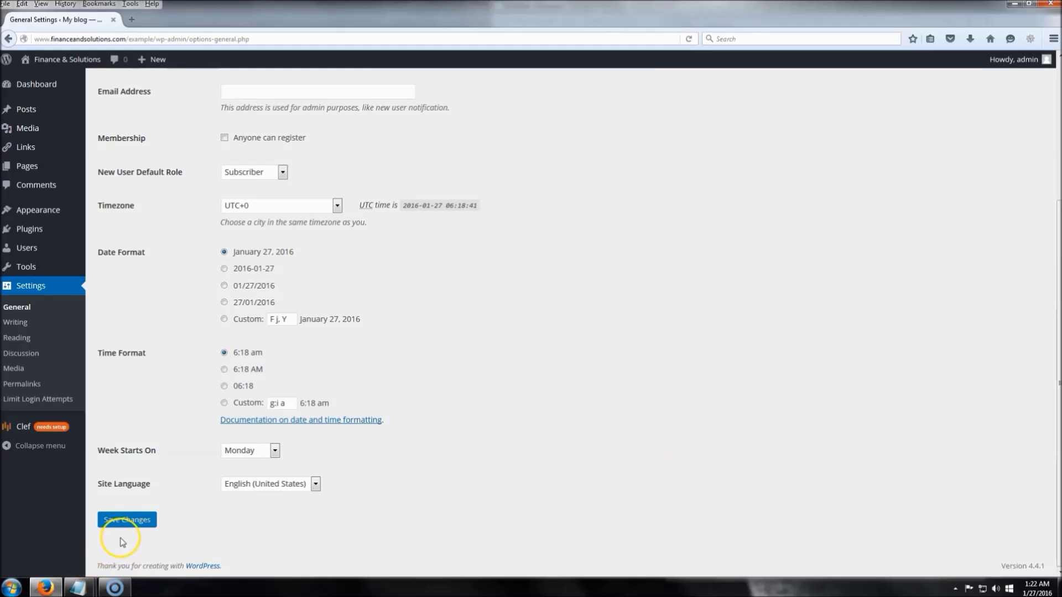
pyautogui.click(122, 521)
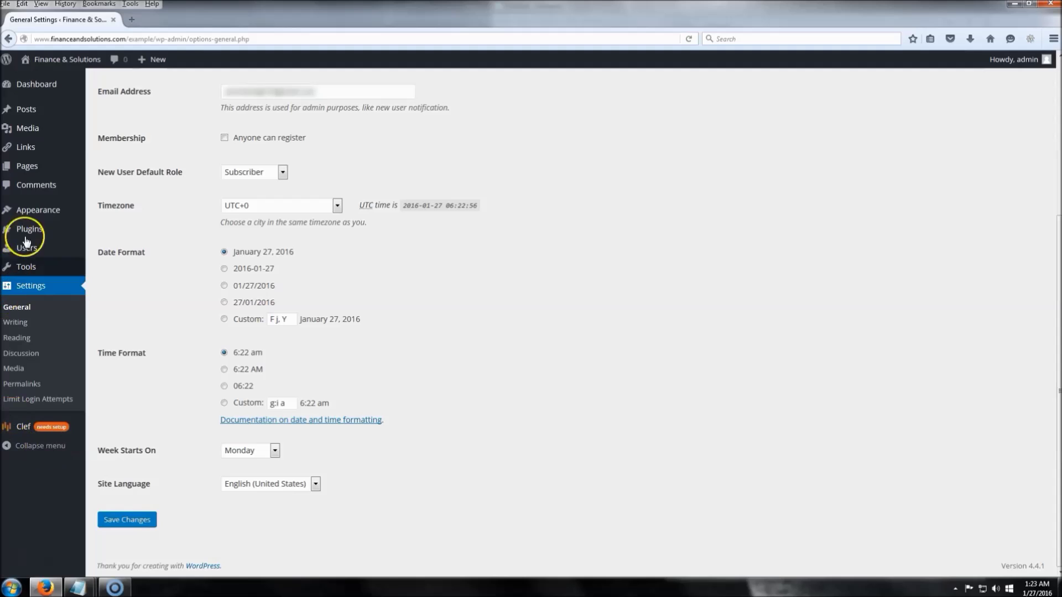
# Browse the featured and popular themes available to add, and install the Iconic One theme.
pyautogui.moveTo(36, 214)
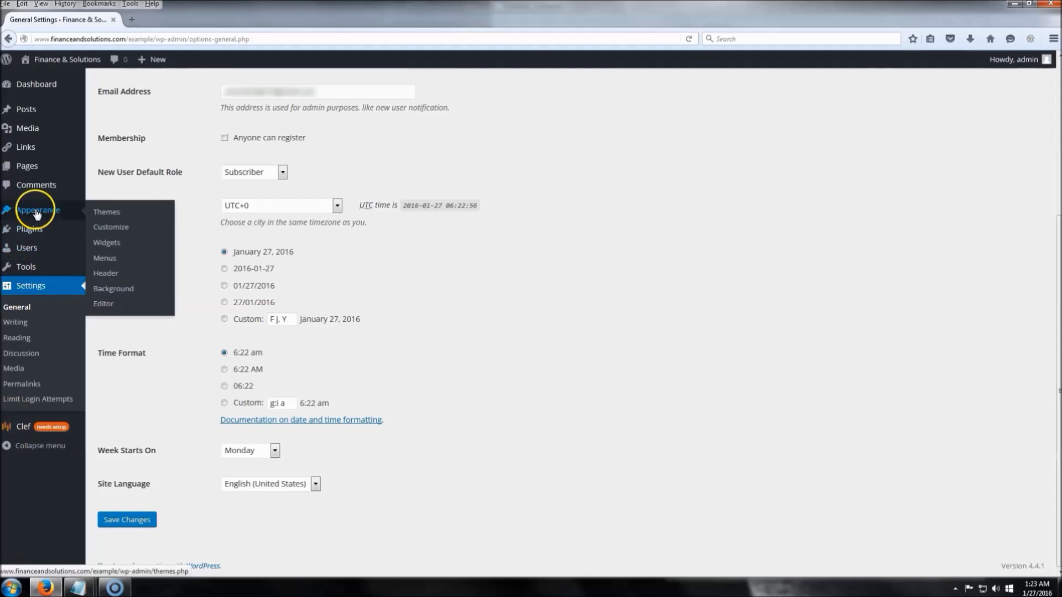
pyautogui.click(110, 218)
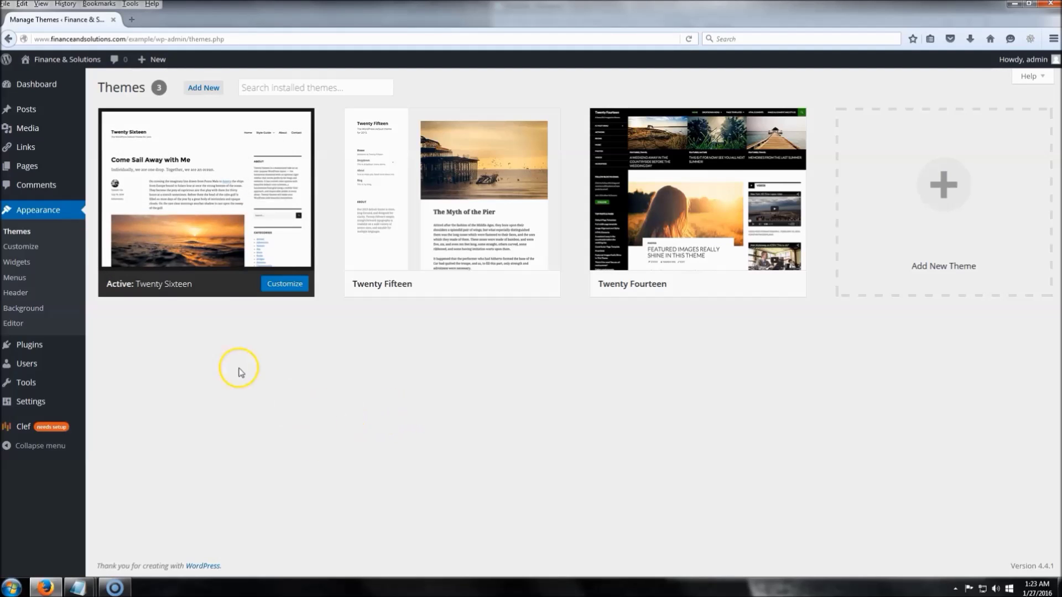
pyautogui.click(205, 89)
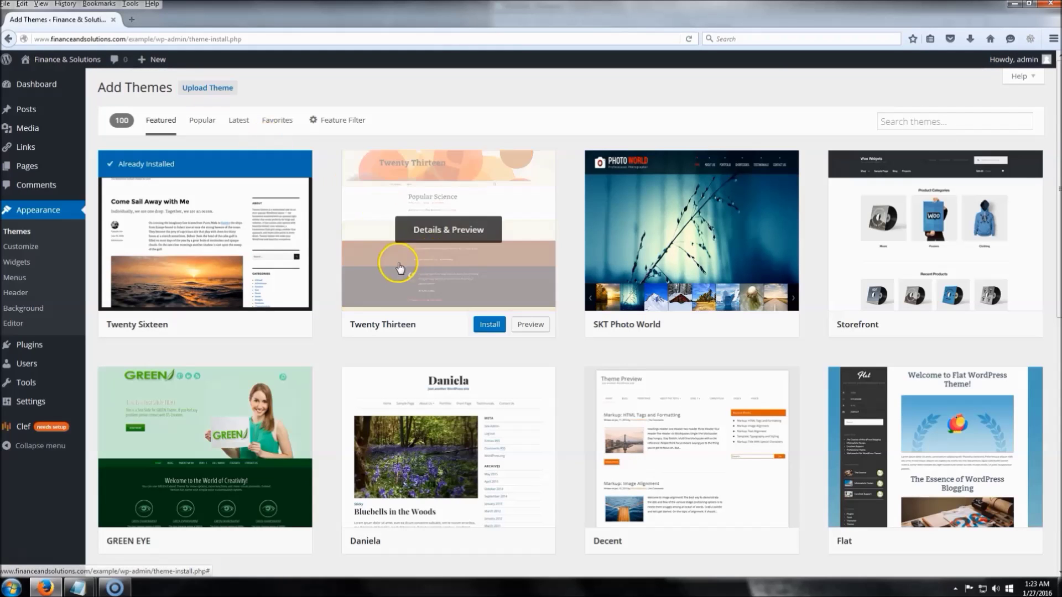
pyautogui.scroll(-9, 357, 279)
pyautogui.scroll(10, 357, 279)
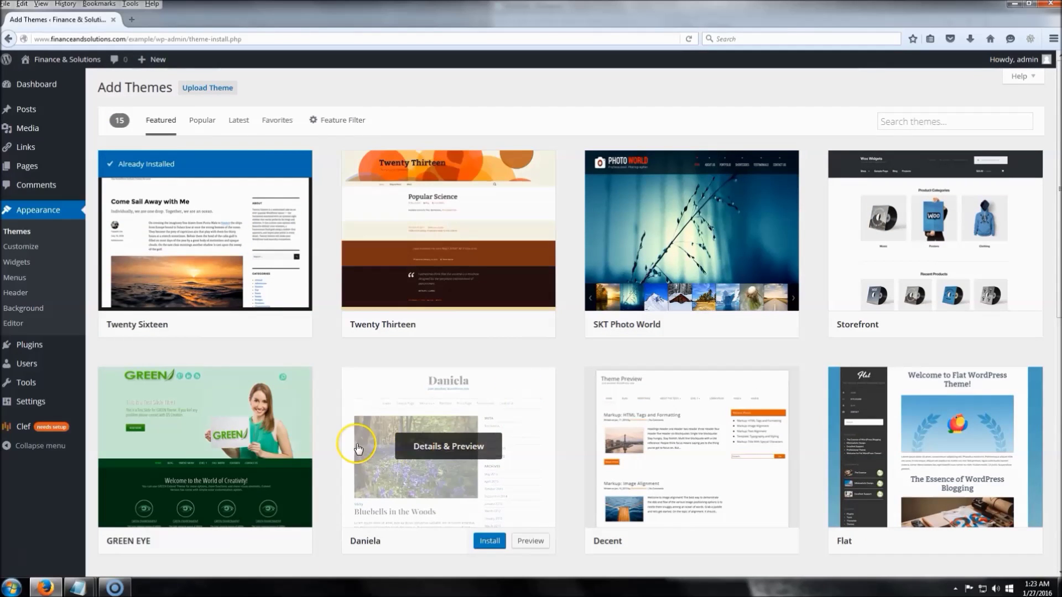
pyautogui.click(202, 127)
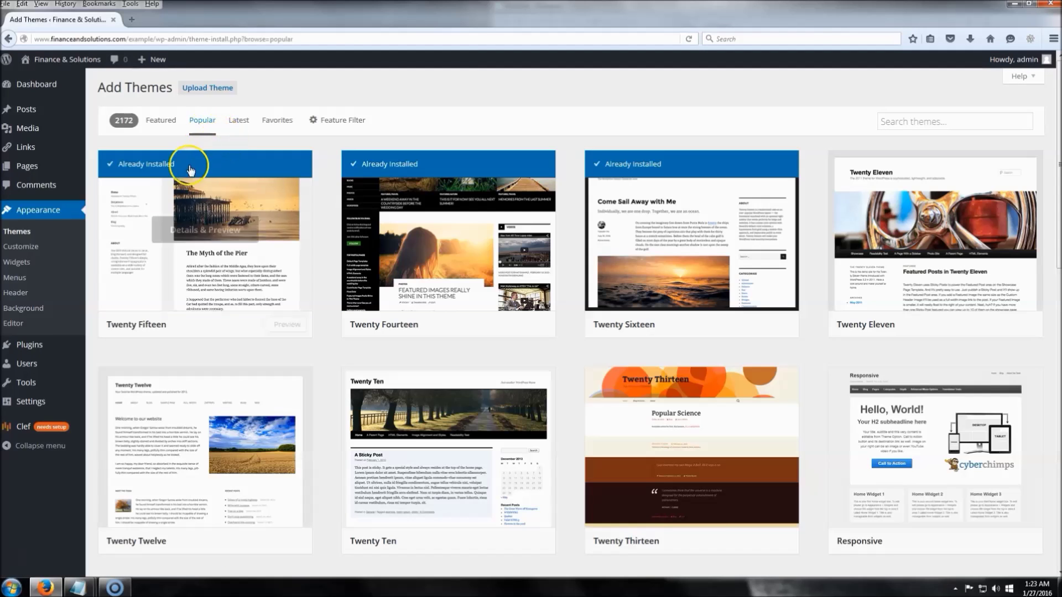
pyautogui.scroll(-5, 450, 279)
pyautogui.scroll(-12, 450, 279)
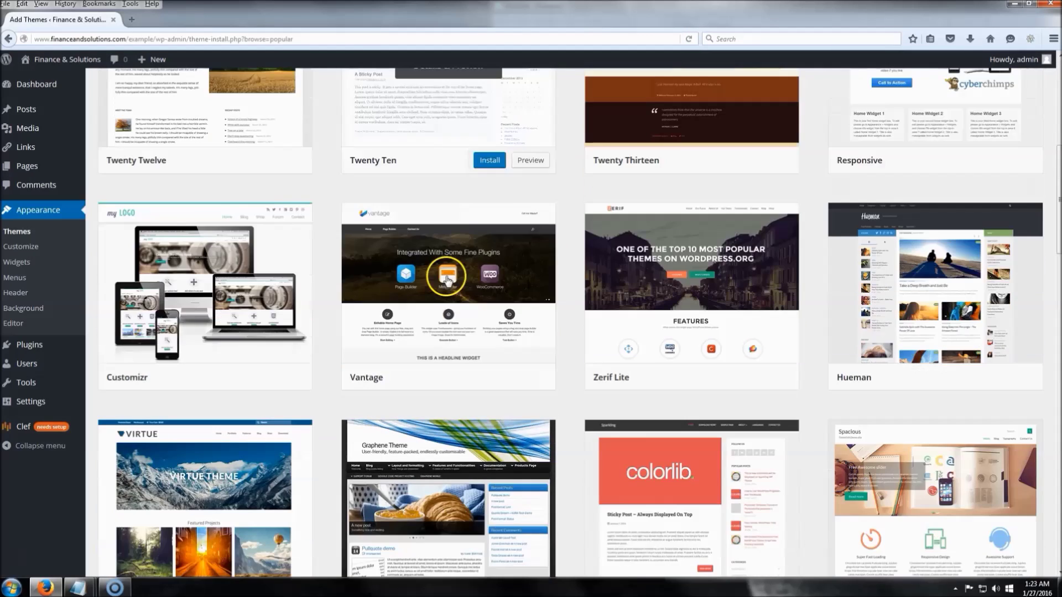
pyautogui.scroll(-1, 448, 278)
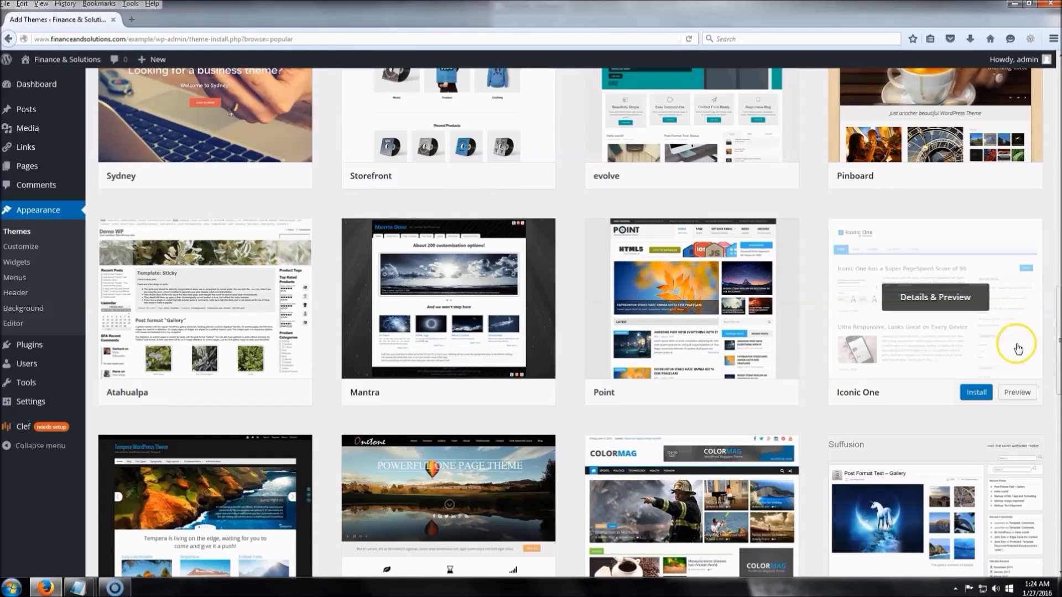
pyautogui.click(974, 394)
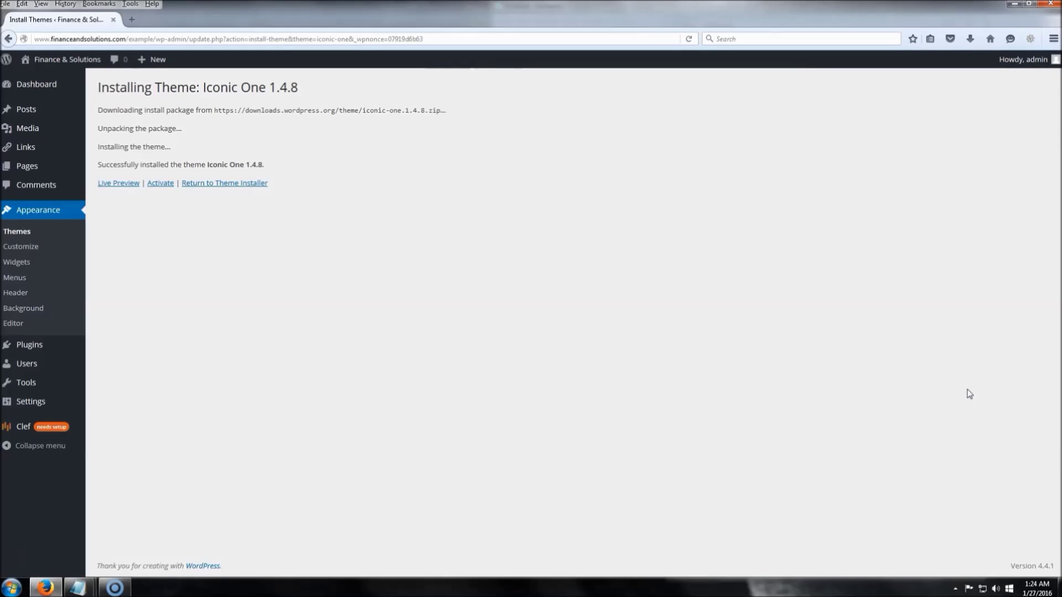
# Activate the newly installed Iconic One theme.
pyautogui.click(29, 247)
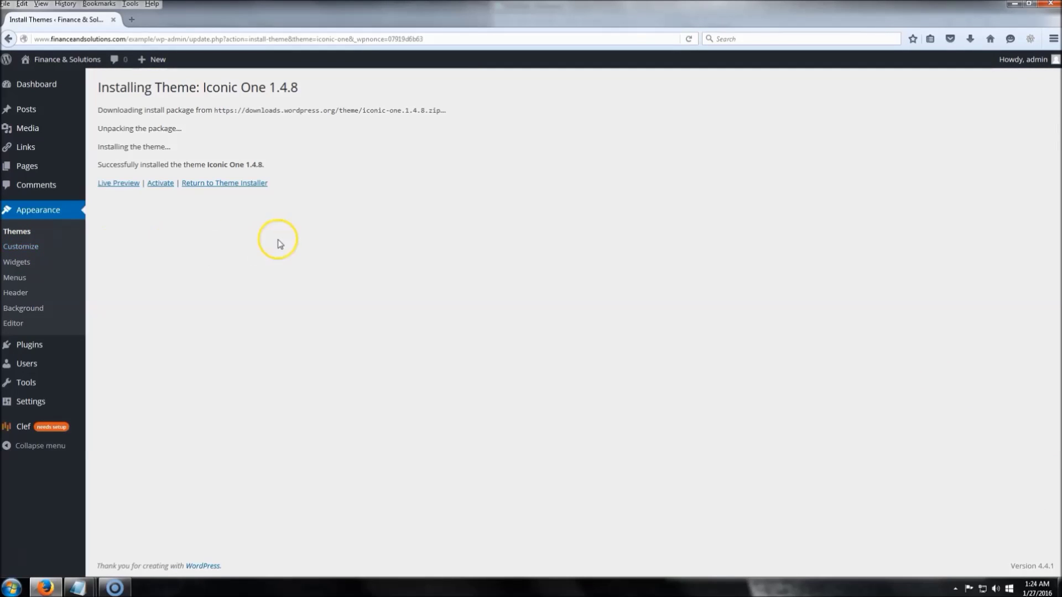
pyautogui.click(154, 198)
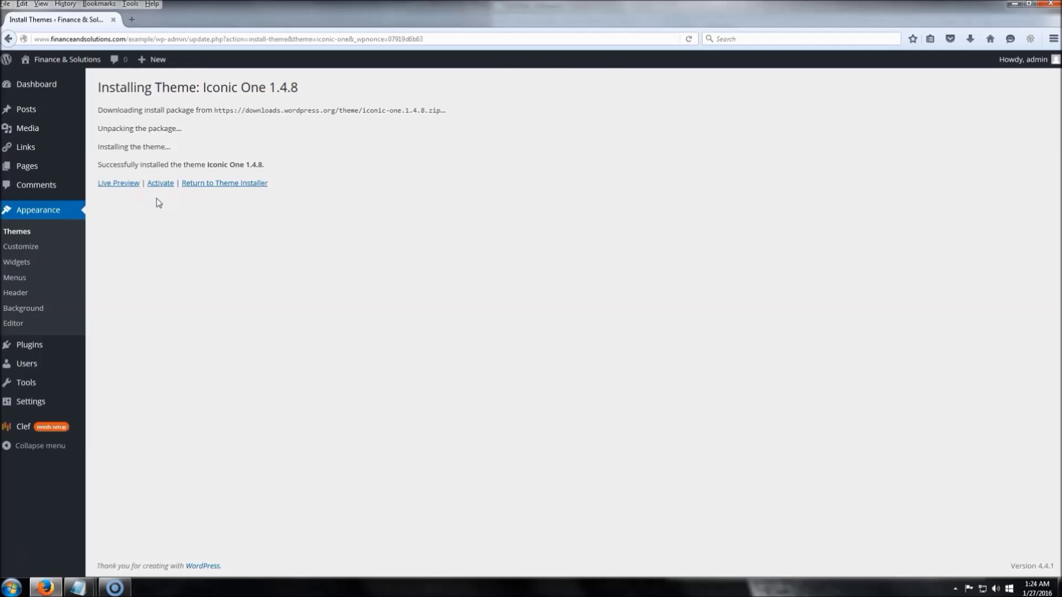
pyautogui.click(161, 190)
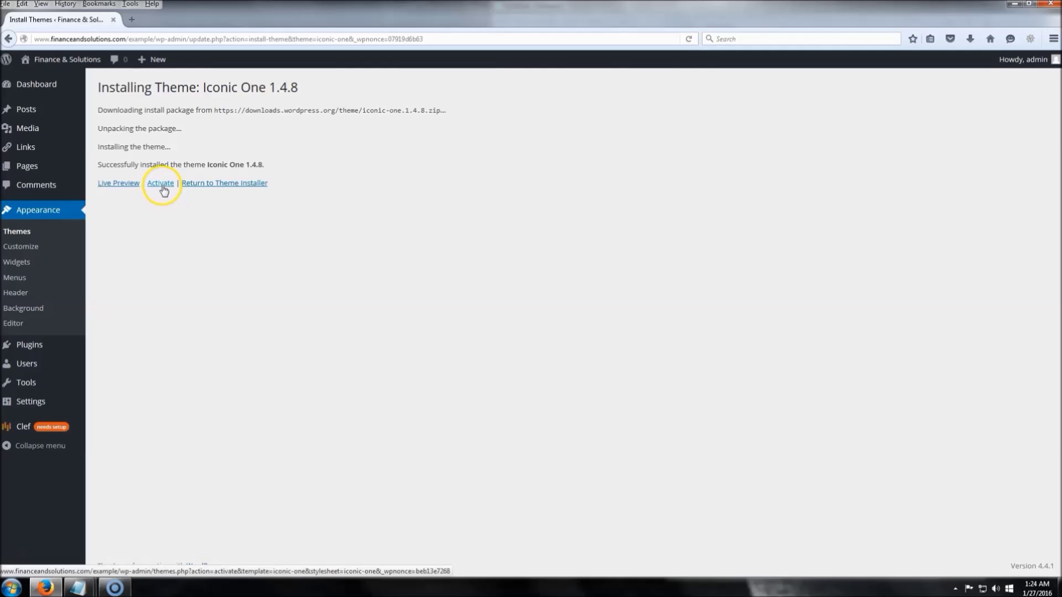
pyautogui.click(163, 184)
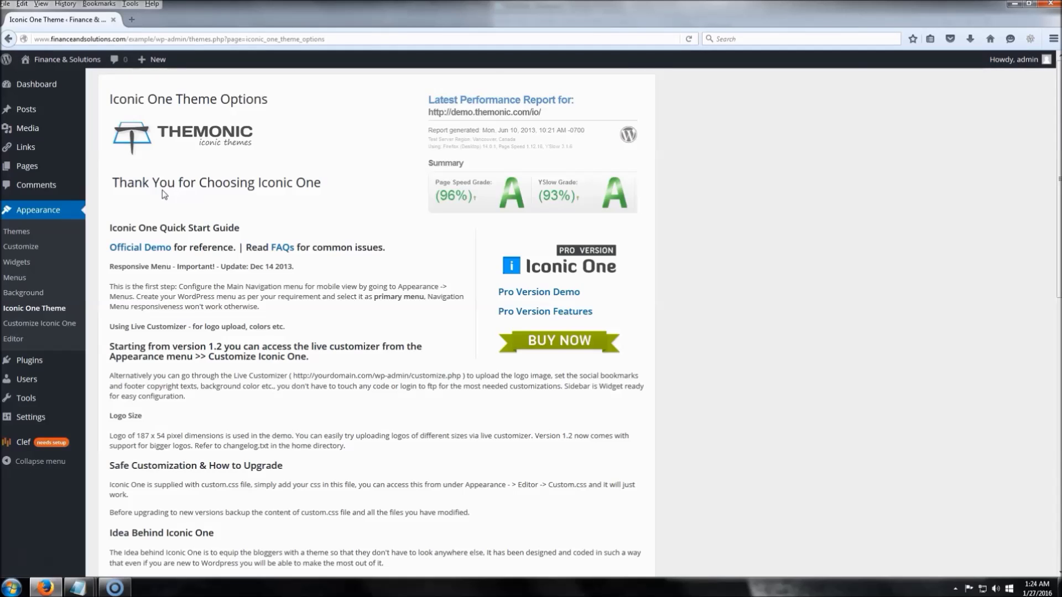
# View the live Finance & Solutions site in a separate tab to check the theme, and close it.
pyautogui.rightClick(77, 59)
pyautogui.click(123, 70)
pyautogui.click(154, 20)
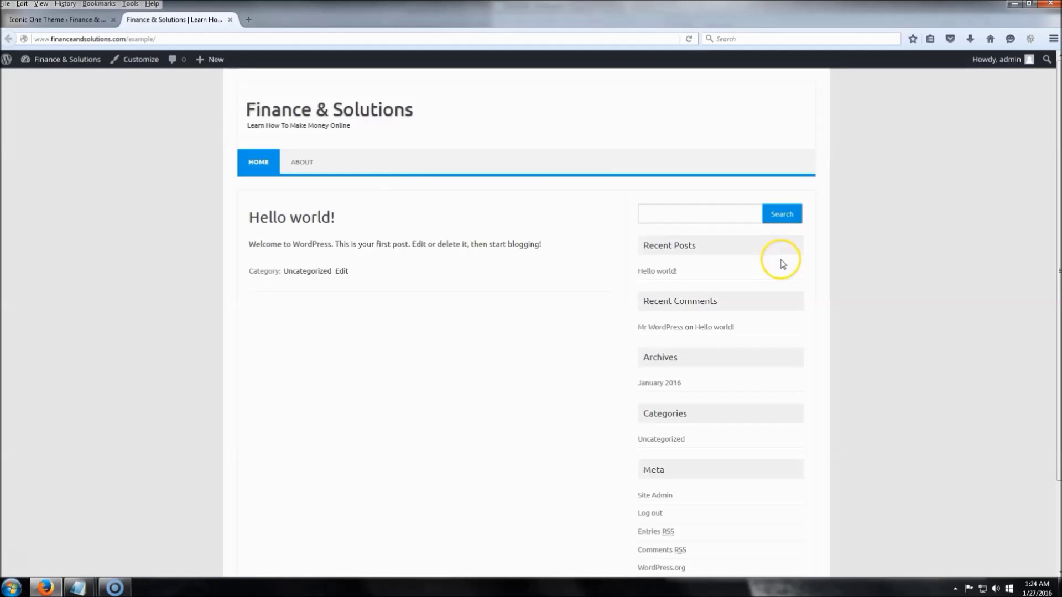
pyautogui.click(229, 20)
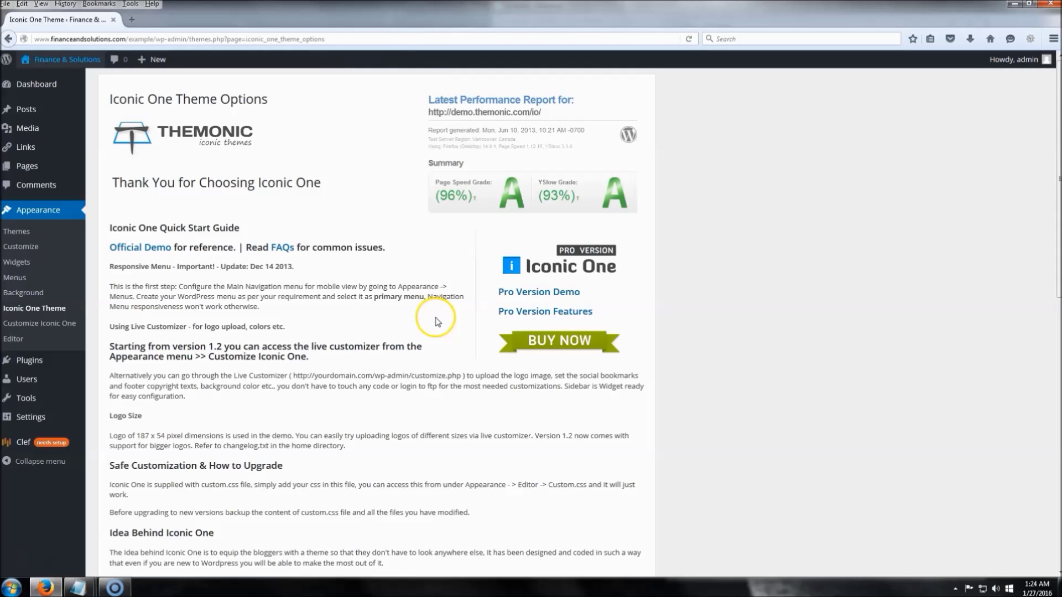
# Open the existing About page from the site's page list for editing.
pyautogui.moveTo(42, 109)
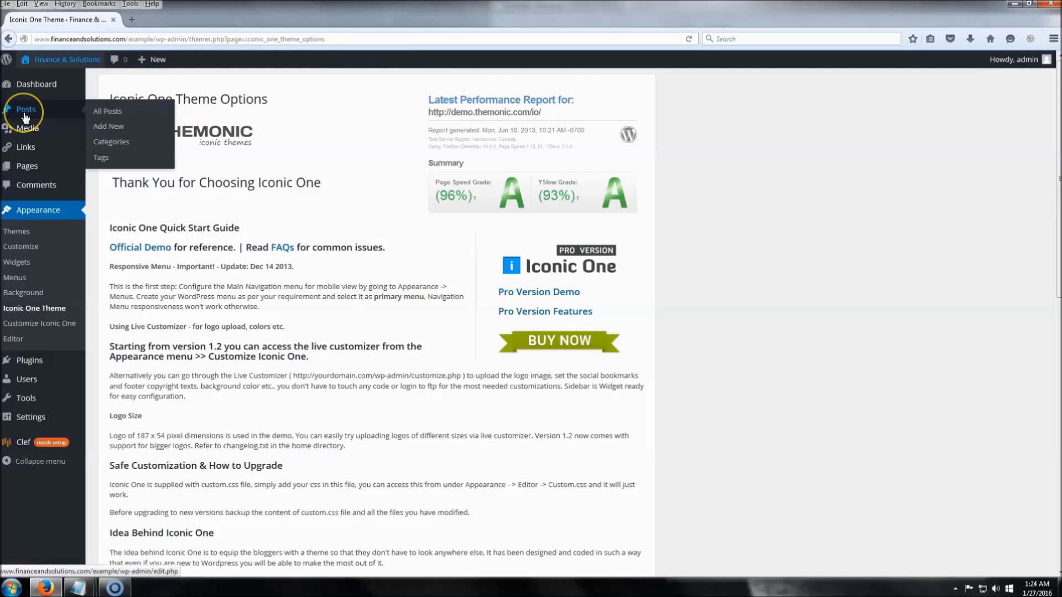
pyautogui.click(30, 167)
pyautogui.click(216, 286)
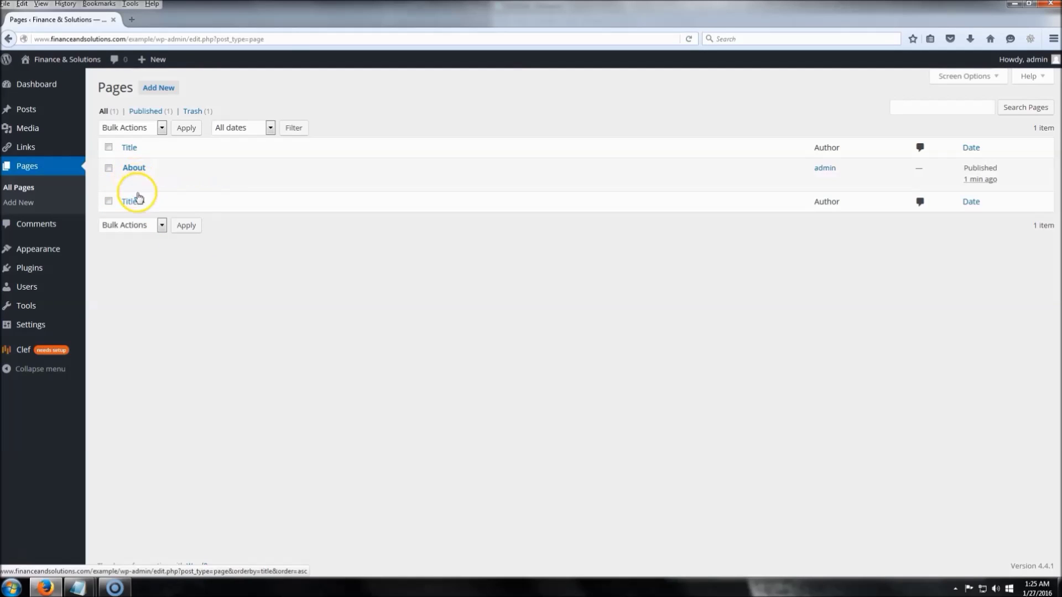
pyautogui.click(132, 171)
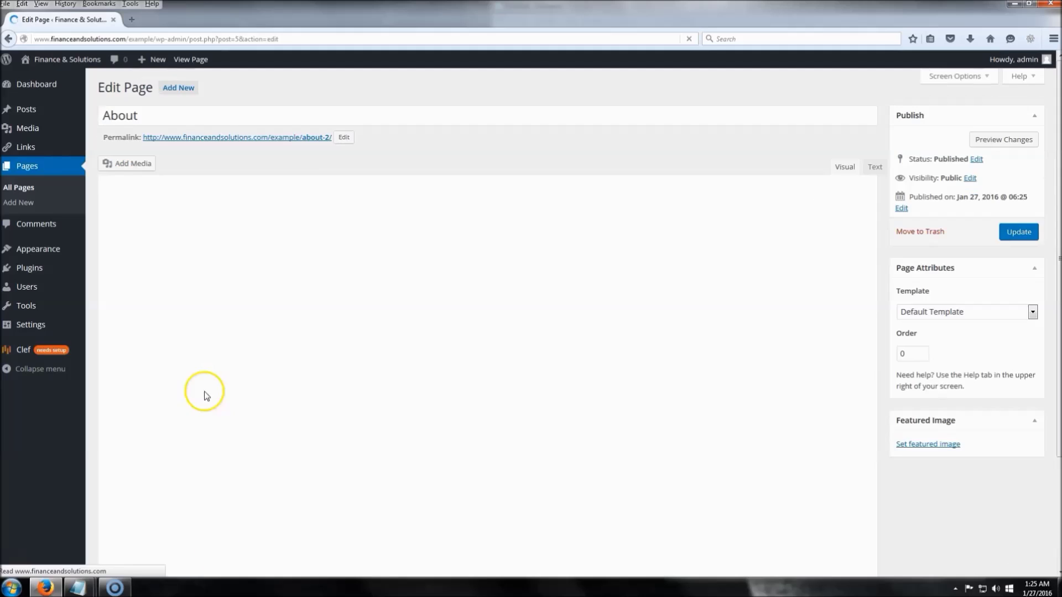
# Copy the "Learn How To Write An About Us Page" line with its HTML link from Notepad into the About page's code and update the page.
pyautogui.moveTo(78, 588)
pyautogui.click(197, 517)
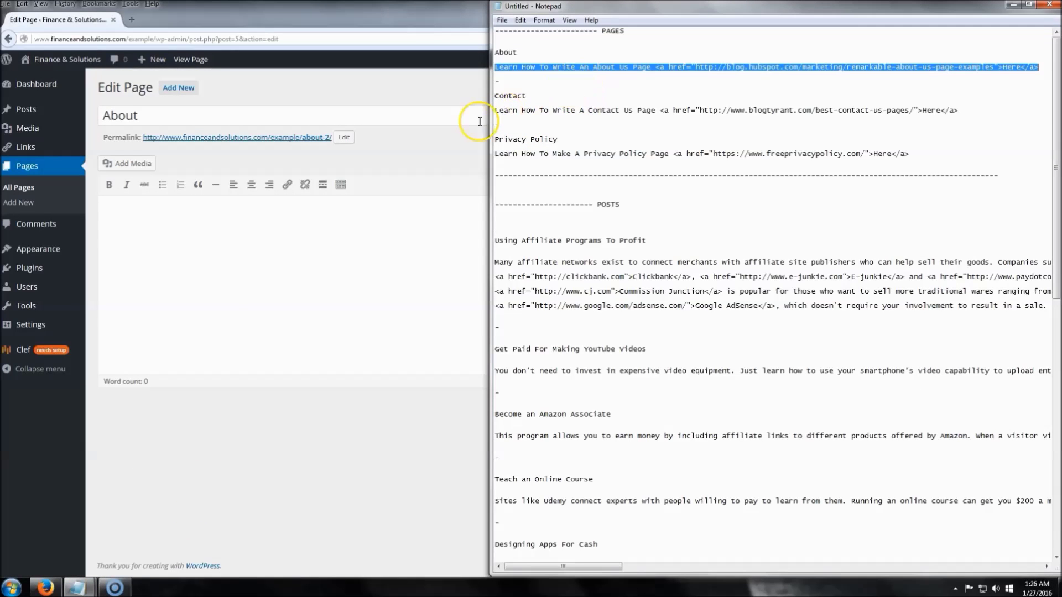
pyautogui.click(308, 252)
pyautogui.click(876, 167)
pyautogui.hotkey('ctrl', 'v')
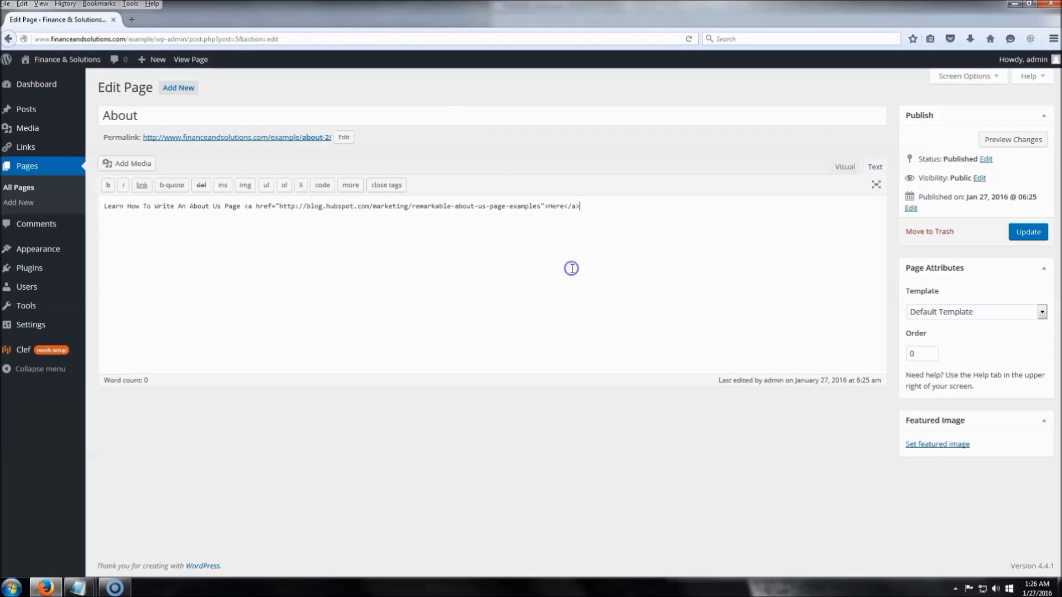
pyautogui.click(846, 166)
pyautogui.click(467, 260)
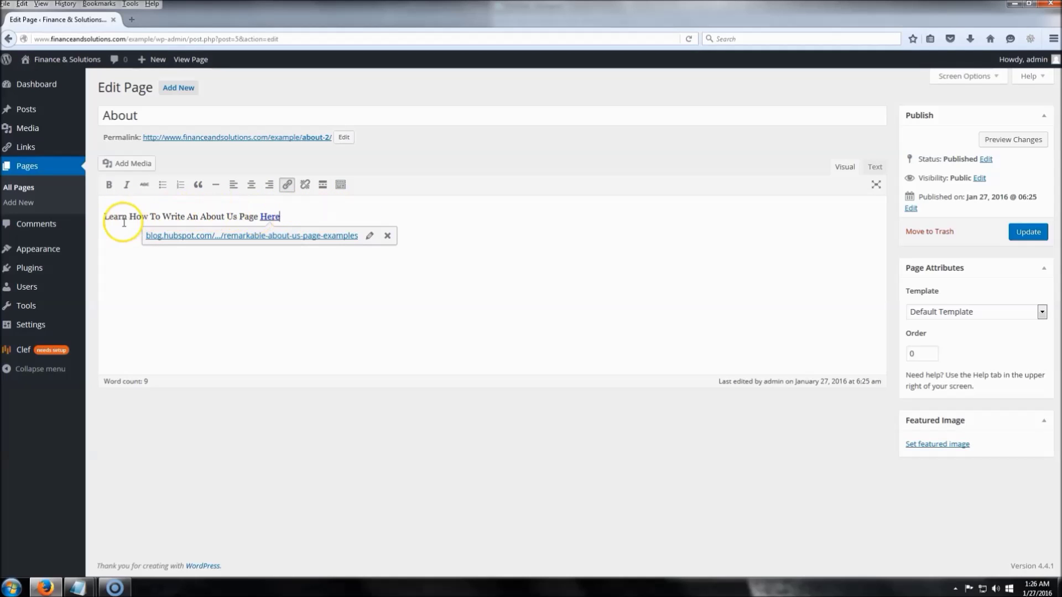
pyautogui.click(1033, 233)
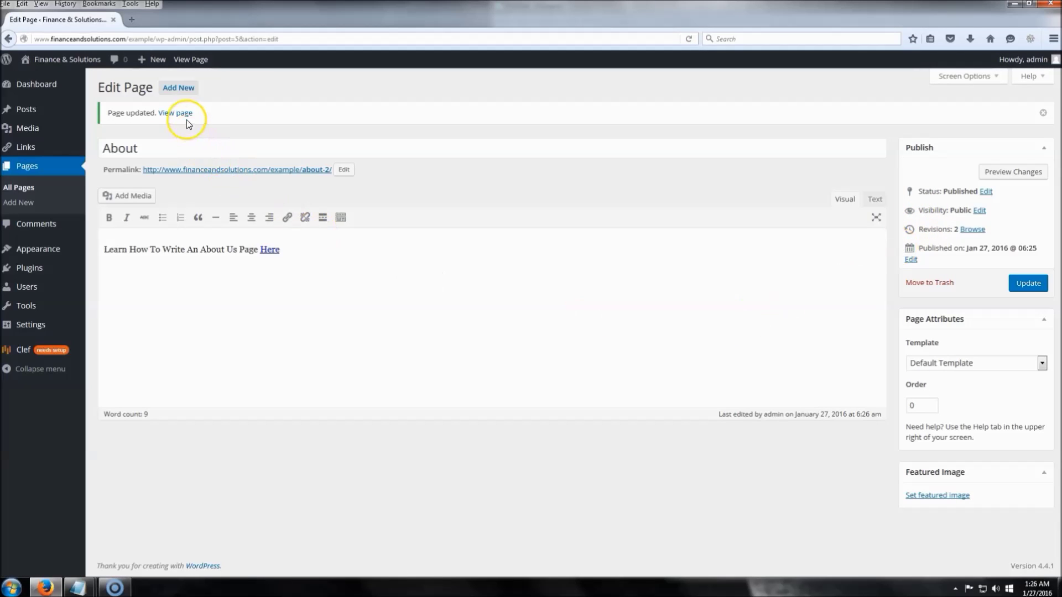
# View the published About page and follow its "Here" link to read HubSpot's article on About Us page examples.
pyautogui.click(185, 114)
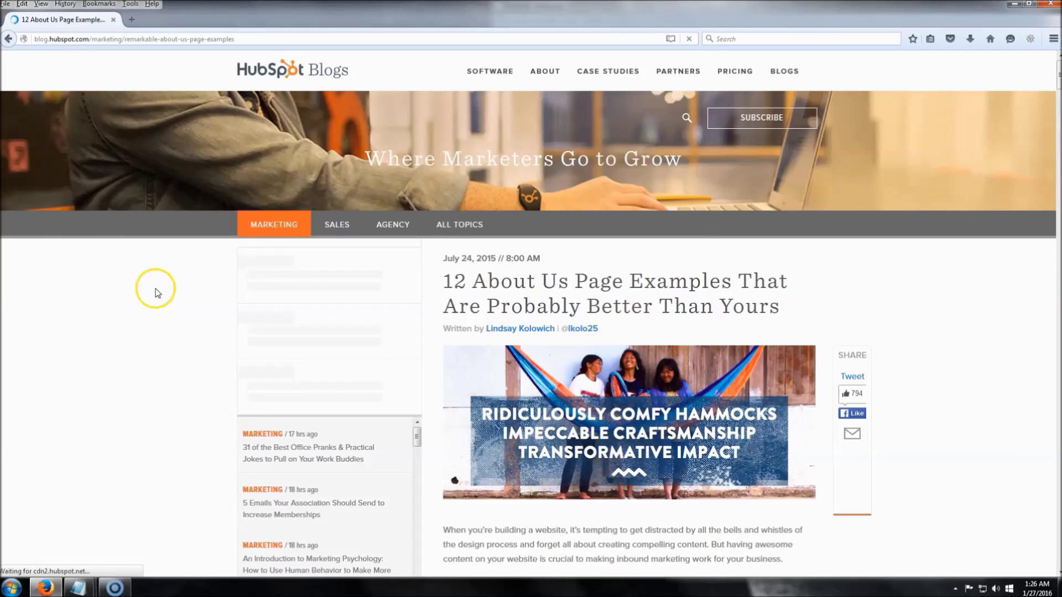
pyautogui.scroll(-2, 157, 296)
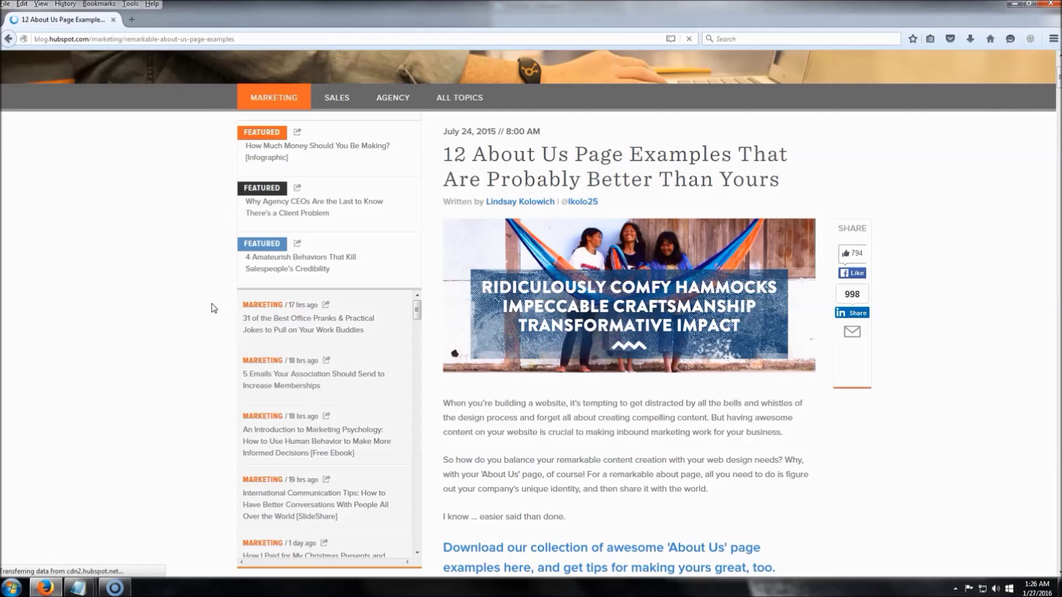
pyautogui.scroll(-5, 214, 308)
pyautogui.scroll(-10, 213, 308)
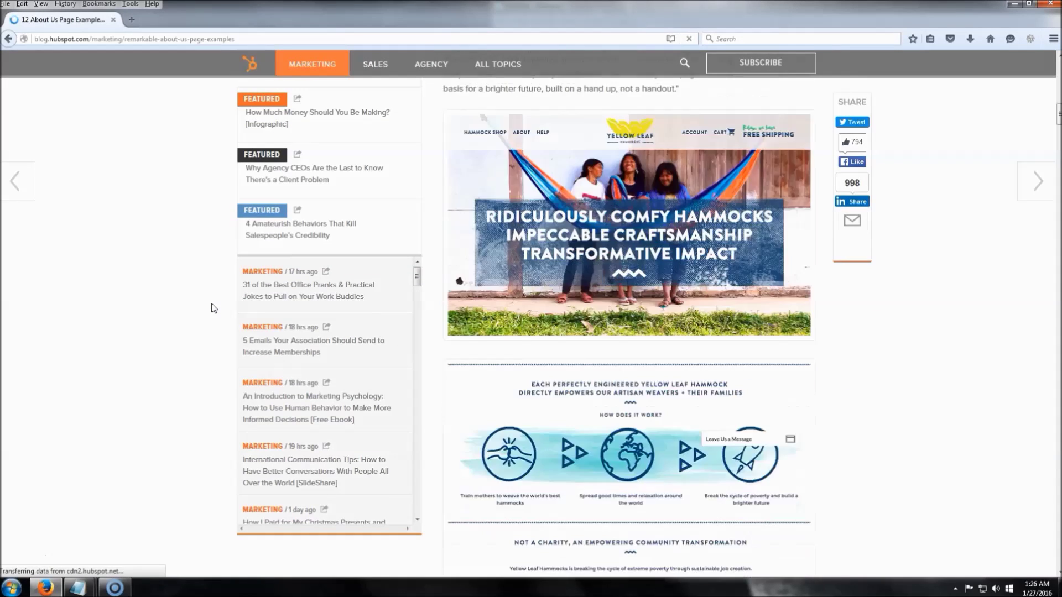
# Read further down HubSpot's article on About Us page examples.
pyautogui.scroll(-5, 214, 308)
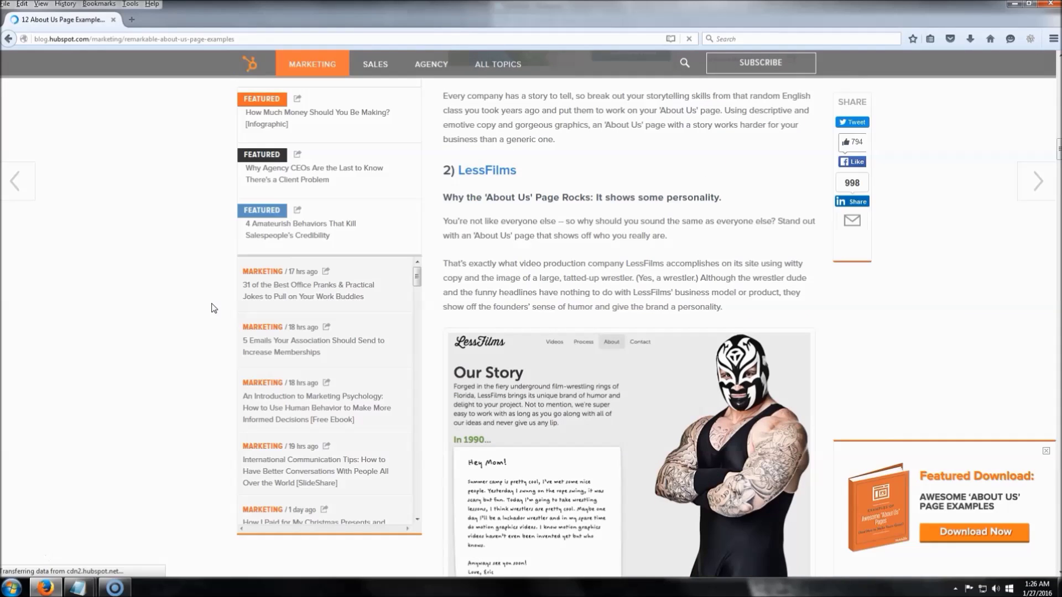
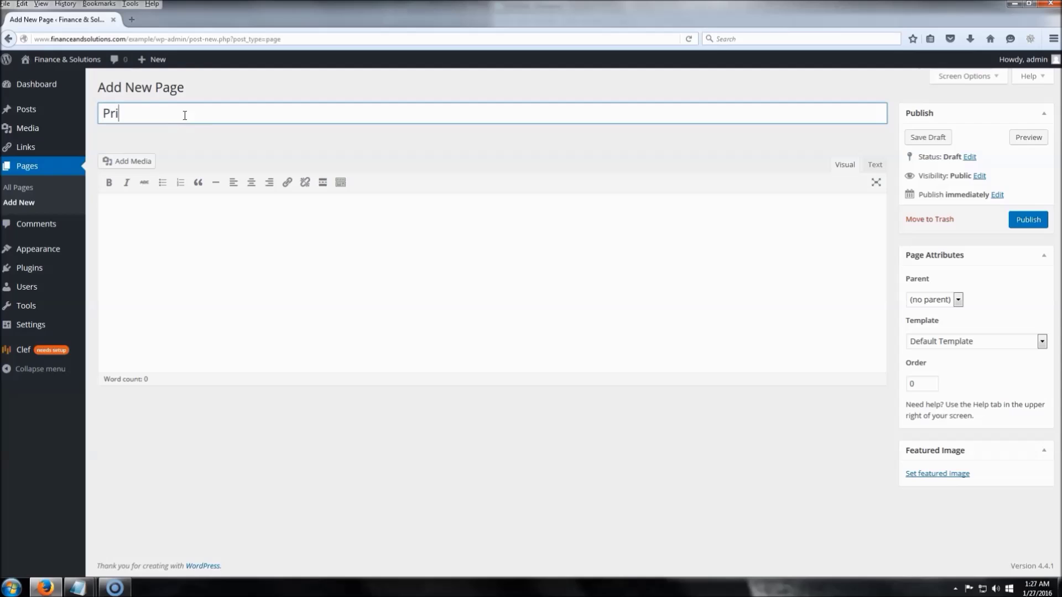
# Title the new page Privacy Policy, add the "Learn How To Make A Privacy Policy Page" line with its HTML link from Notepad, and publish it.
pyautogui.write('Policy')
pyautogui.moveTo(83, 586)
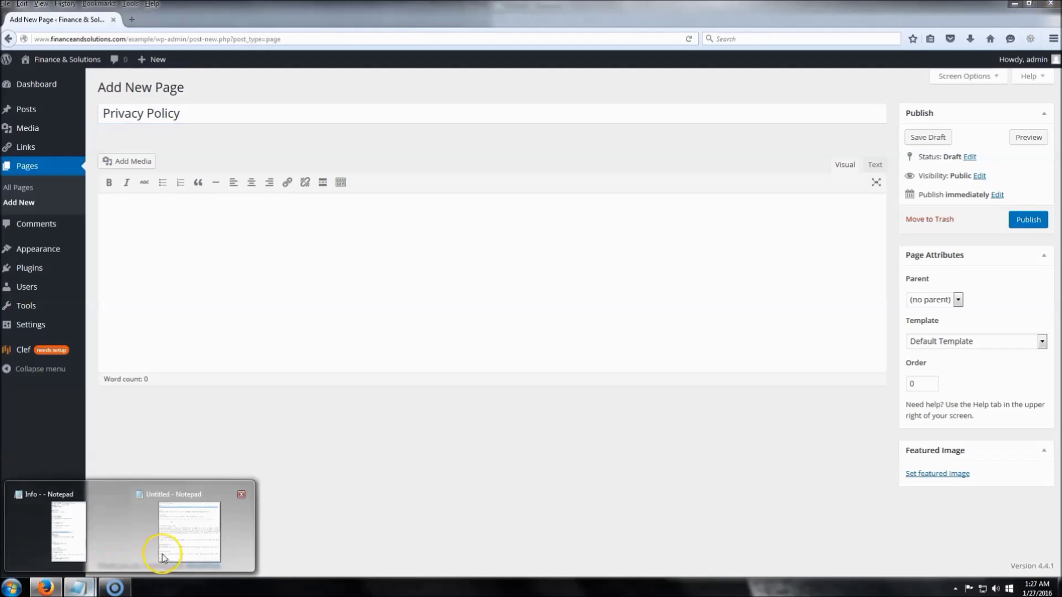
pyautogui.click(200, 533)
pyautogui.moveTo(912, 155); pyautogui.dragTo(490, 161)
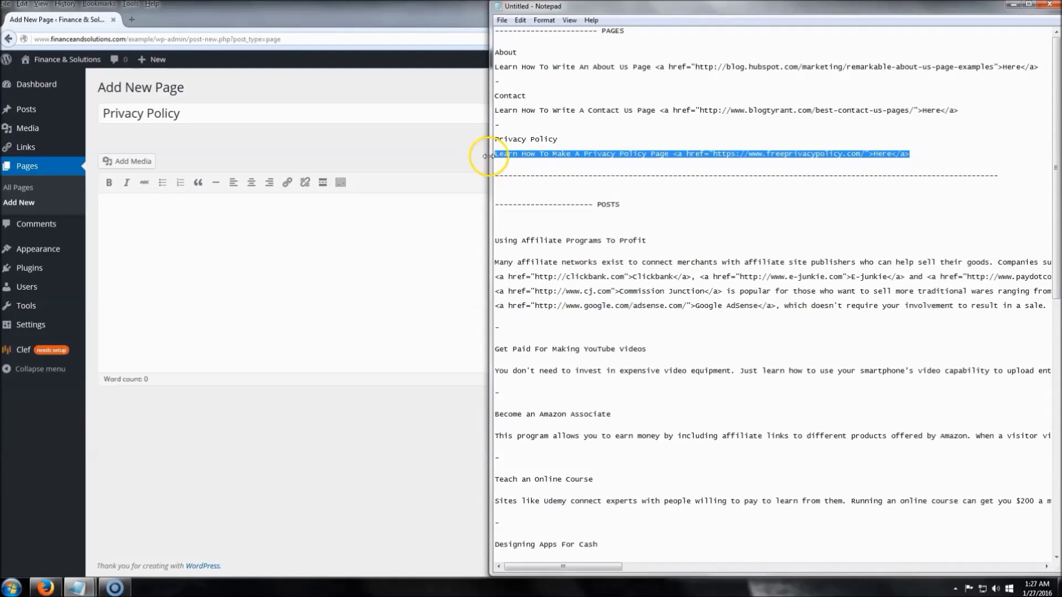
pyautogui.click(325, 215)
pyautogui.click(645, 267)
pyautogui.write('Learn How To Make A Privacy Policy Page <a href="http://freeprivacypolicy.com/">Here</a>')
pyautogui.click(848, 162)
pyautogui.click(562, 286)
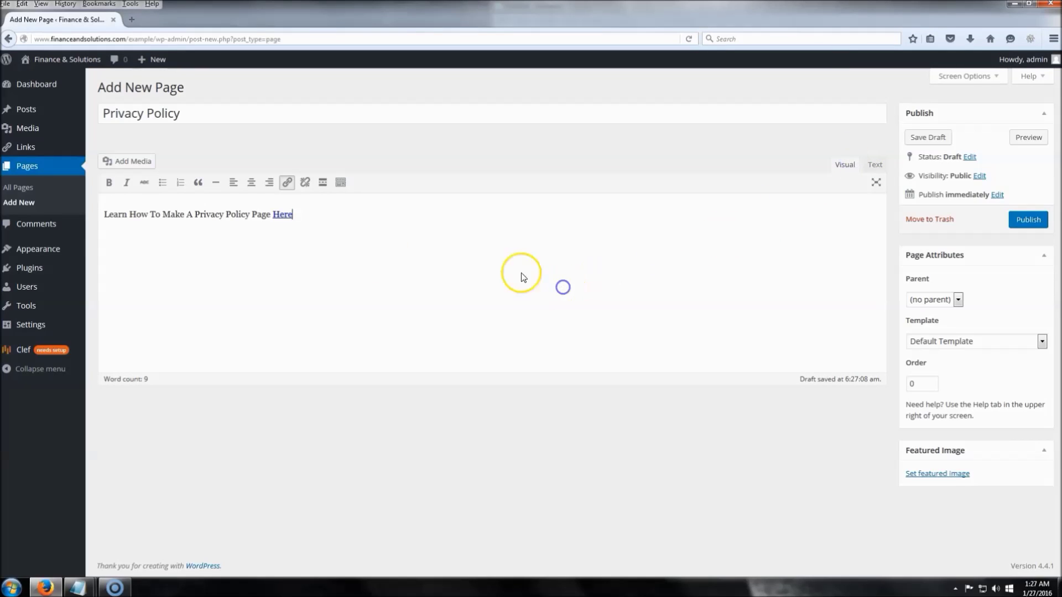
pyautogui.click(158, 233)
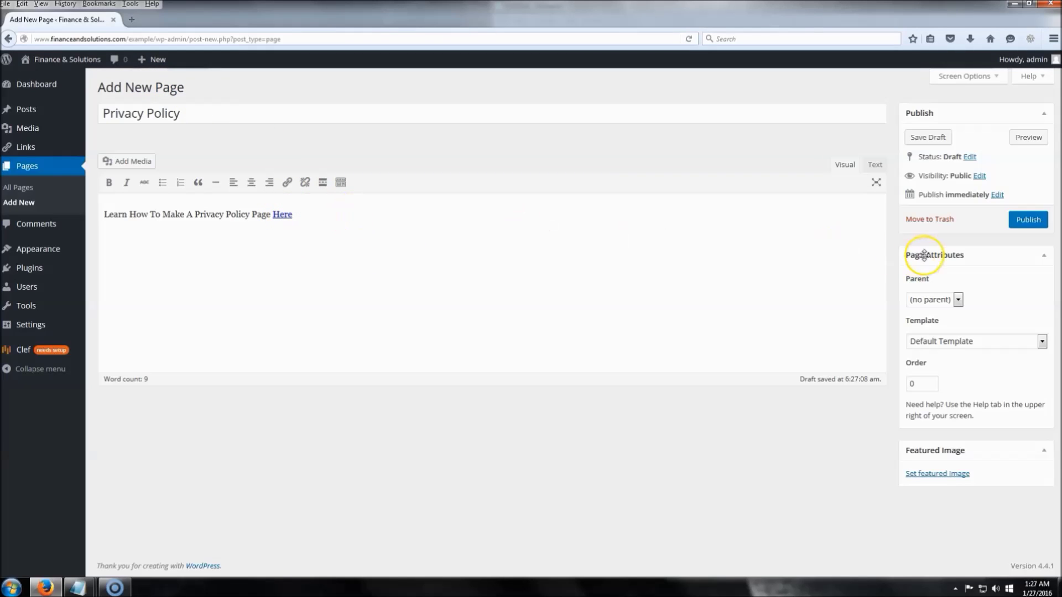
pyautogui.click(1028, 219)
# View the published Privacy Policy page, look over the FreePrivacyPolicy.com site behind its "Here" link, and return to the page editor.
pyautogui.click(191, 113)
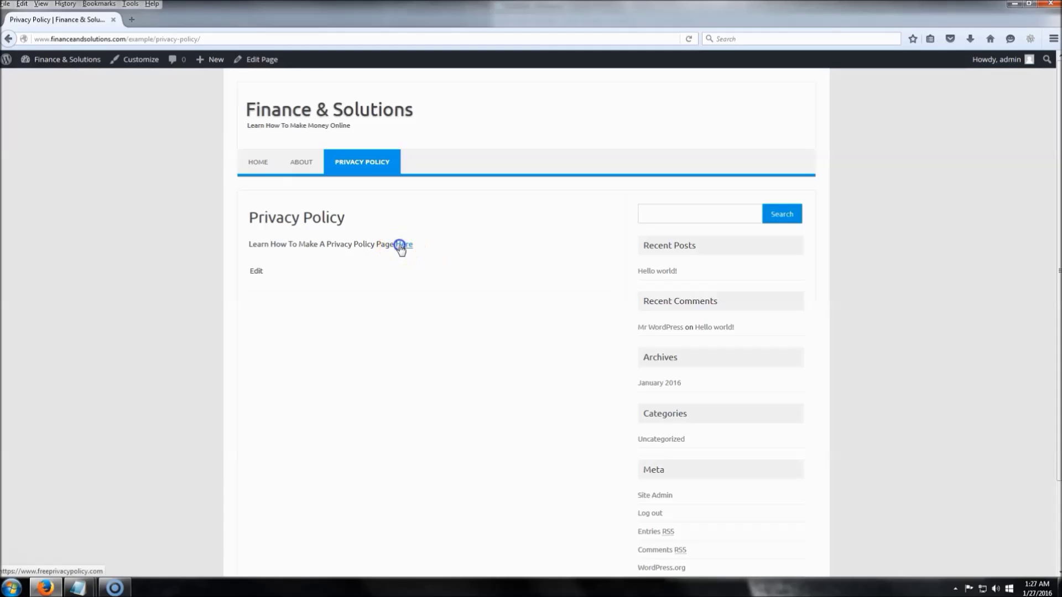
pyautogui.click(403, 247)
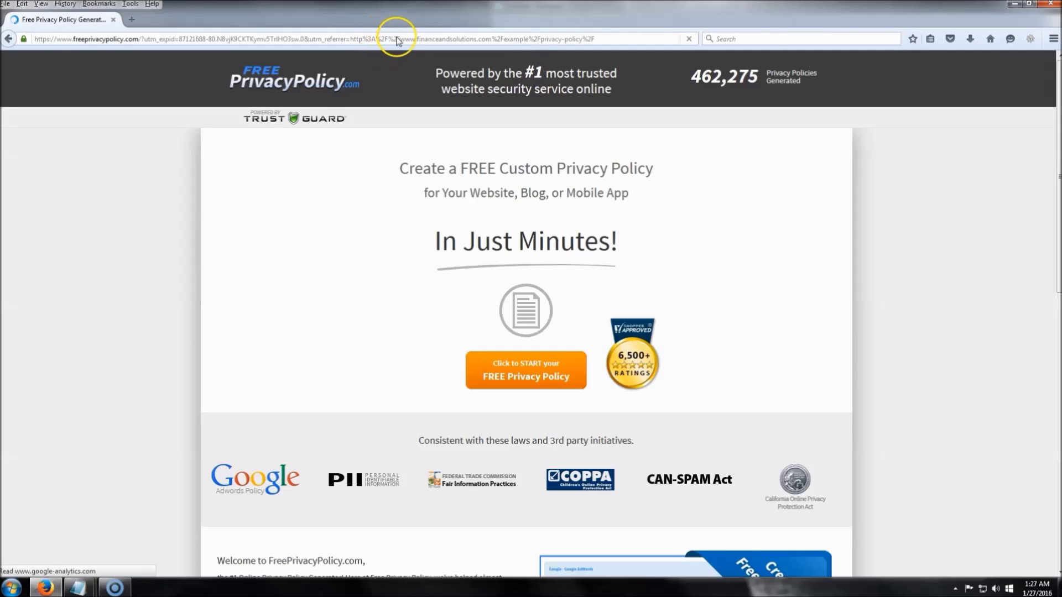
pyautogui.scroll(-6, 246, 264)
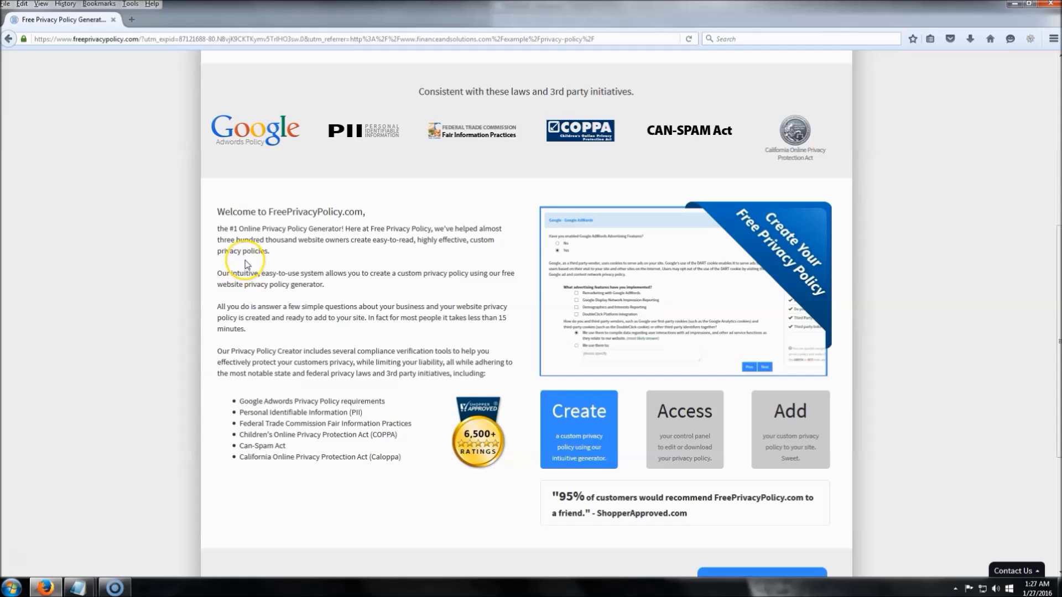
pyautogui.click(8, 40)
pyautogui.click(8, 40)
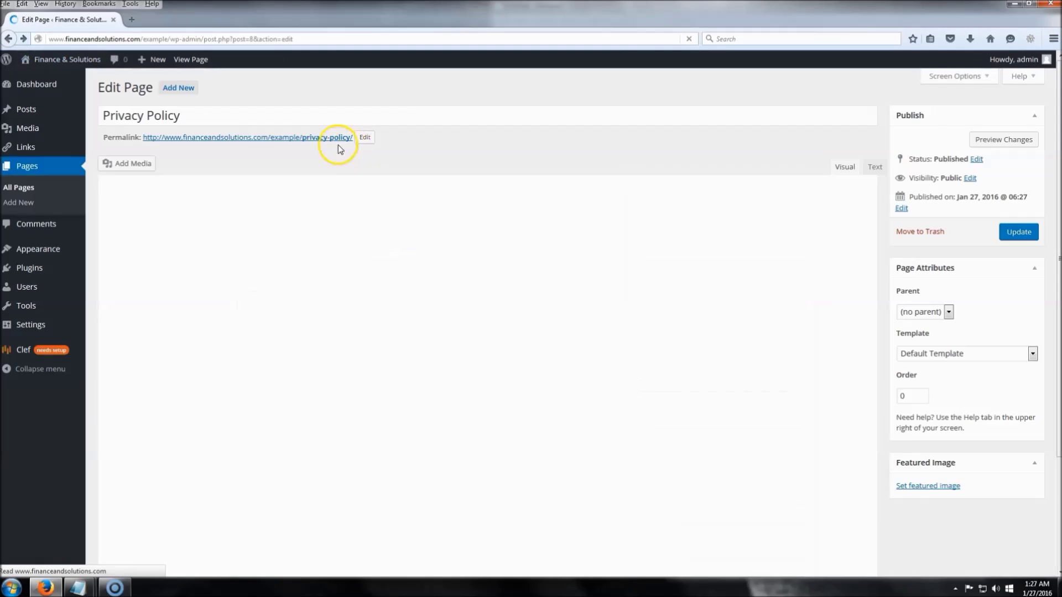
# Create another new page titled Contact Us.
pyautogui.click(178, 88)
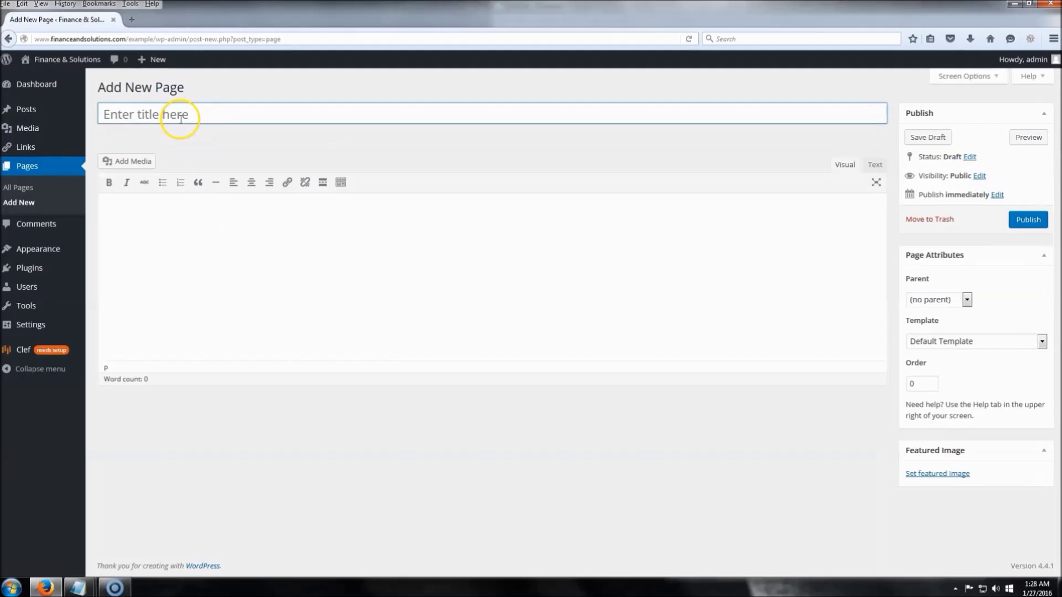
pyautogui.click(179, 115)
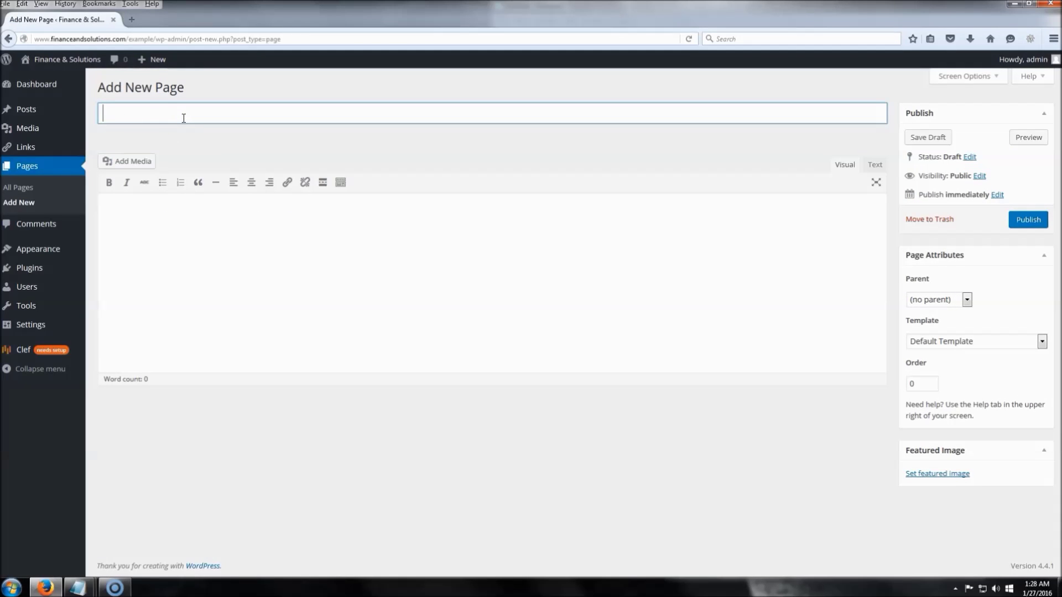
pyautogui.write('Contact Us')
# Copy the "Learn How To Write A Contact Us Page" line with its HTML link from Notepad into the page's code and publish the page.
pyautogui.moveTo(83, 587)
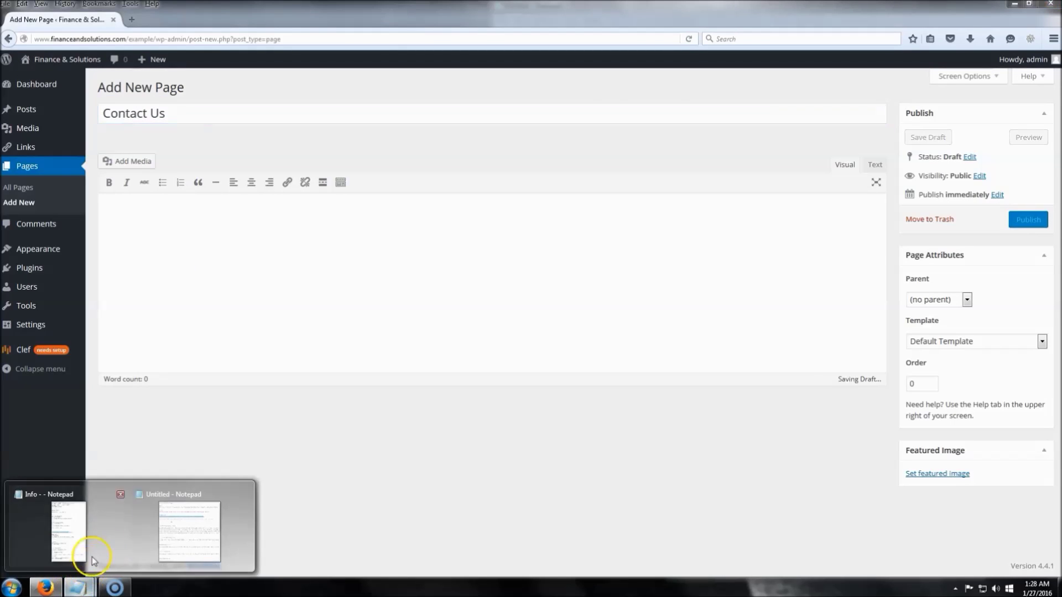
pyautogui.click(197, 498)
pyautogui.click(653, 176)
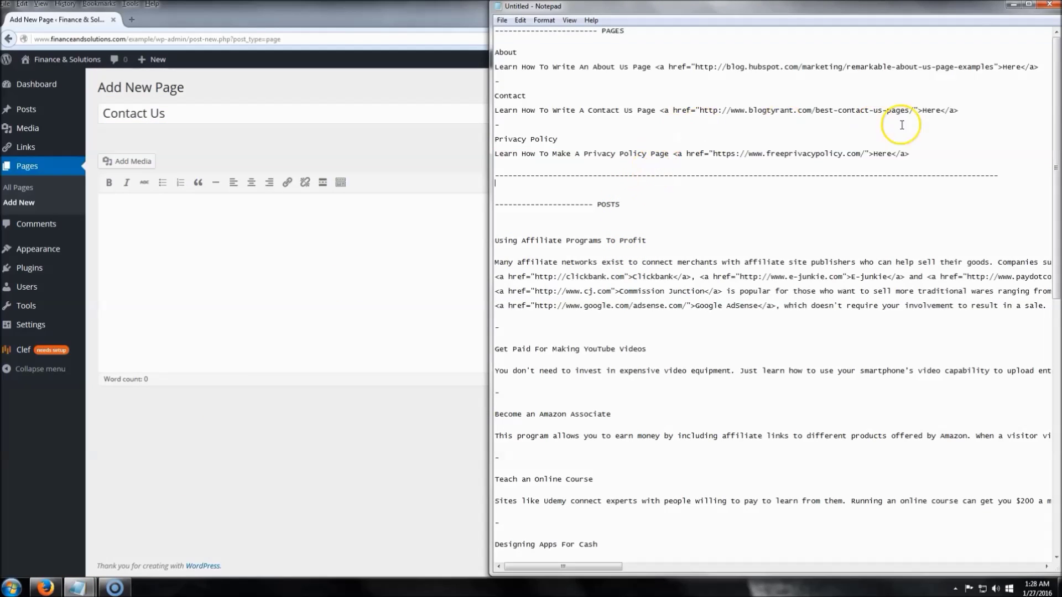
pyautogui.click(519, 119)
pyautogui.hotkey('shift', 'Up')
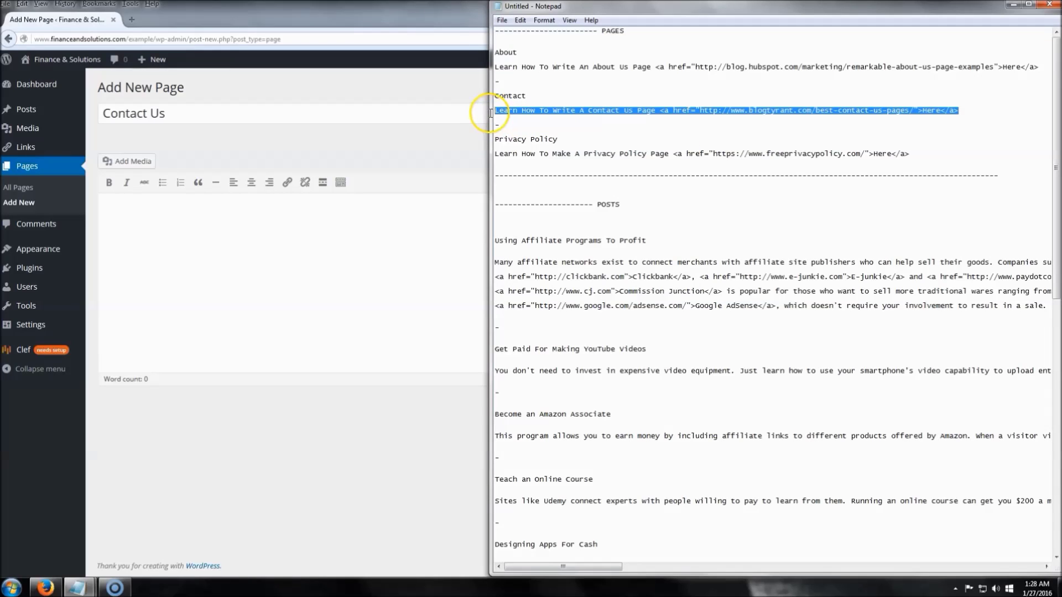
pyautogui.click(315, 264)
pyautogui.click(871, 164)
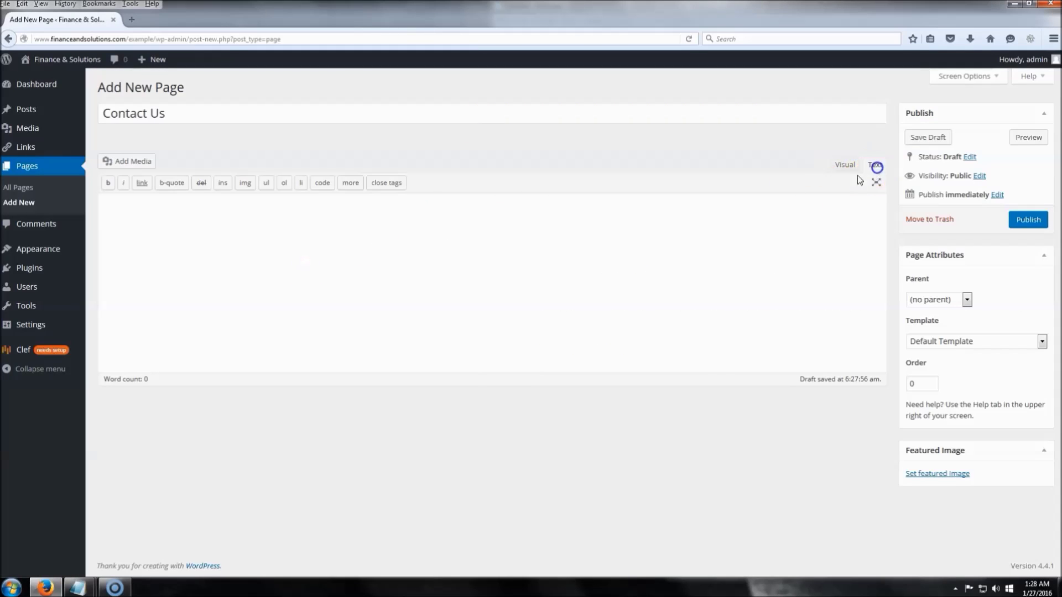
pyautogui.hotkey('ctrl', 'v')
pyautogui.click(845, 165)
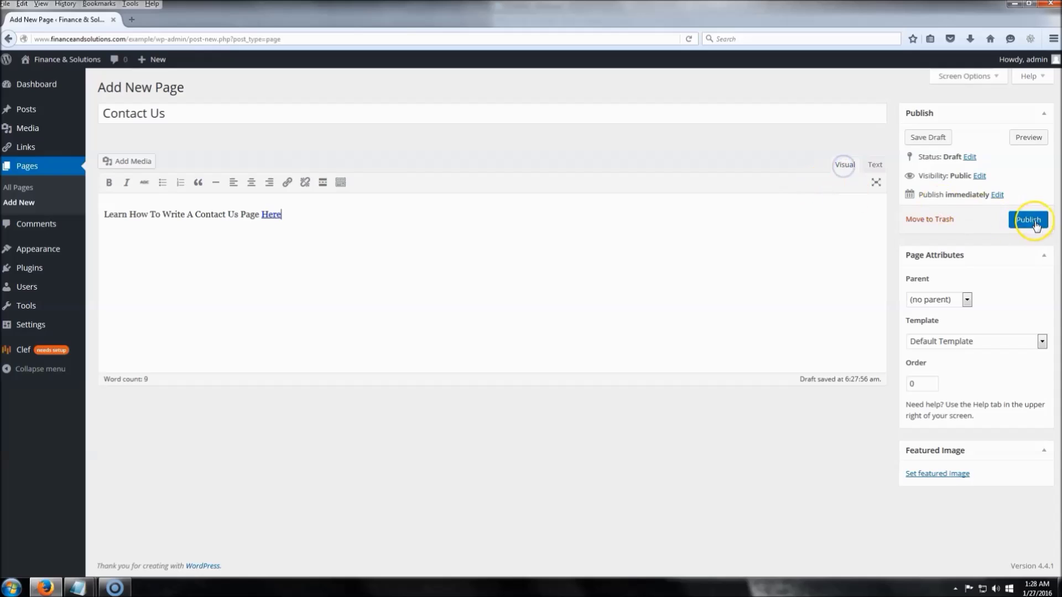
pyautogui.click(1033, 226)
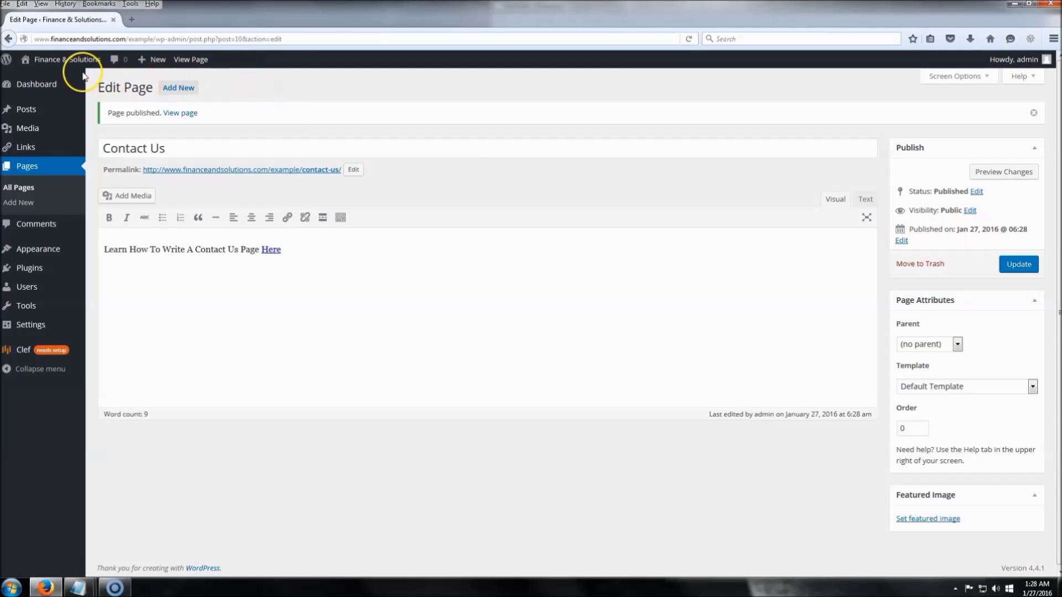
# Open the live Finance & Solutions site in a separate tab to check its page navigation.
pyautogui.rightClick(73, 55)
pyautogui.click(139, 70)
pyautogui.click(153, 22)
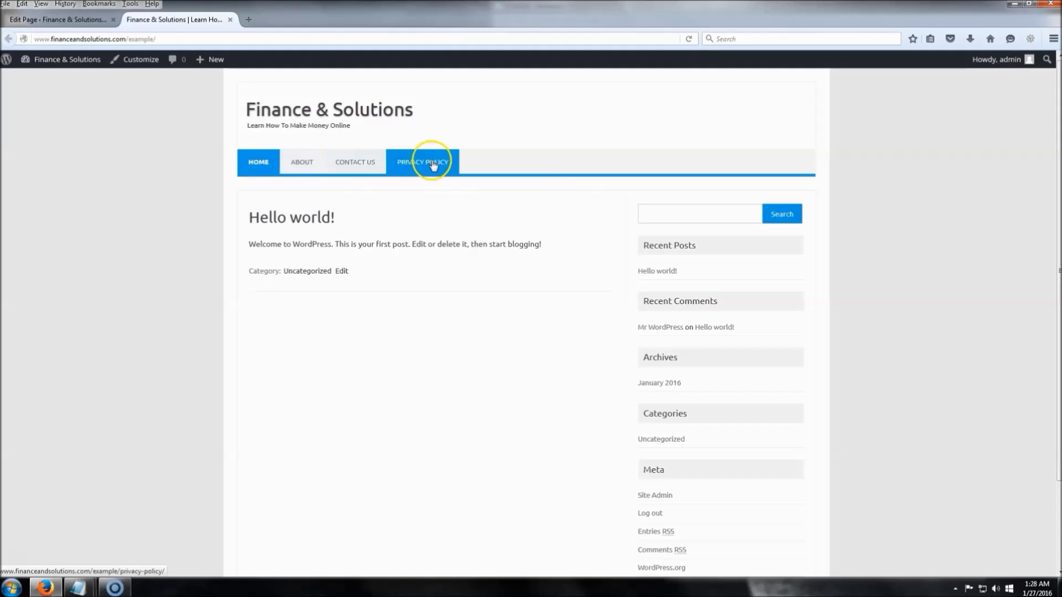
# Return to the Contact Us page editor and examine its Order attribute.
pyautogui.click(74, 23)
pyautogui.click(922, 431)
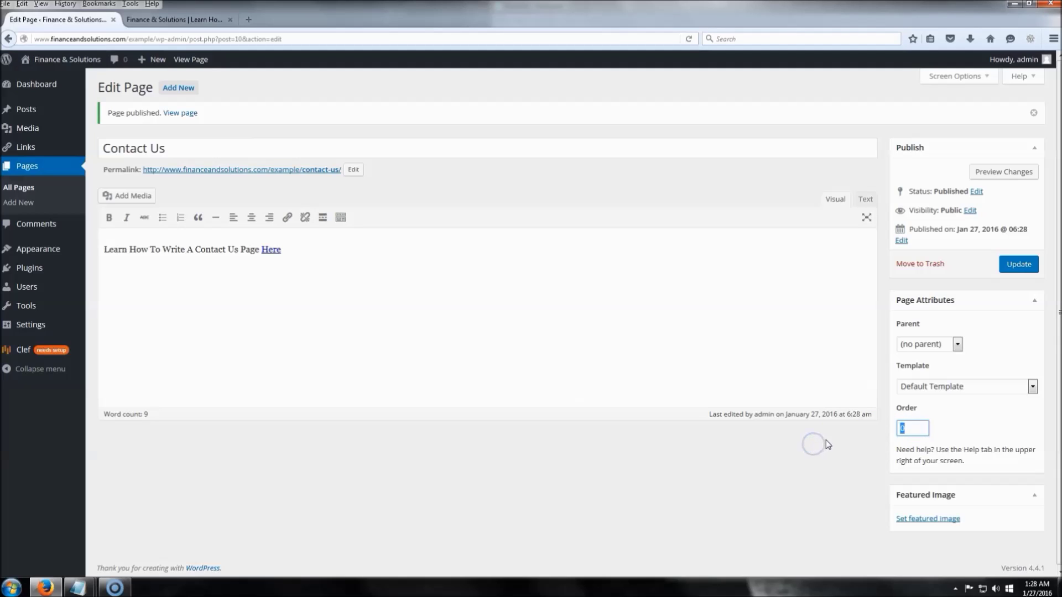
pyautogui.click(908, 429)
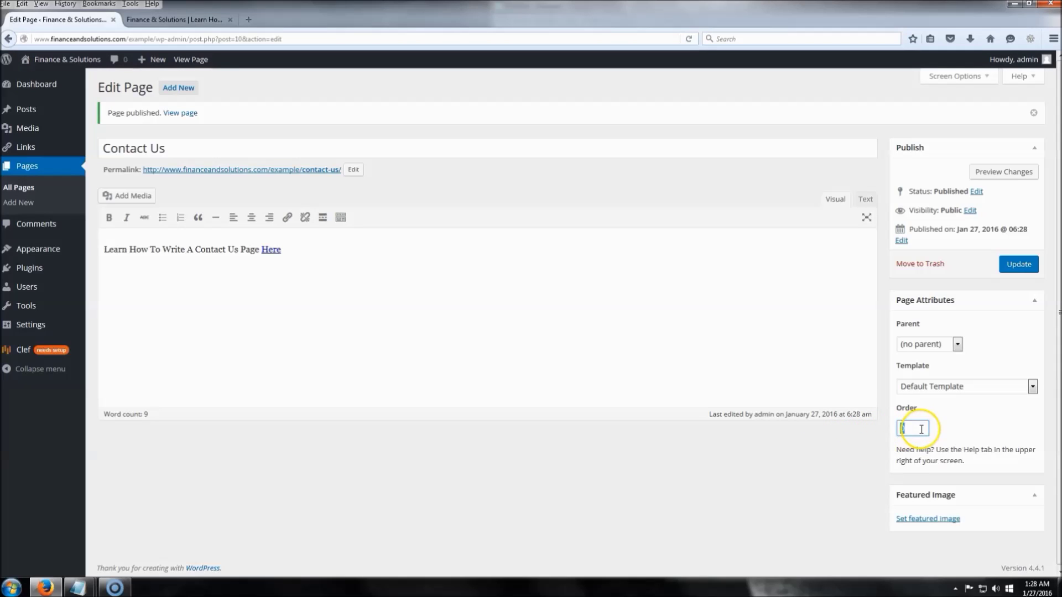
# Review the order of the page links on the live site again and close its tab.
pyautogui.click(175, 20)
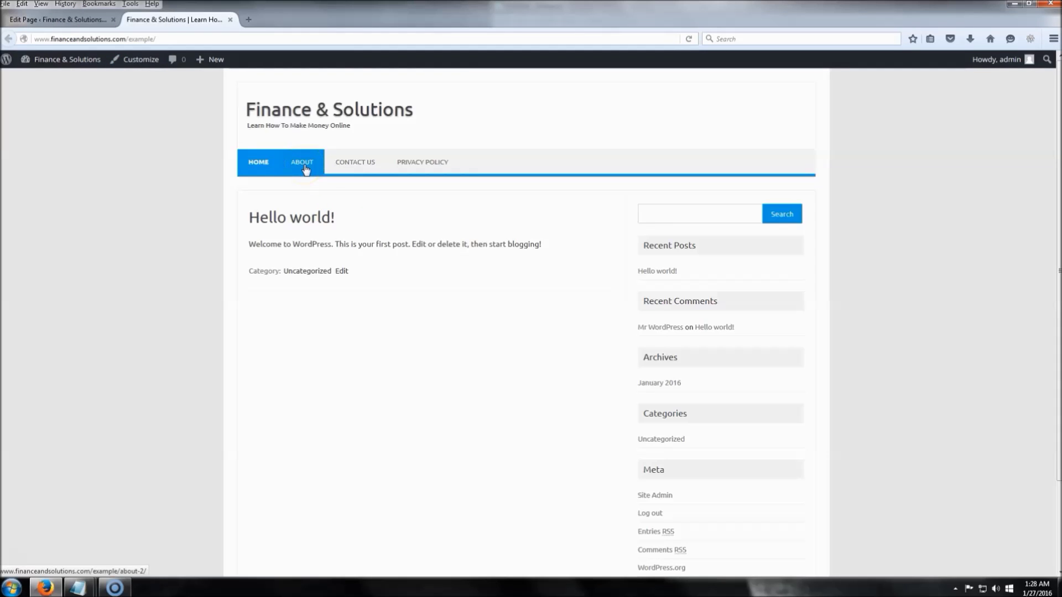
pyautogui.click(360, 169)
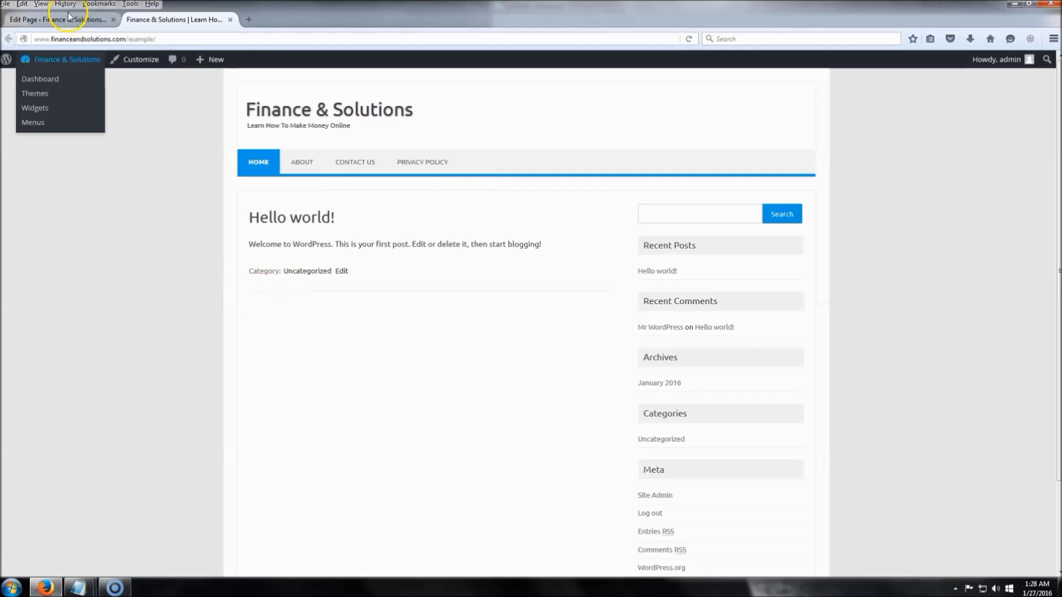
pyautogui.click(86, 22)
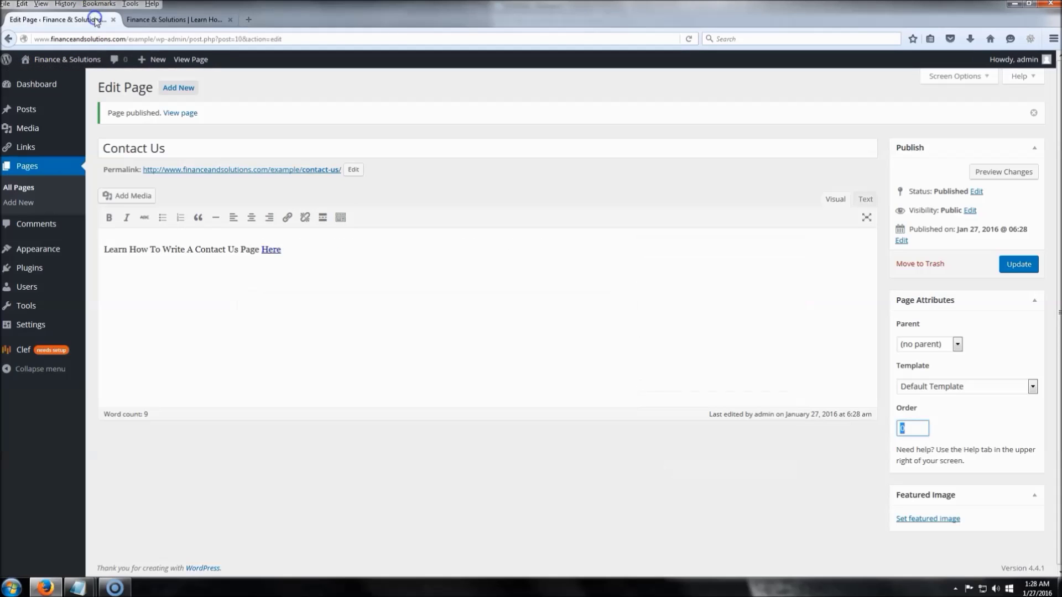
pyautogui.click(230, 19)
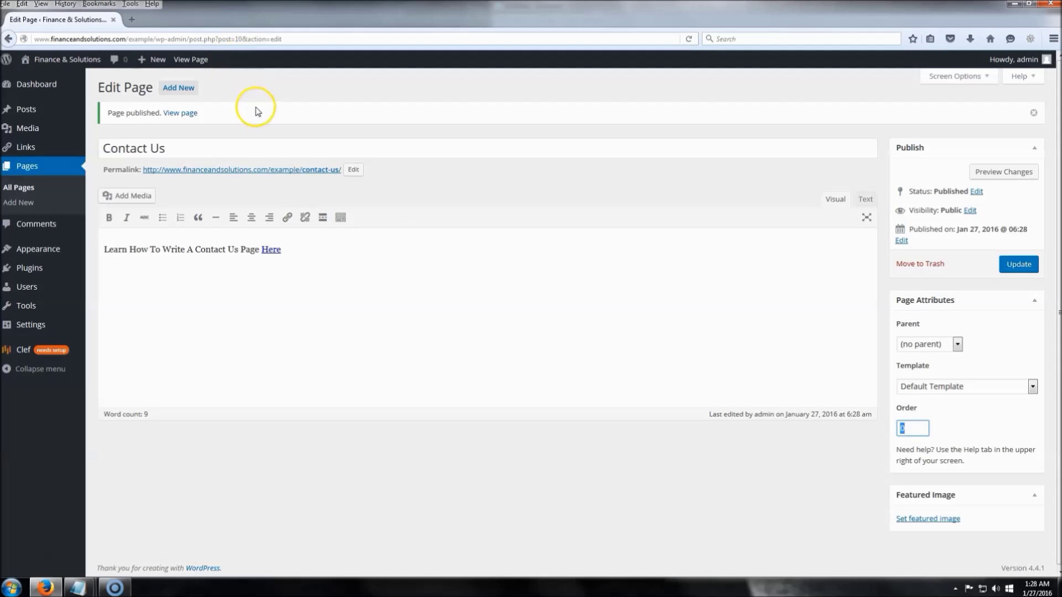
# Move the default "Hello world!" post to the trash from the site's post list.
pyautogui.click(28, 110)
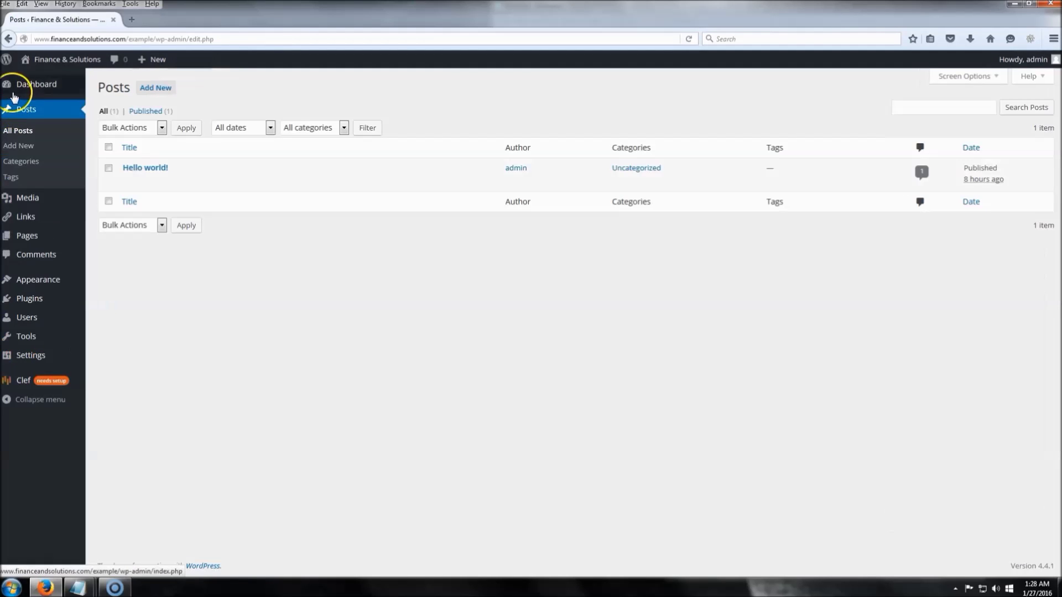
pyautogui.moveTo(153, 185)
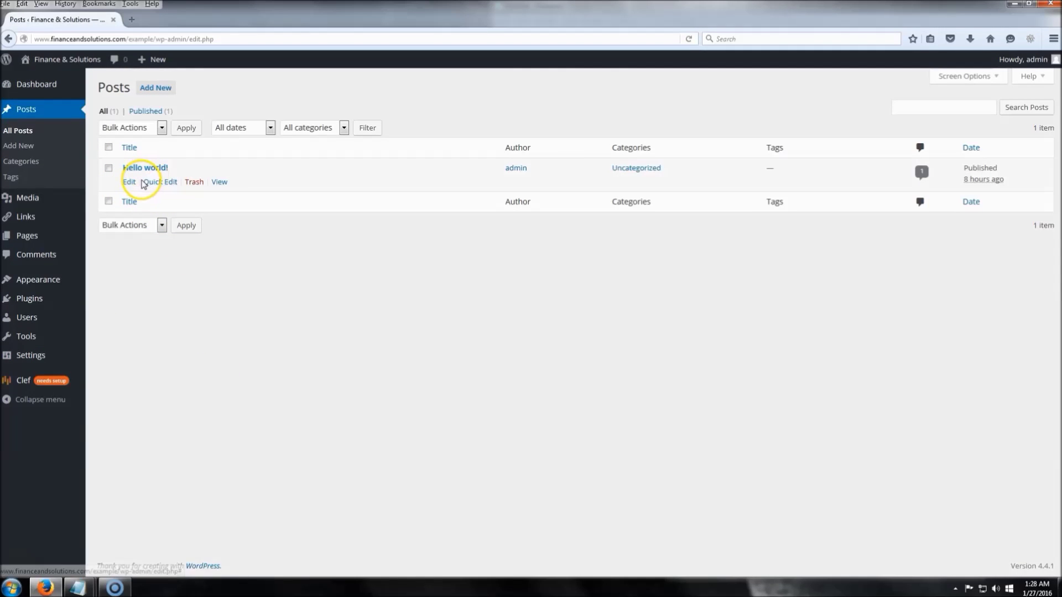
pyautogui.click(109, 168)
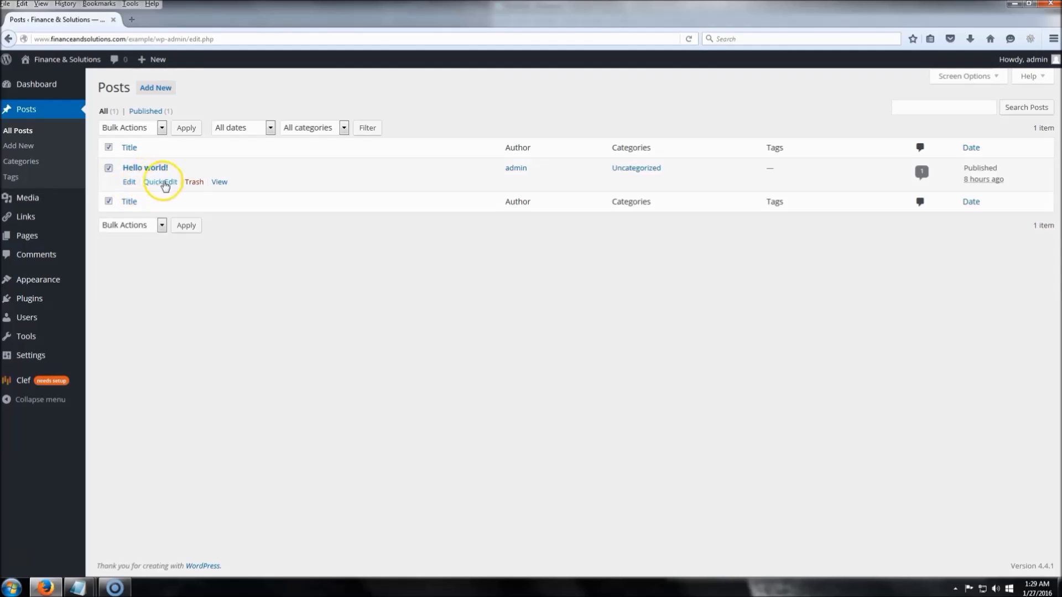
pyautogui.moveTo(166, 186)
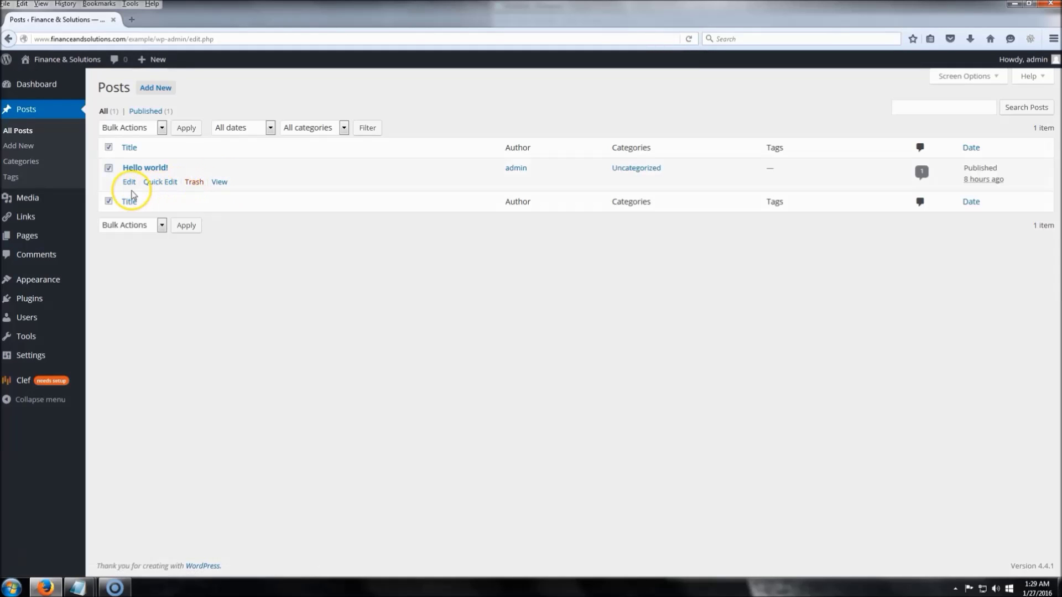
pyautogui.click(193, 181)
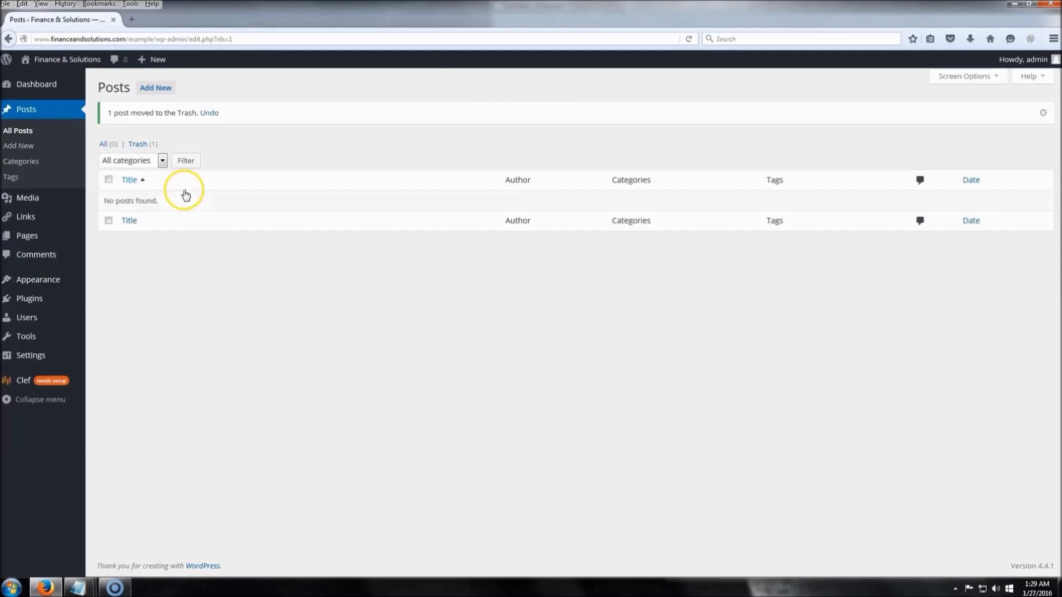
# Create a new post with the title "Using Affiliate Programs To Profit" copied from the Notepad notes.
pyautogui.click(158, 91)
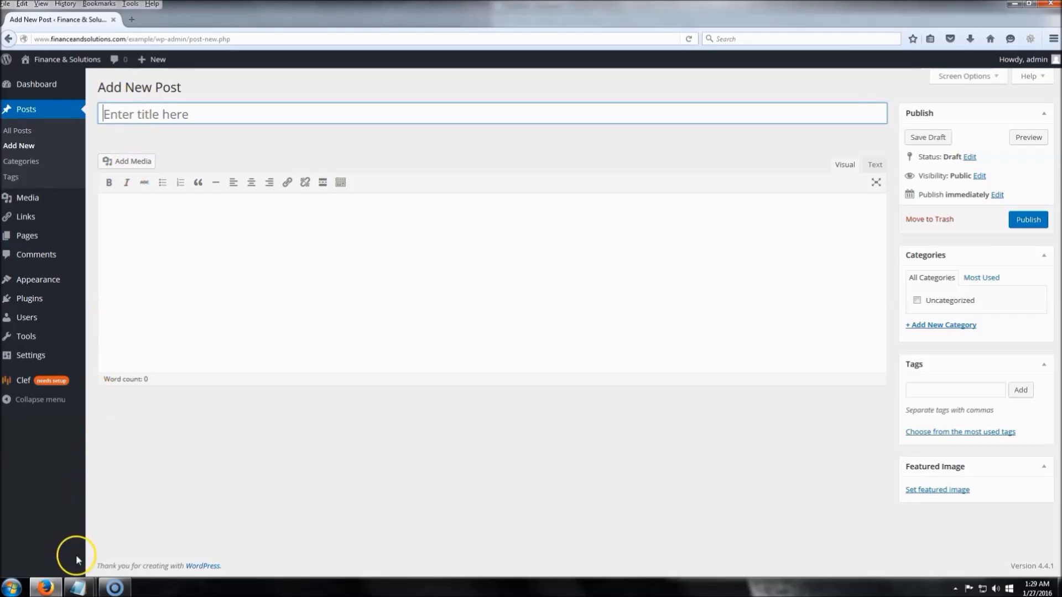
pyautogui.moveTo(77, 587)
pyautogui.click(205, 522)
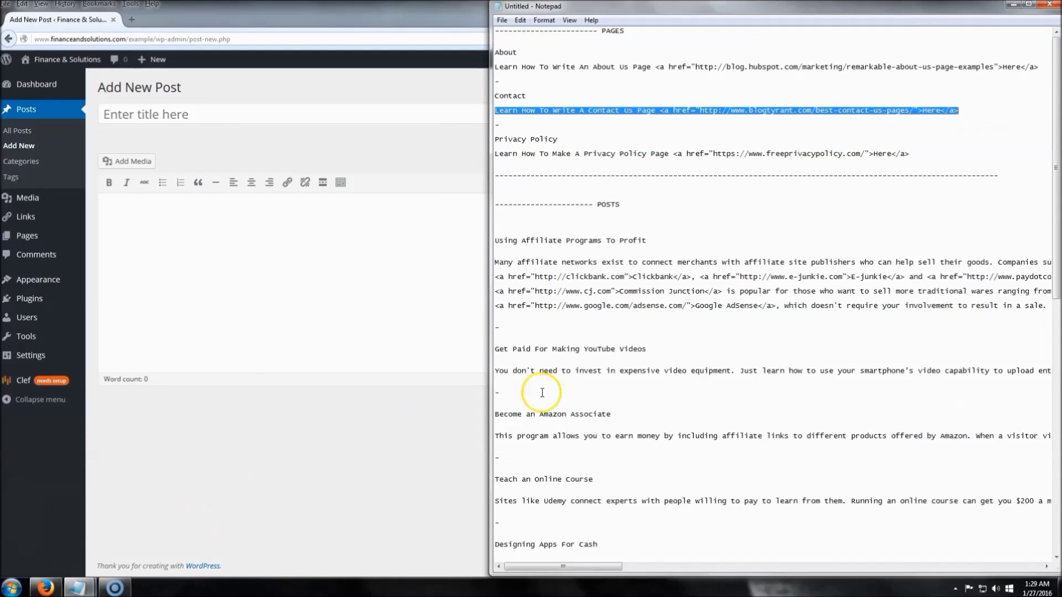
pyautogui.click(655, 337)
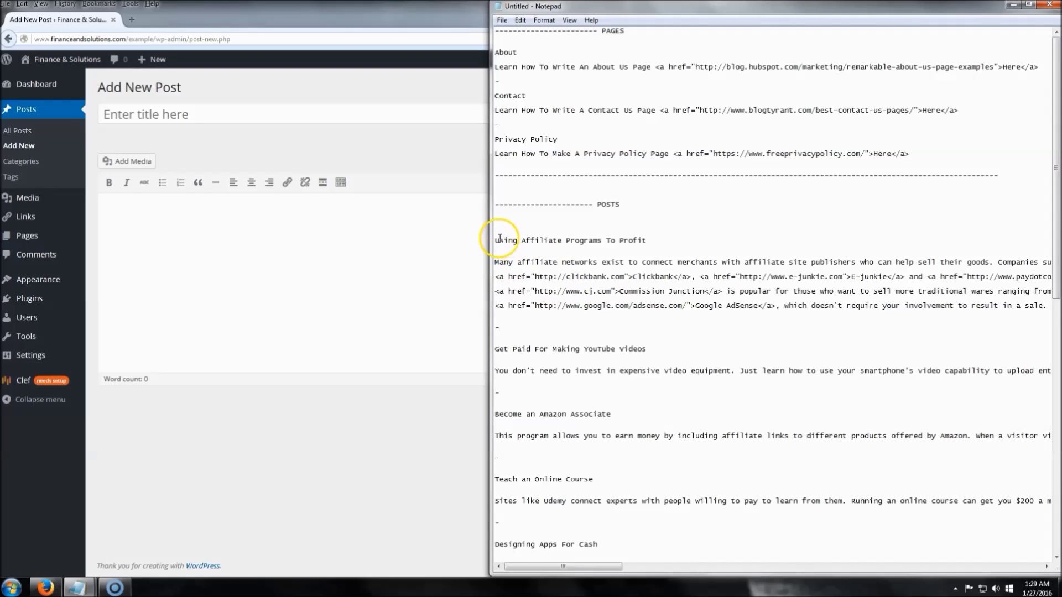
pyautogui.moveTo(497, 239); pyautogui.dragTo(669, 241)
pyautogui.hotkey('ctrl', 'c')
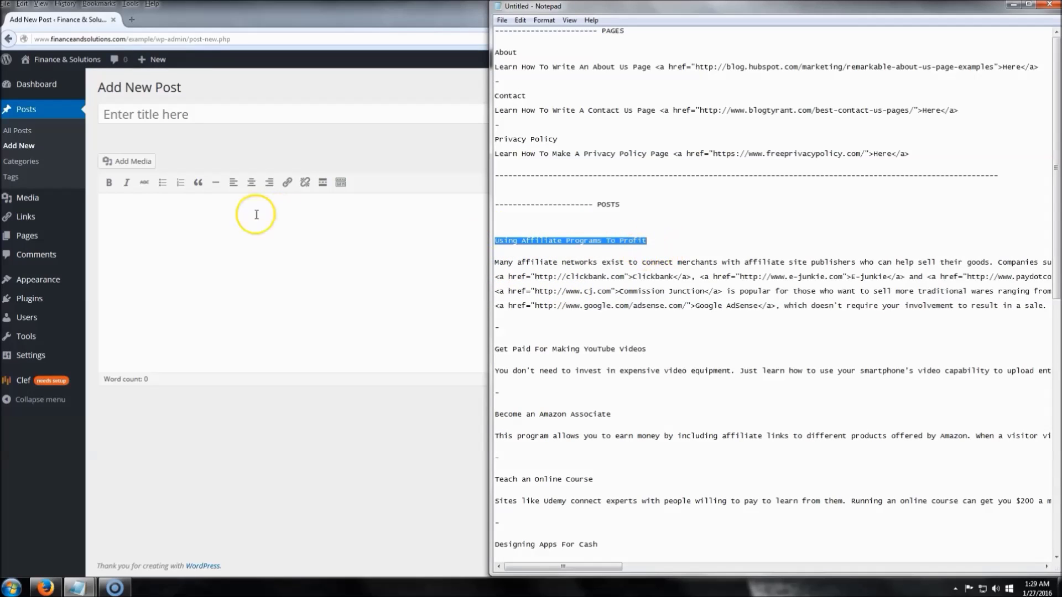
pyautogui.click(232, 113)
pyautogui.hotkey('ctrl', 'v')
pyautogui.moveTo(113, 578)
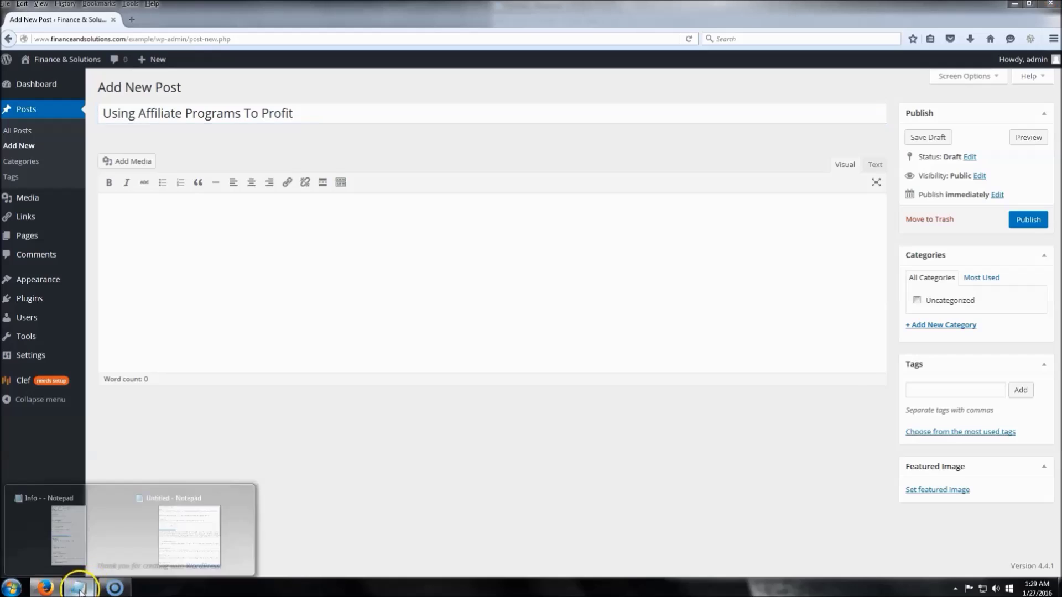
# Copy the affiliate networks article from the Notepad notes into the post body as HTML and return to the visual view.
pyautogui.click(189, 533)
pyautogui.click(512, 316)
pyautogui.moveTo(512, 316); pyautogui.dragTo(472, 266)
pyautogui.click(351, 278)
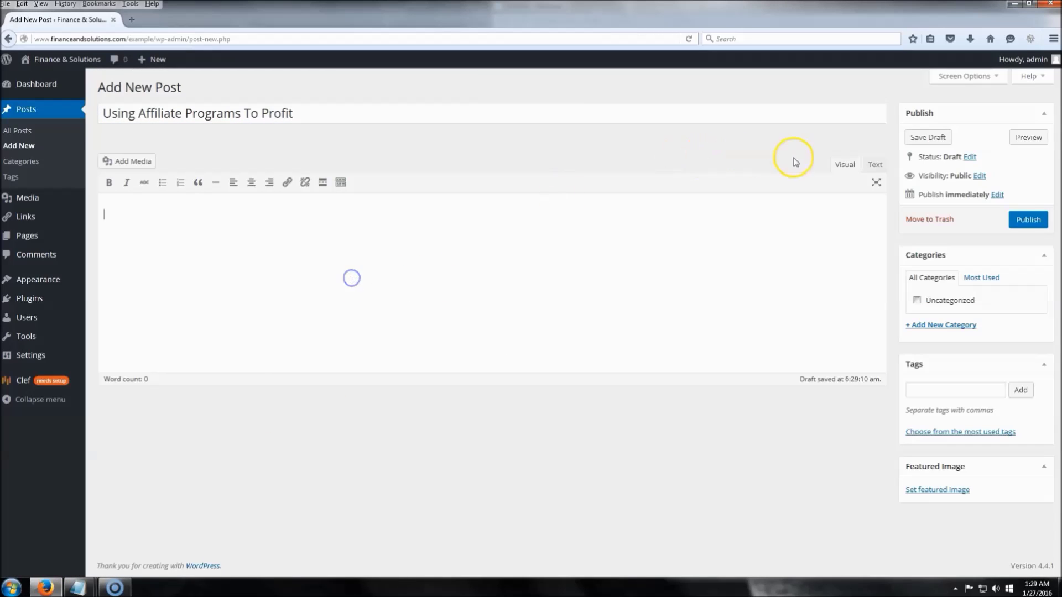
pyautogui.click(874, 164)
pyautogui.hotkey('ctrl', 'v')
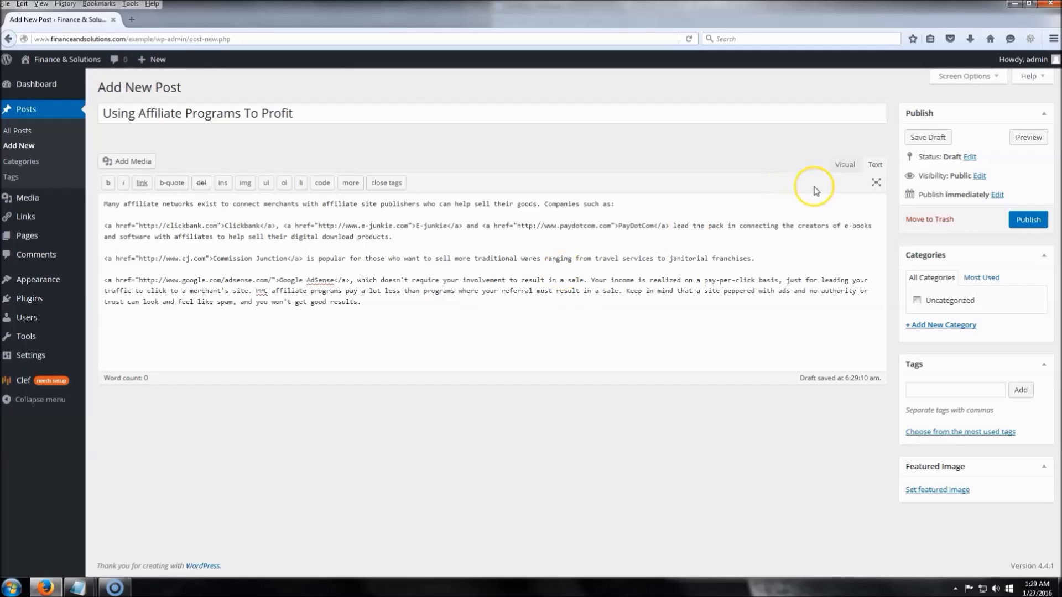
pyautogui.click(846, 164)
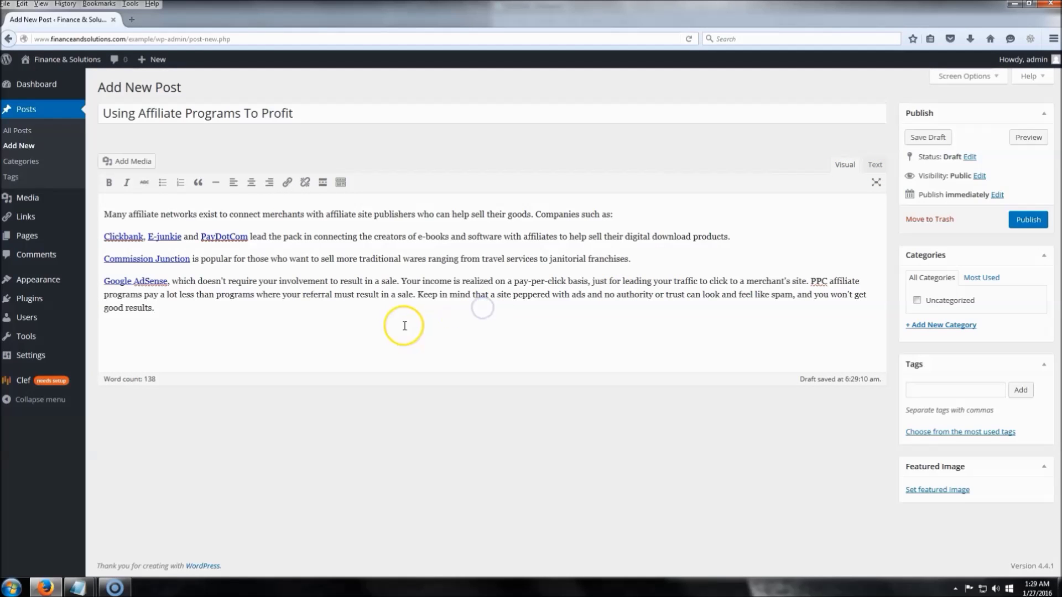
# Add a new category named "Make Money Online" to the post.
pyautogui.click(933, 331)
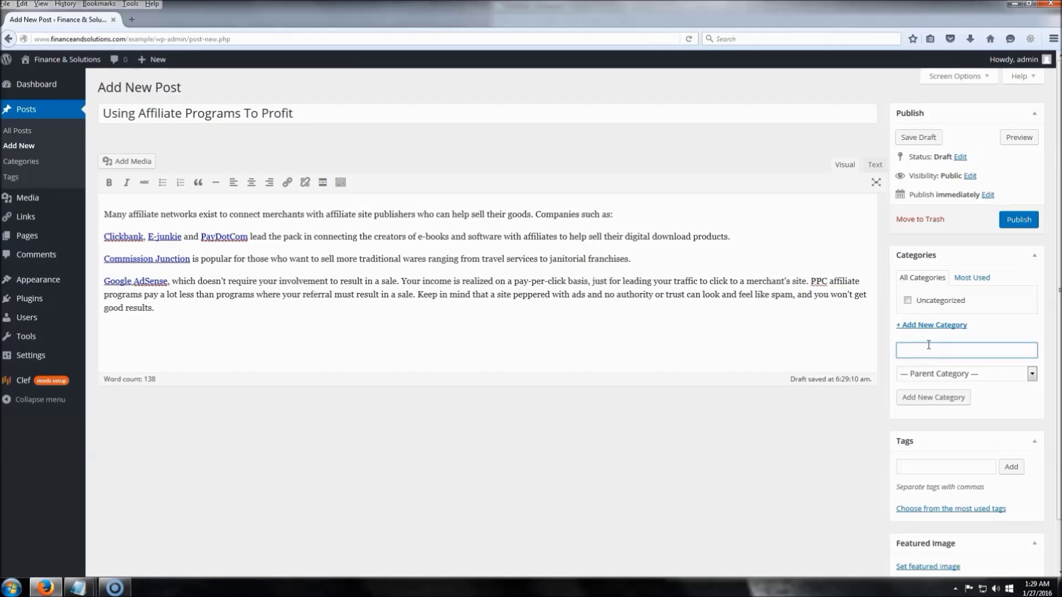
pyautogui.click(926, 347)
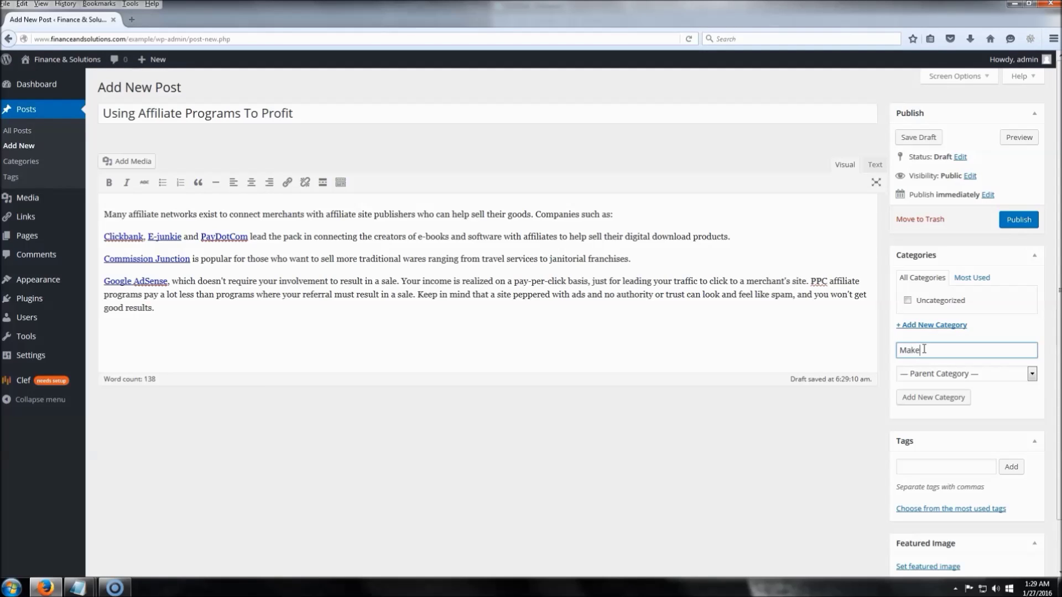
pyautogui.write('Online')
pyautogui.click(934, 397)
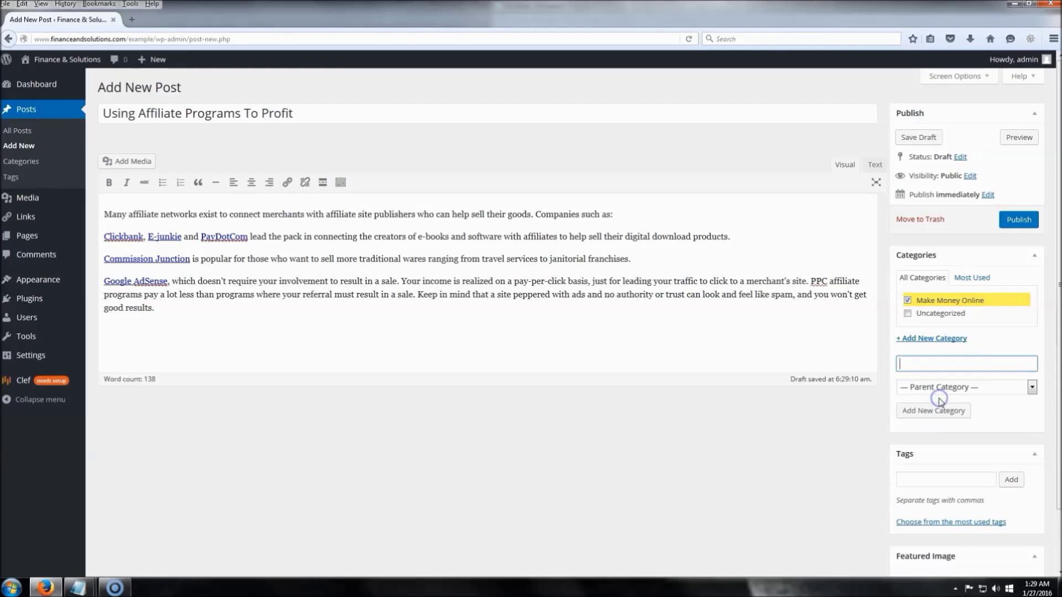
# Upload the "affiliate marketing" image from the Desktop and set it as the post's featured image.
pyautogui.scroll(-2, 702, 380)
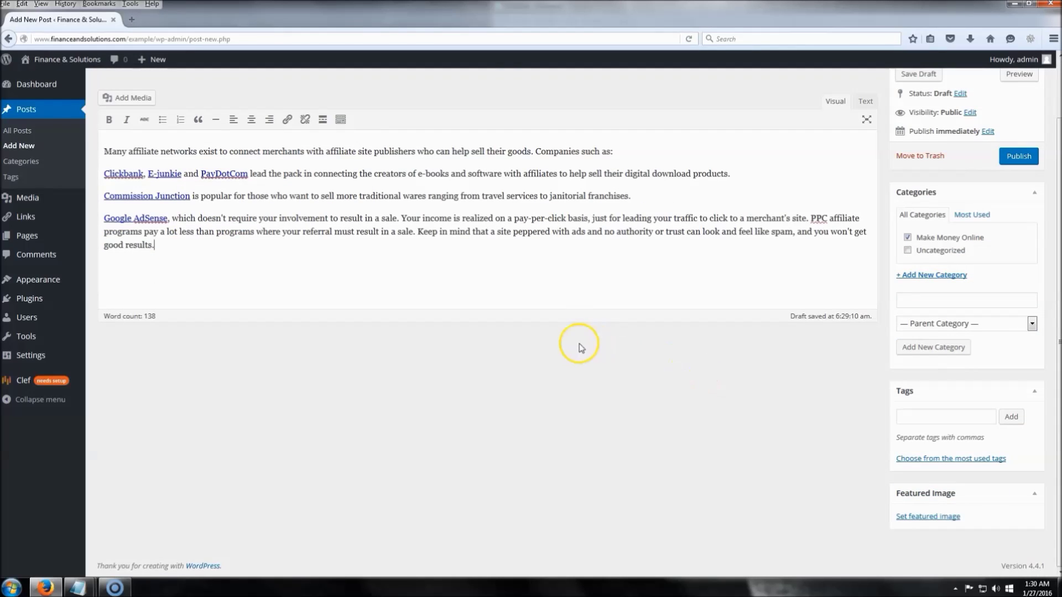
pyautogui.click(939, 519)
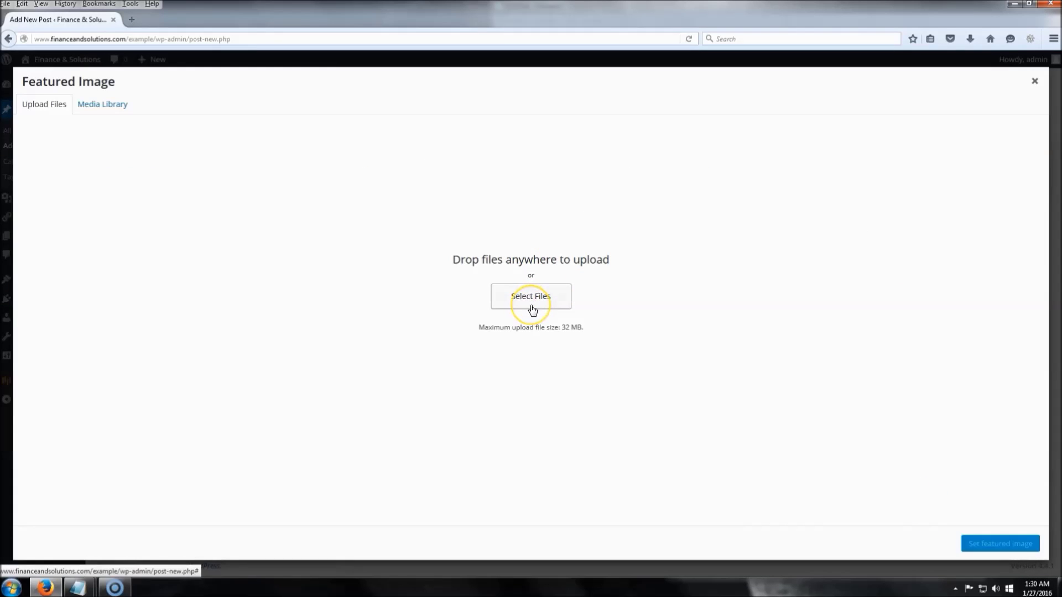
pyautogui.click(535, 307)
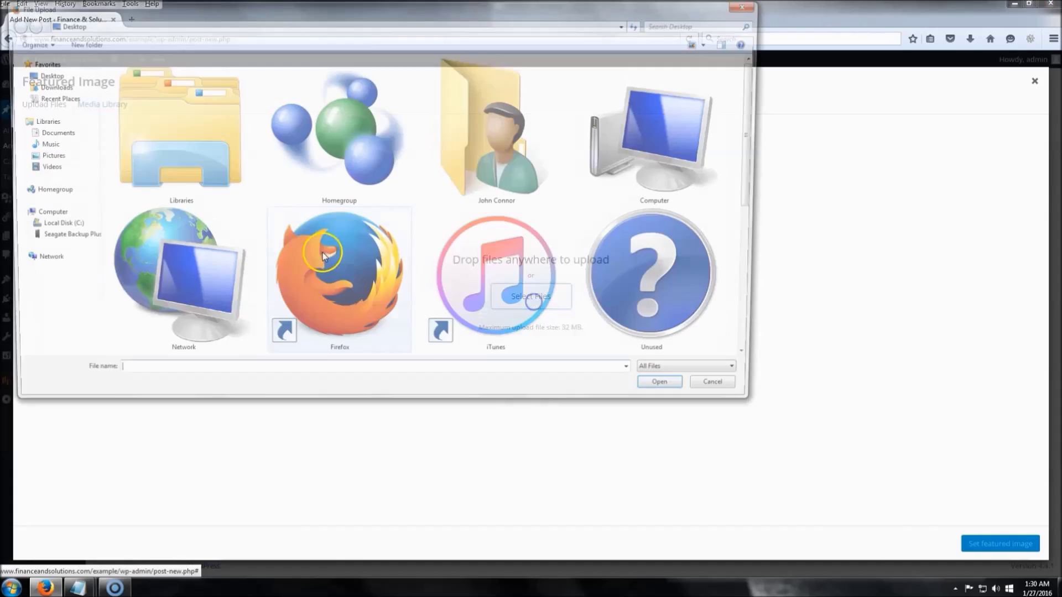
pyautogui.click(353, 281)
pyautogui.scroll(-5, 354, 285)
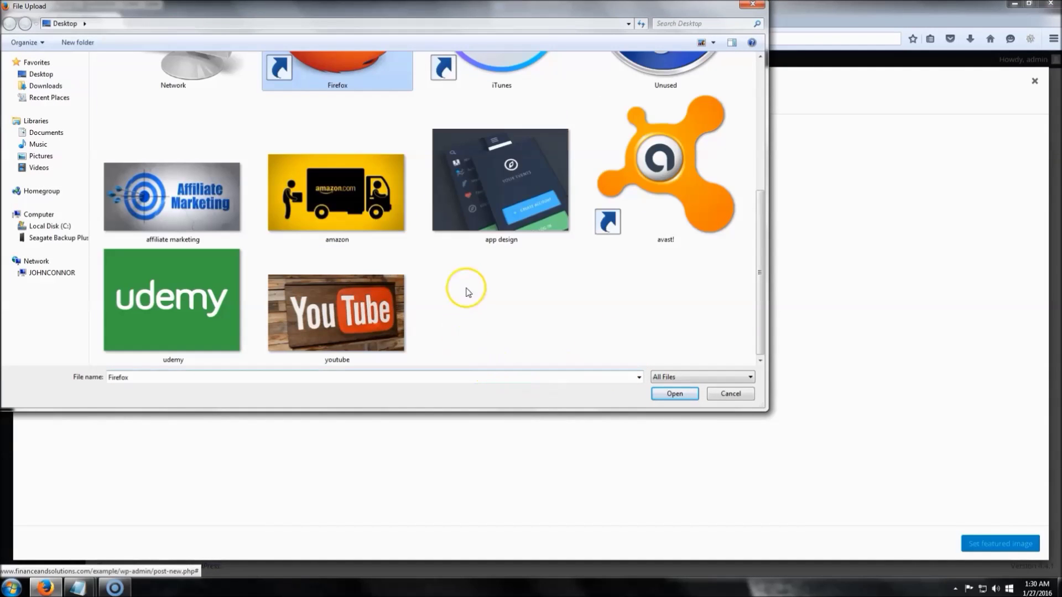
pyautogui.click(177, 211)
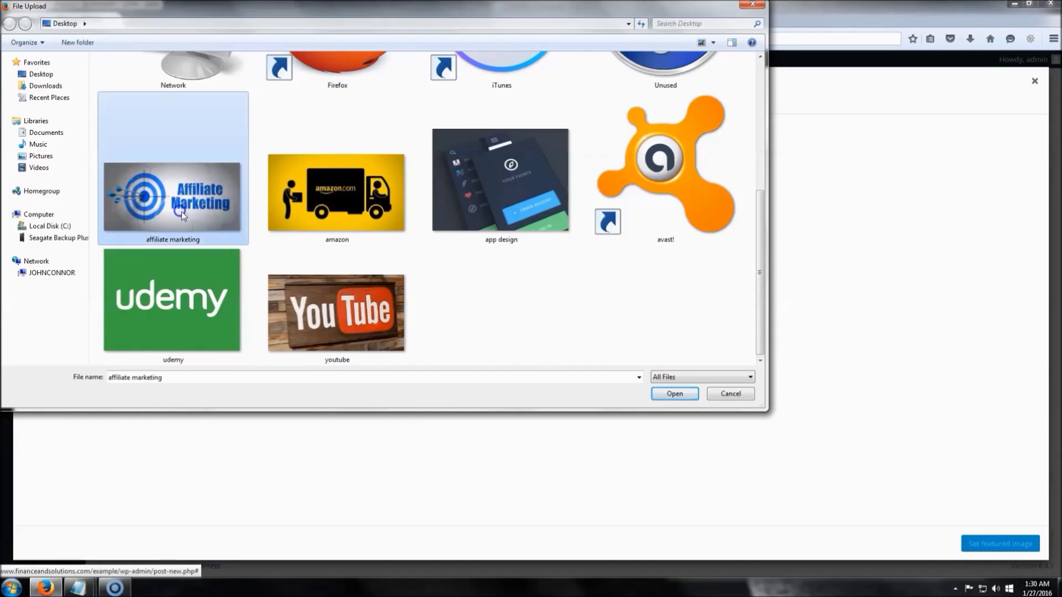
pyautogui.click(669, 393)
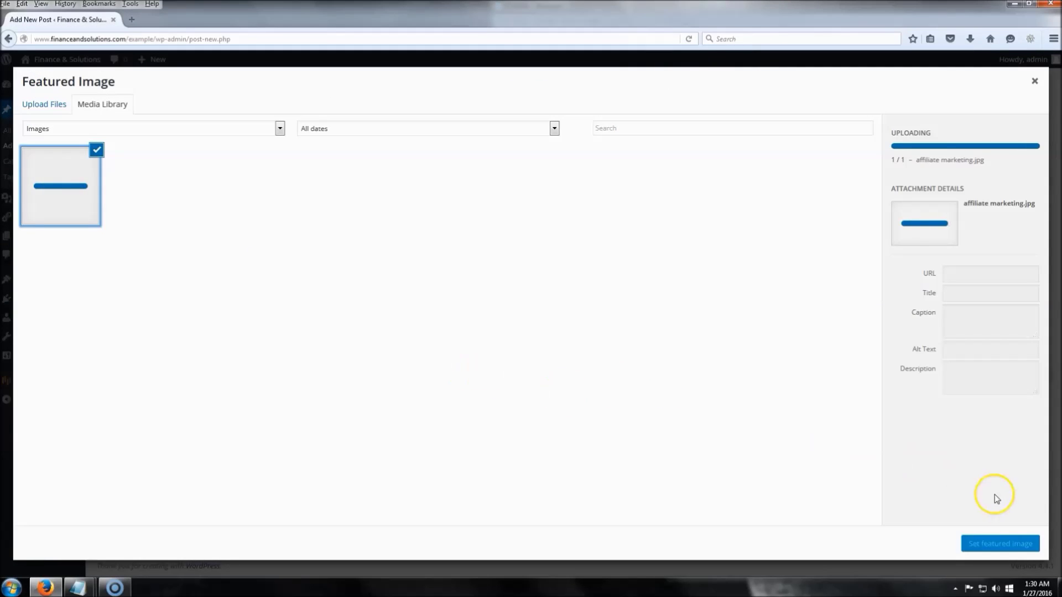
pyautogui.click(993, 545)
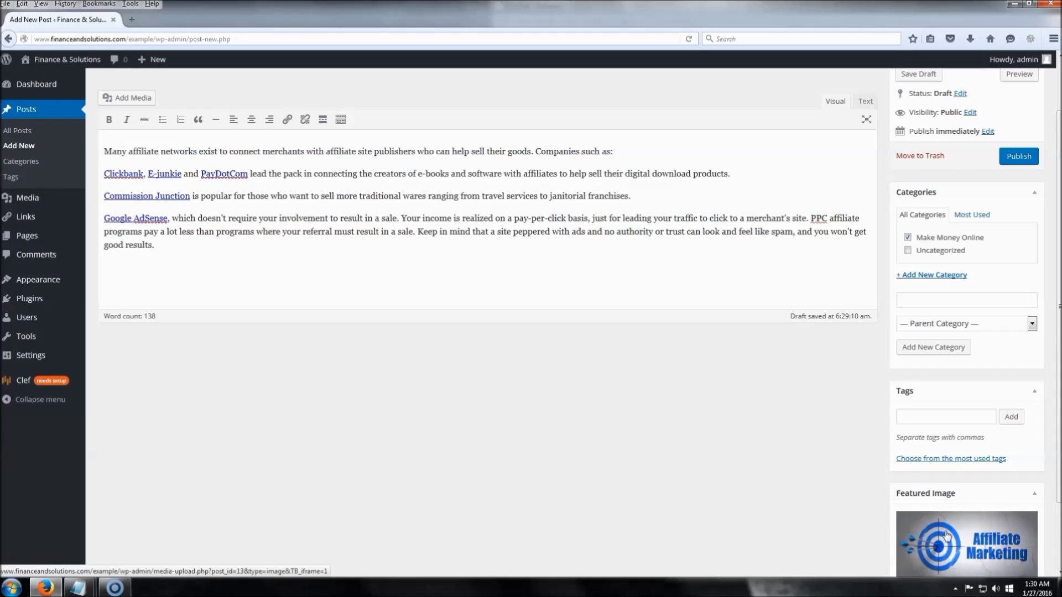
# Check the post's content and featured image, and publish the post.
pyautogui.scroll(2, 664, 450)
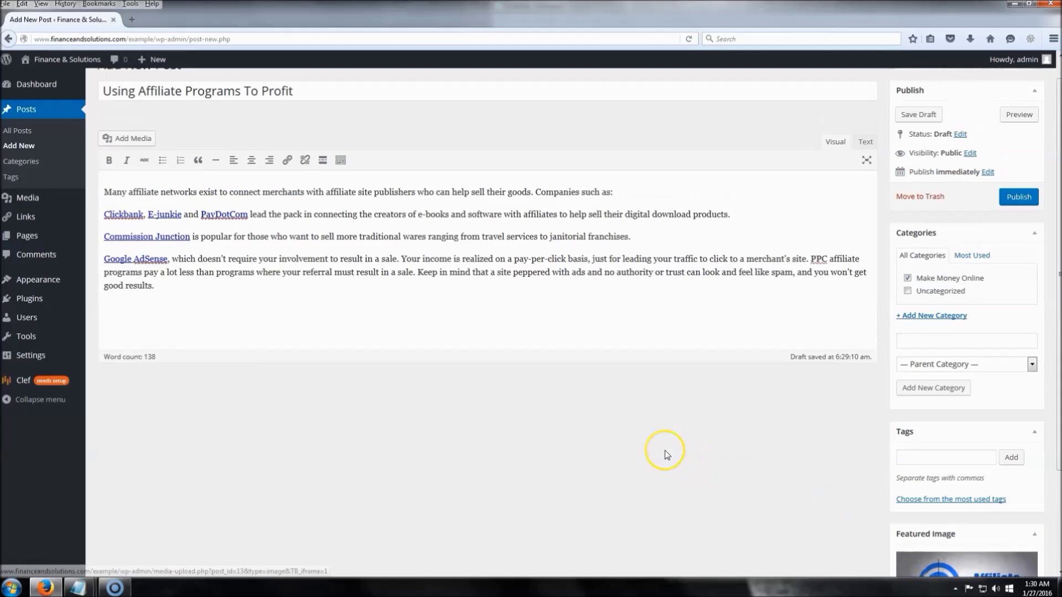
pyautogui.scroll(-3, 587, 423)
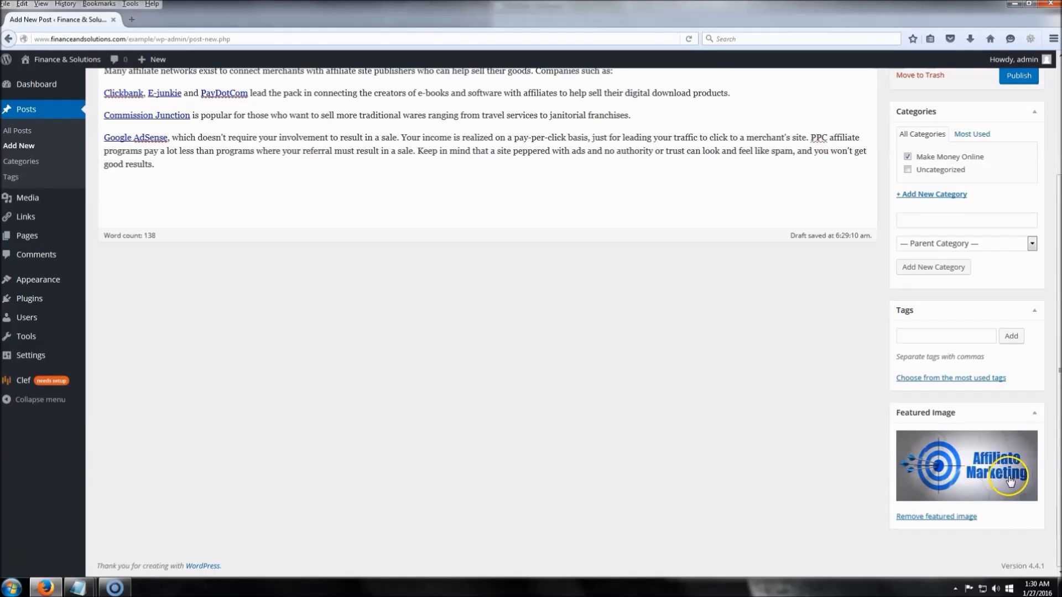
pyautogui.scroll(3, 702, 383)
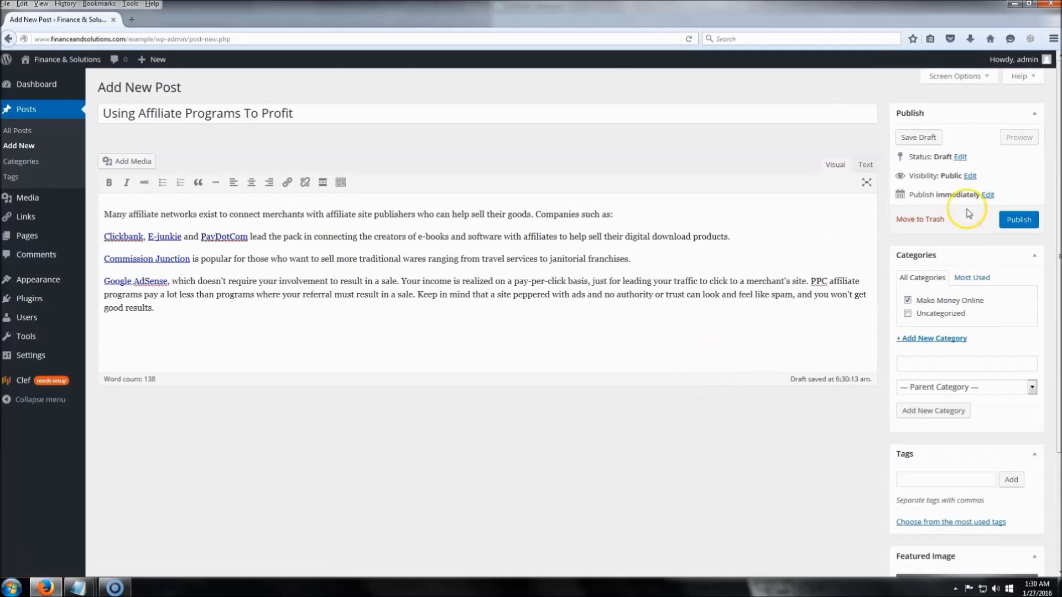
pyautogui.click(1019, 220)
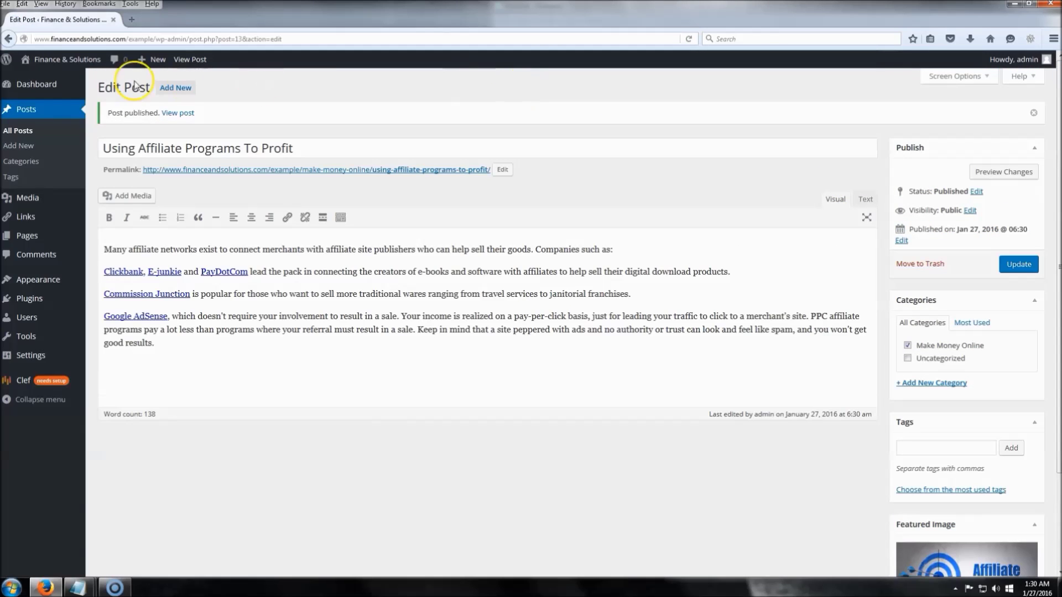
# Open the live Finance & Solutions site in a new browser tab to view the published post.
pyautogui.rightClick(65, 58)
pyautogui.click(114, 66)
pyautogui.click(173, 20)
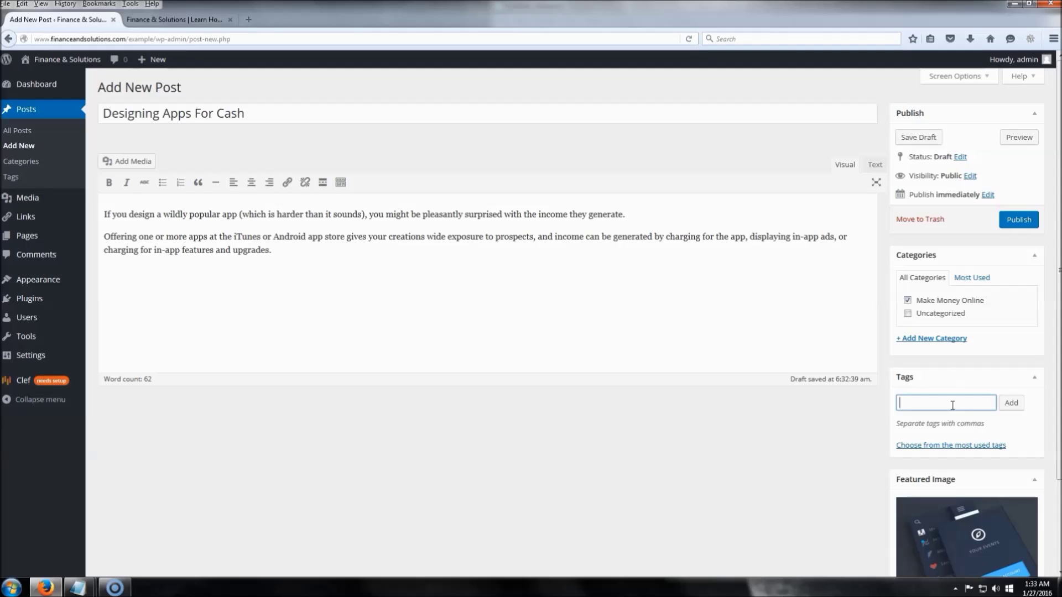
# Publish the "Designing Apps For Cash" post without adding any tags.
pyautogui.click(942, 411)
pyautogui.click(906, 409)
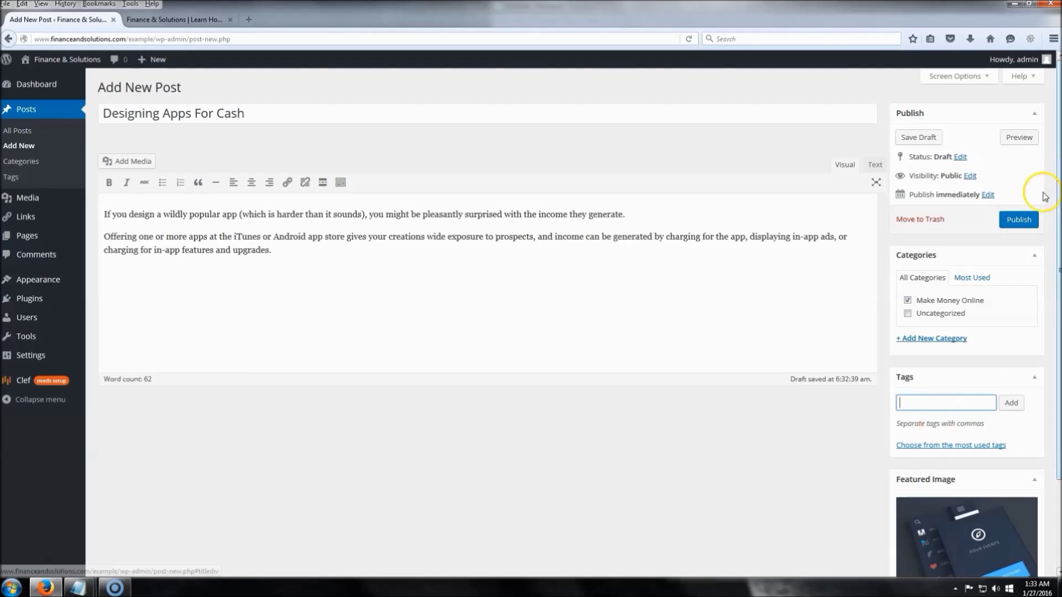
pyautogui.click(1020, 221)
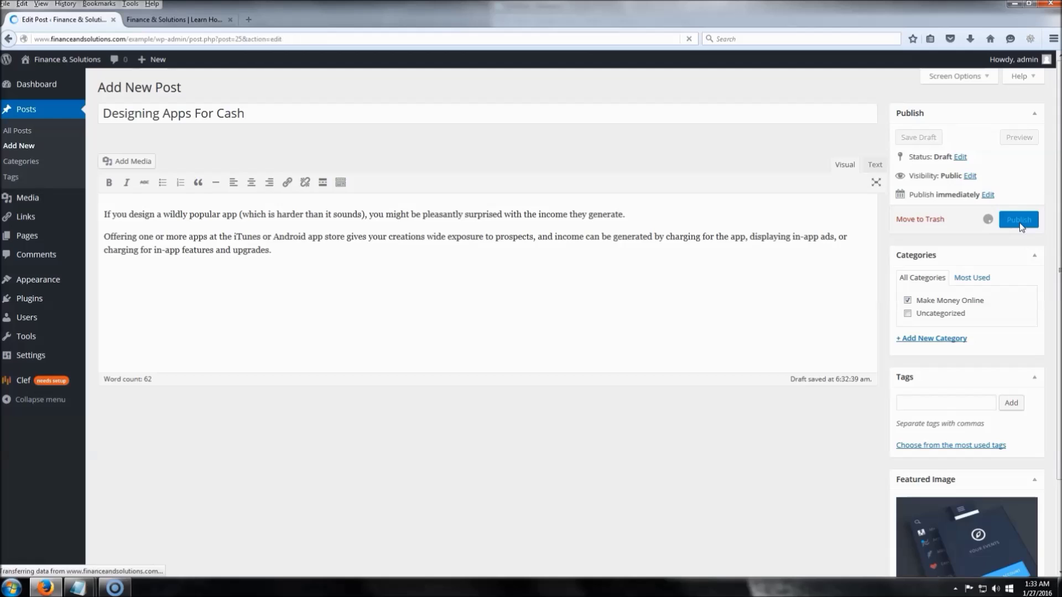
# Visit the live site's home page and review the list of published posts.
pyautogui.moveTo(68, 64)
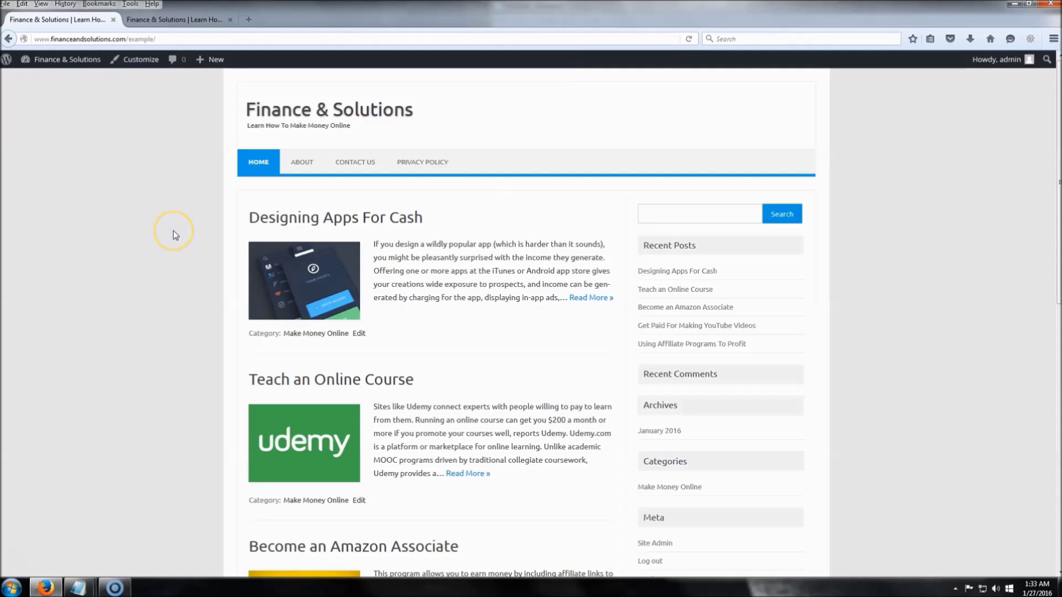
pyautogui.scroll(-10, 173, 231)
pyautogui.scroll(5, 174, 231)
pyautogui.scroll(5, 173, 231)
# Open the theme customizer for the site and examine its Logo and background color settings.
pyautogui.click(140, 59)
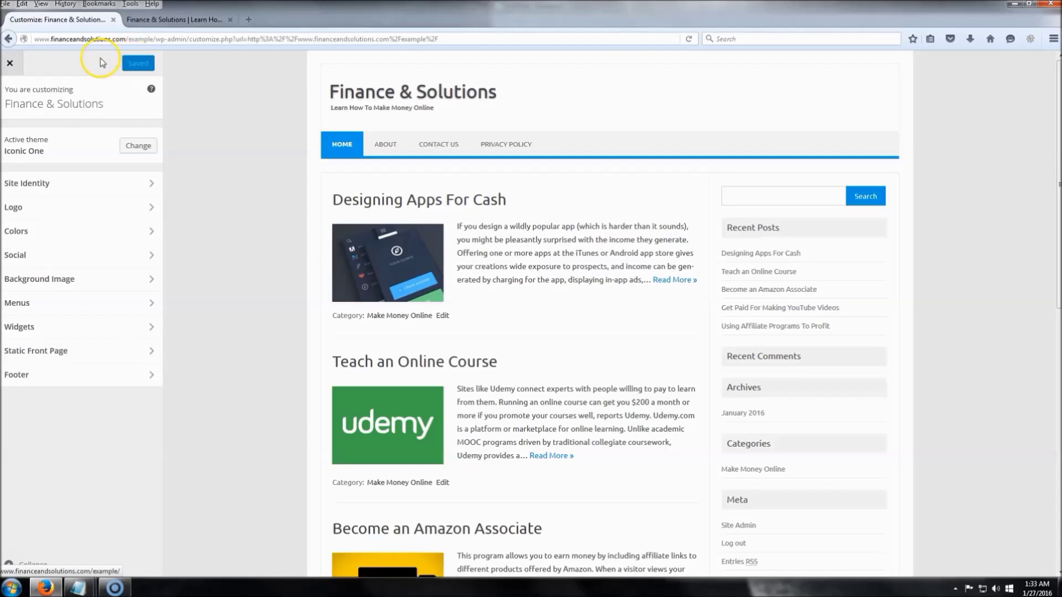
pyautogui.click(81, 213)
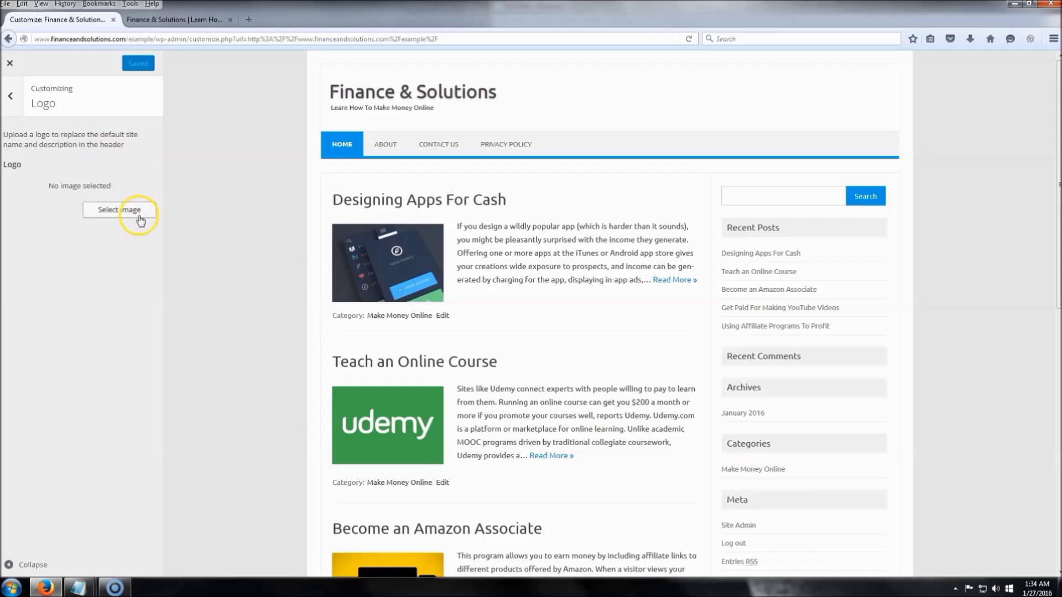
pyautogui.click(13, 98)
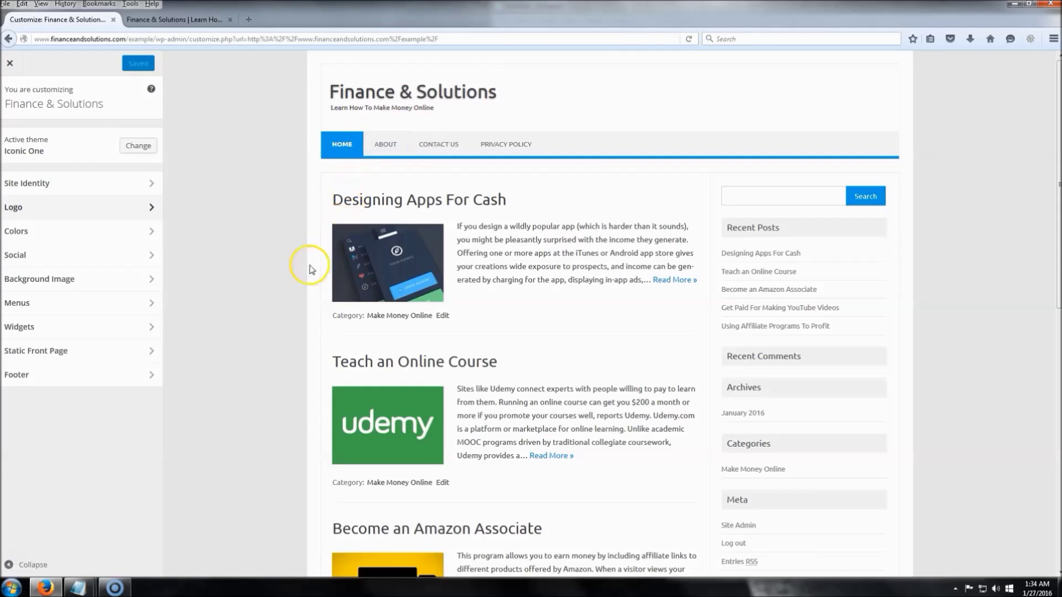
pyautogui.click(80, 231)
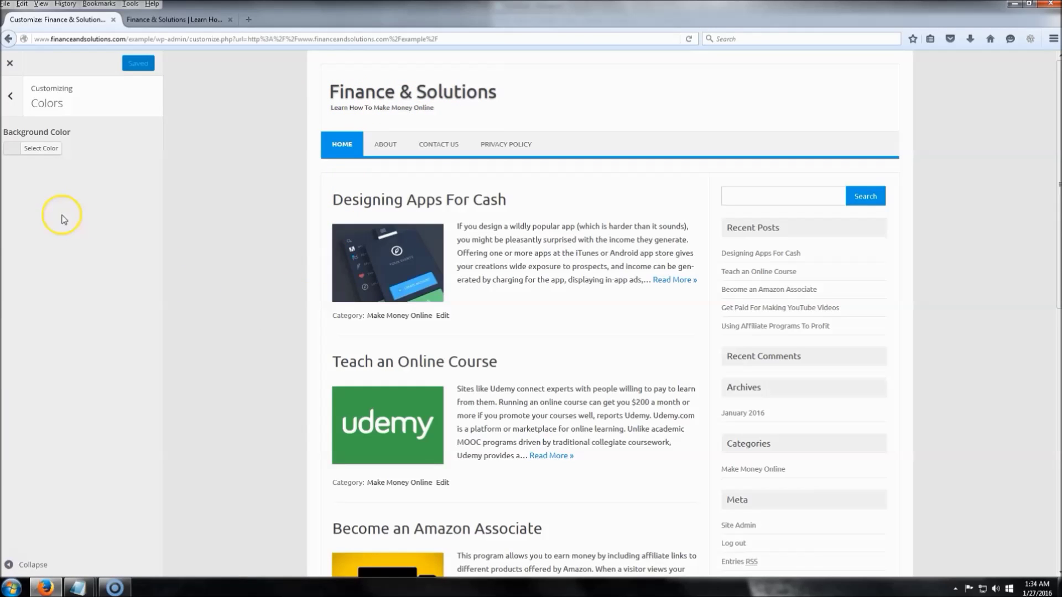
pyautogui.click(29, 149)
pyautogui.click(11, 96)
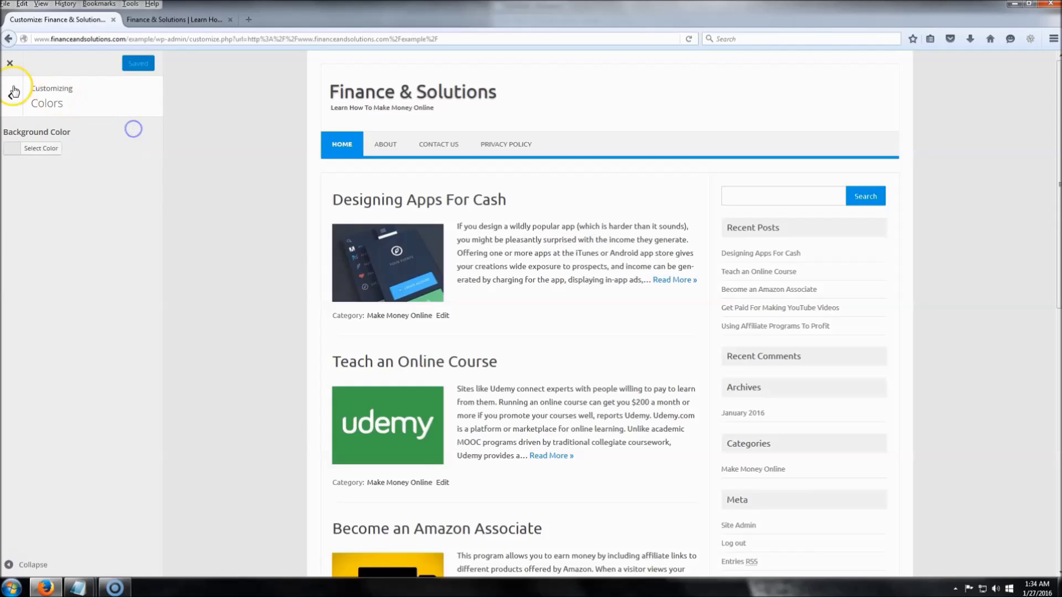
# Show the social buttons in the site header and check the Twitter, Facebook, Google Plus and RSS URL fields.
pyautogui.click(47, 255)
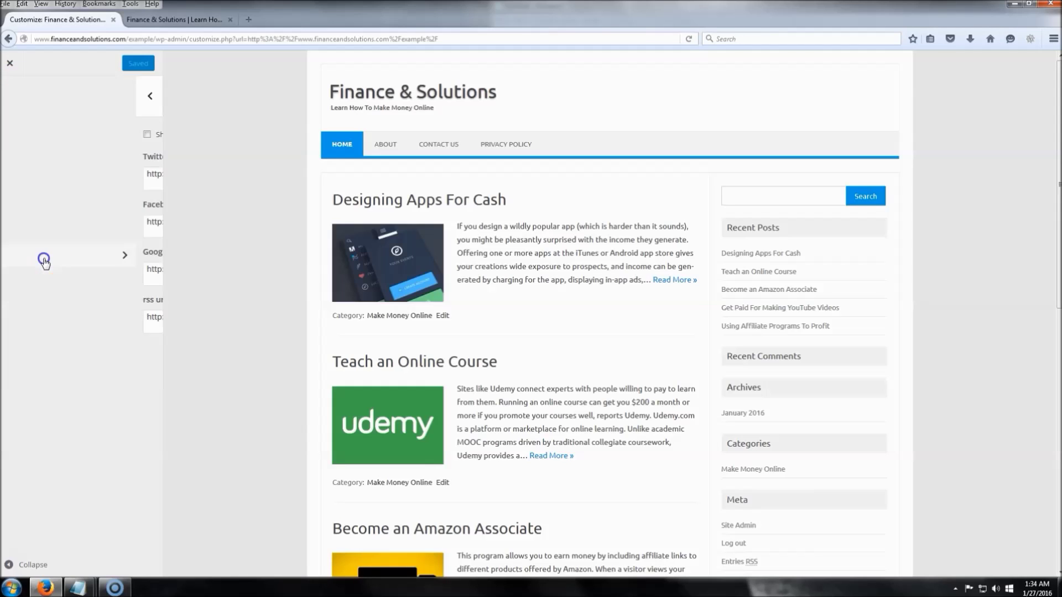
pyautogui.click(54, 135)
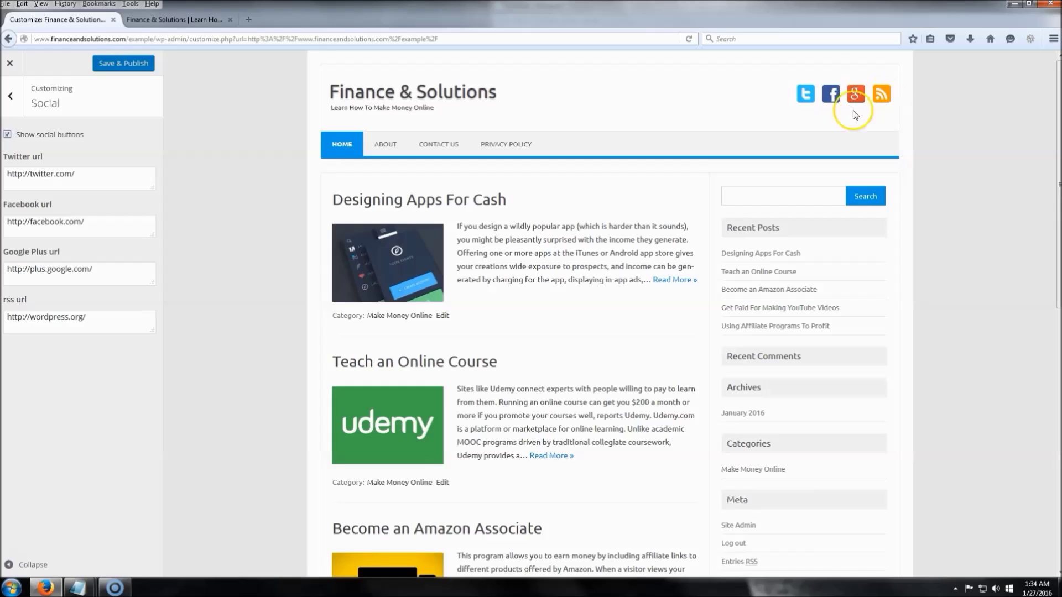
pyautogui.click(107, 173)
pyautogui.click(113, 320)
pyautogui.click(97, 174)
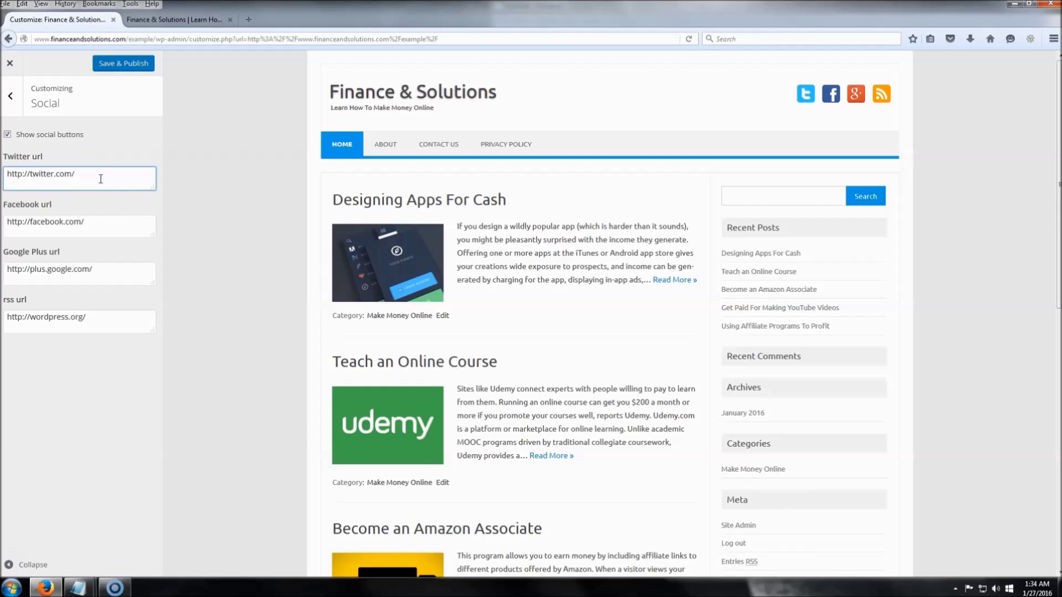
pyautogui.click(101, 227)
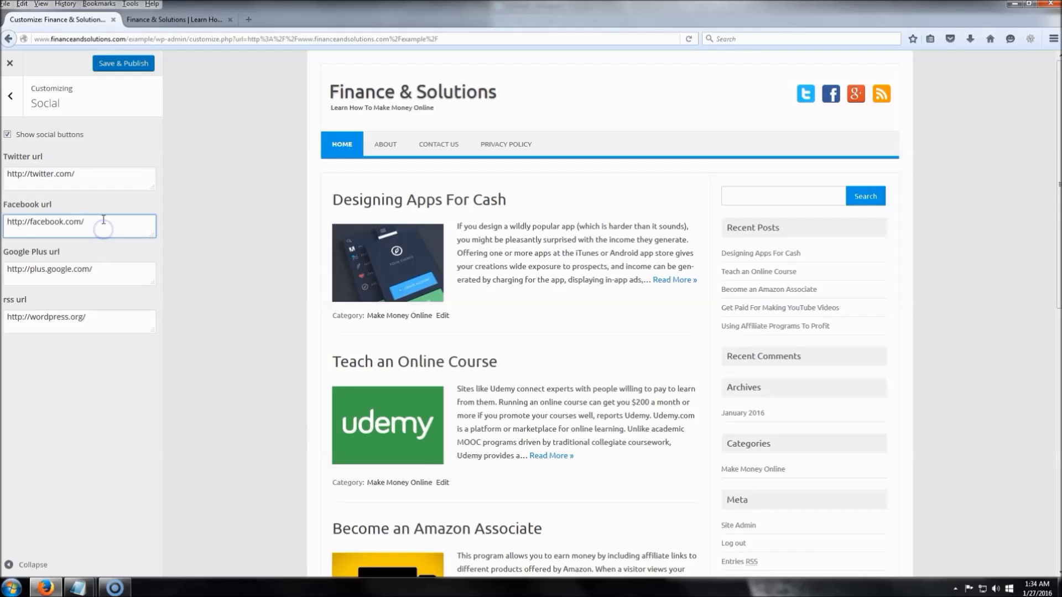
pyautogui.press('Tab')
pyautogui.click(124, 323)
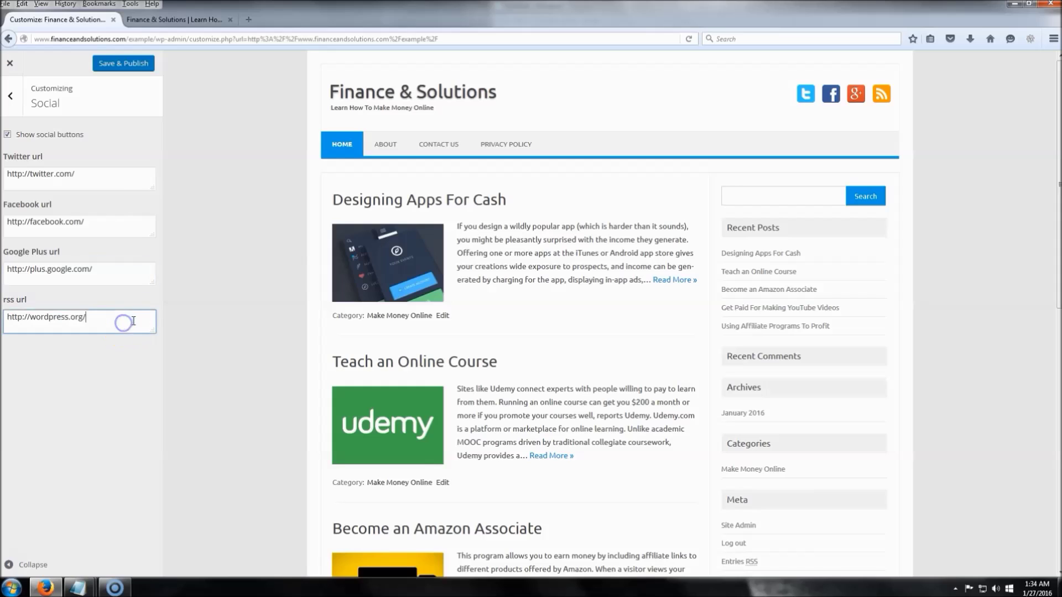
pyautogui.click(13, 98)
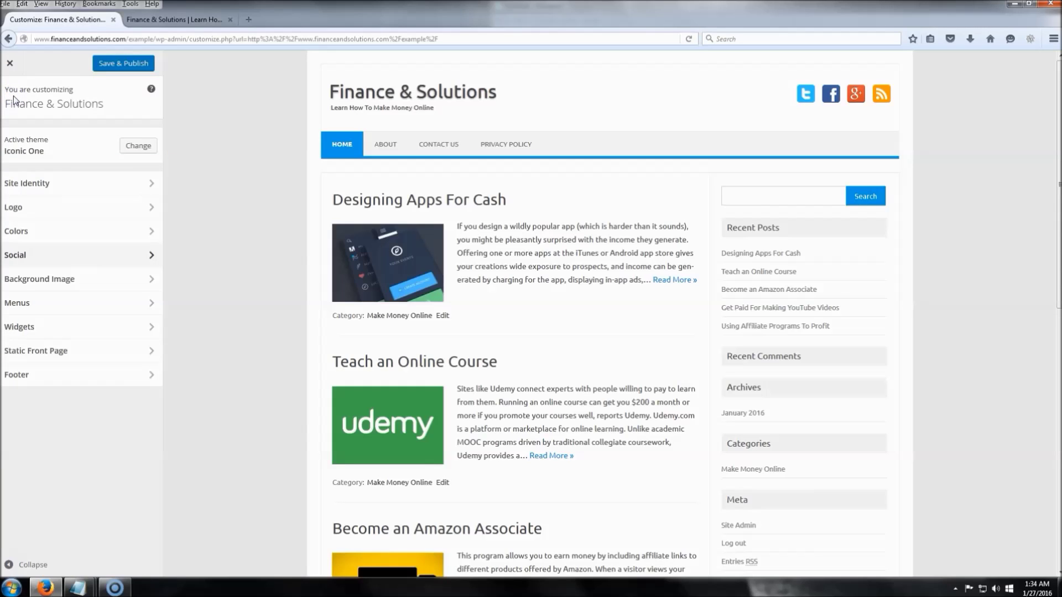
# Set the theme's footer copyright text to "Copyright 2016 Finance & Solutions".
pyautogui.click(76, 376)
pyautogui.click(107, 158)
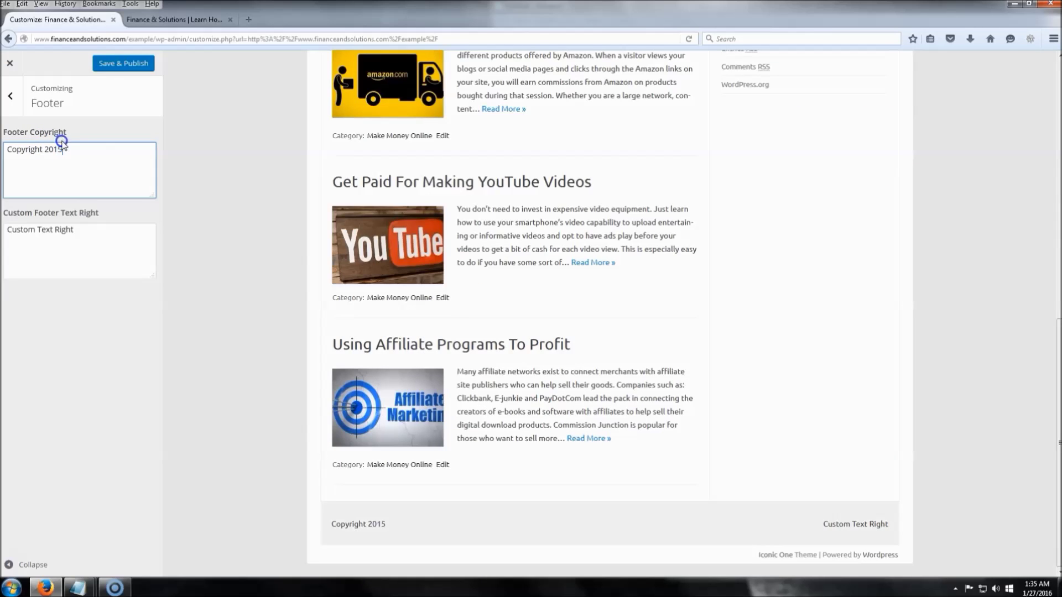
pyautogui.press('BackSpace')
pyautogui.write('6 Finance & Solustions')
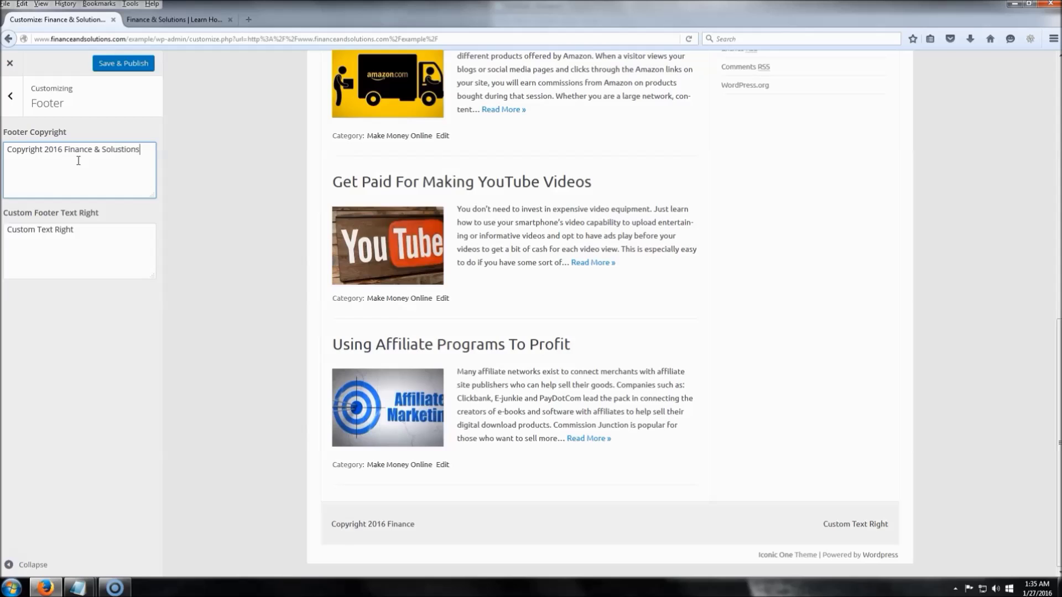
pyautogui.press('BackSpace')
pyautogui.press('BackSpace')
pyautogui.press('BackSpace')
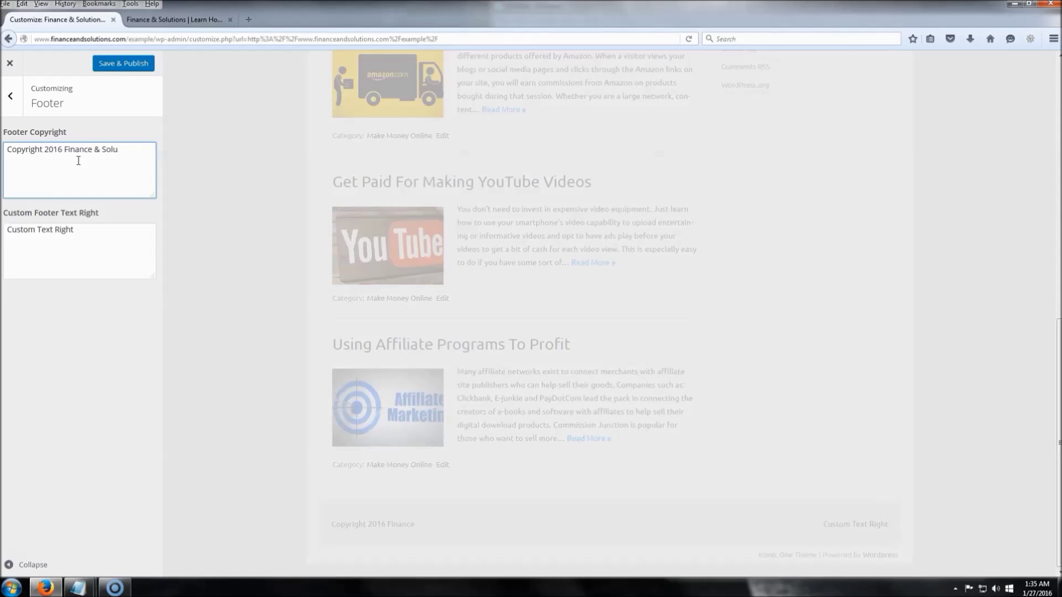
pyautogui.write('tions')
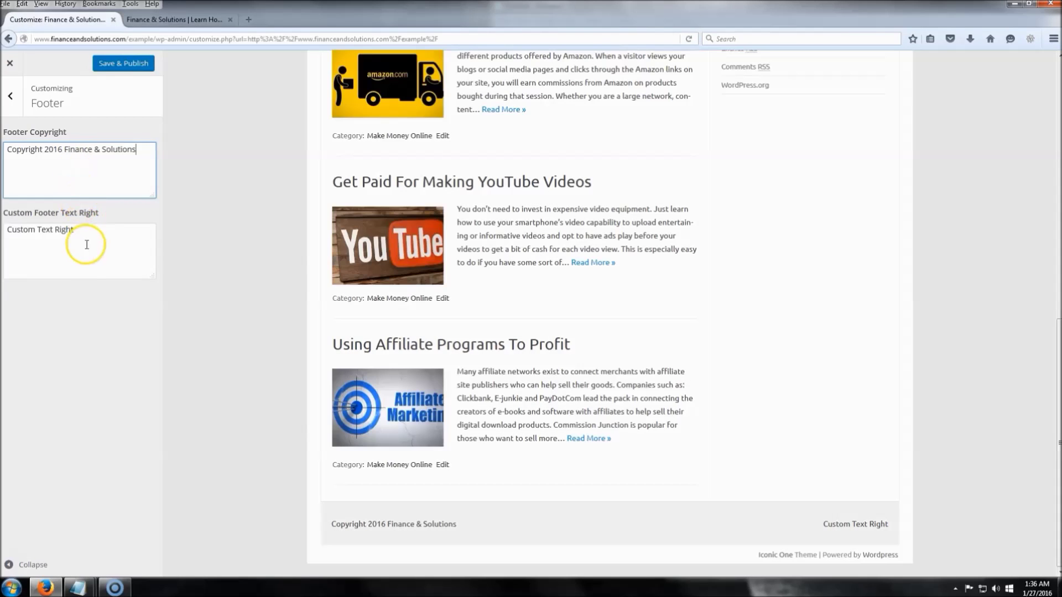
# Replace the custom footer text on the right with "Make Money Online".
pyautogui.click(87, 245)
pyautogui.hotkey('ctrl', 'a')
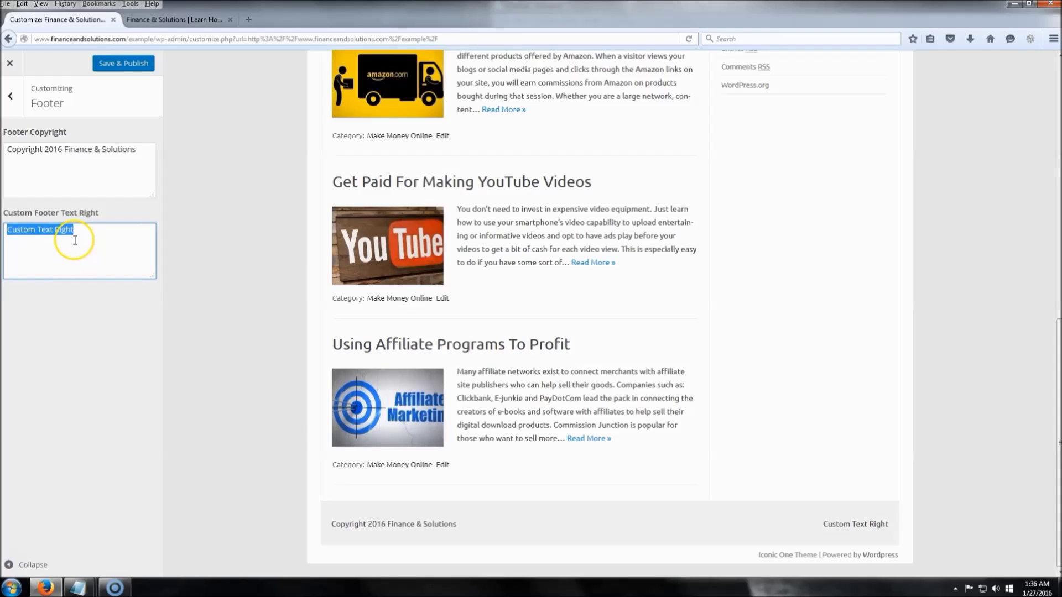
pyautogui.press('BackSpace')
pyautogui.write('Make M')
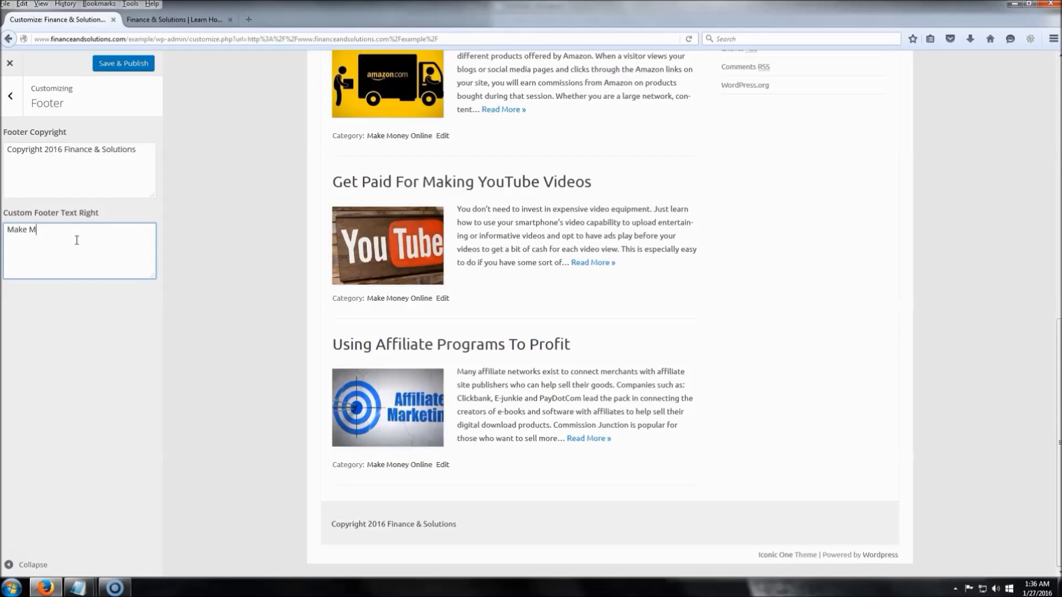
pyautogui.write('oney Online')
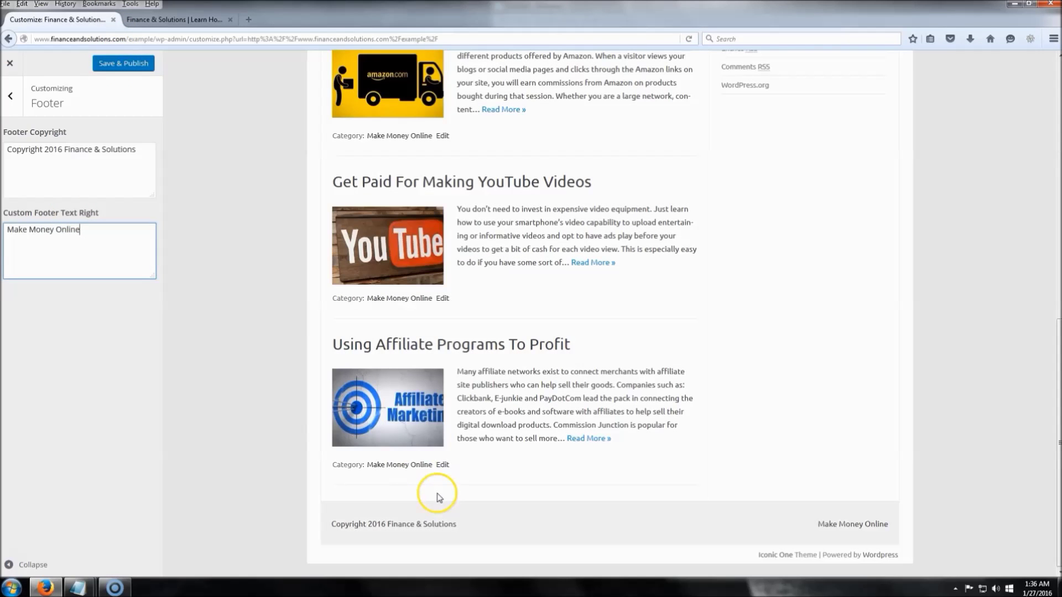
# Save and publish the theme customizations, then return to the site's admin dashboard.
pyautogui.click(154, 66)
pyautogui.click(10, 96)
pyautogui.click(10, 63)
pyautogui.moveTo(60, 67)
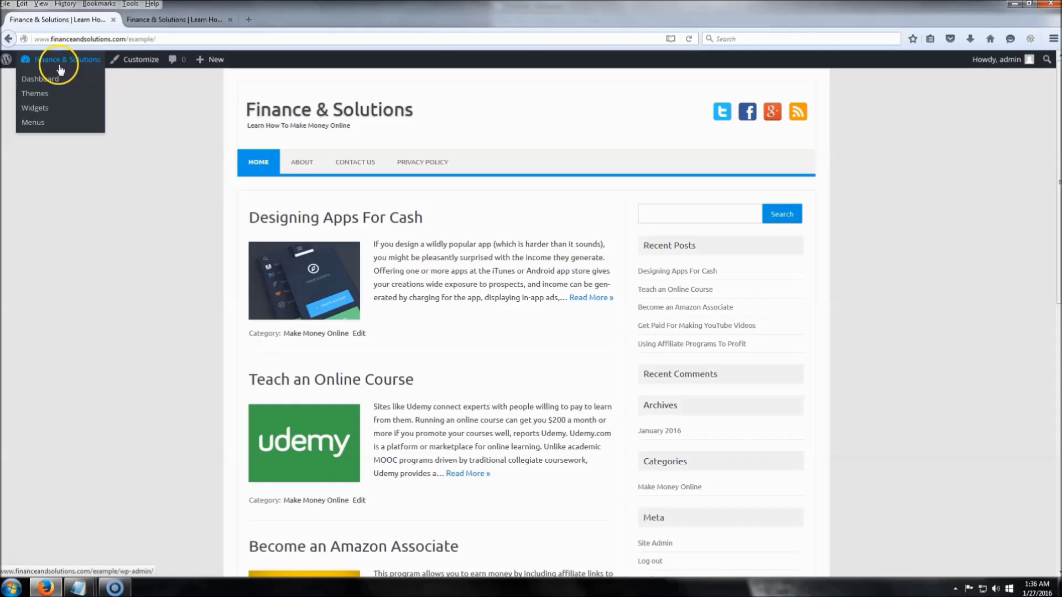
pyautogui.click(65, 66)
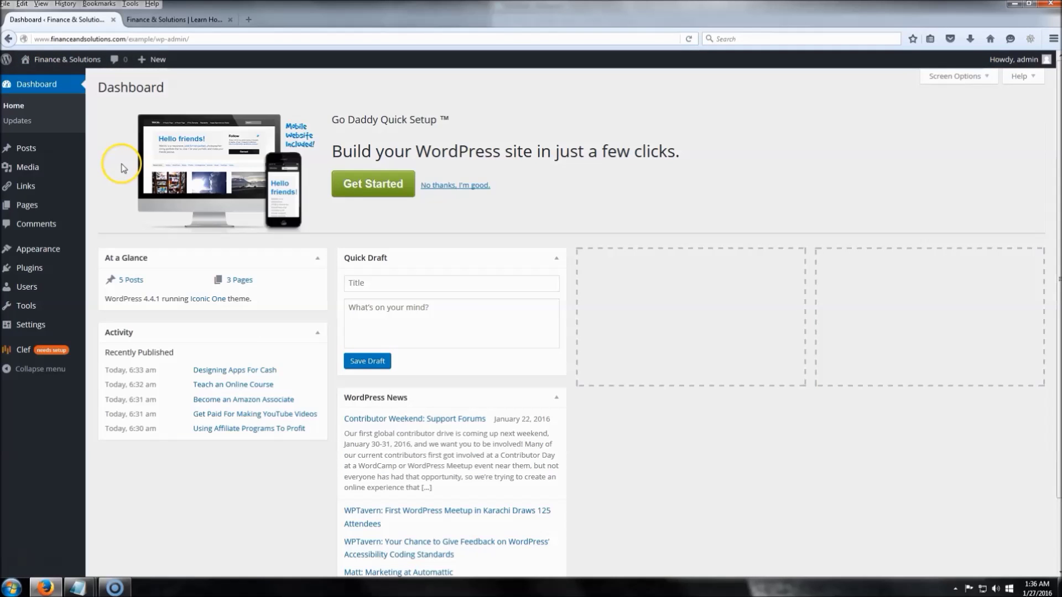
# Open the Widgets settings and compare the Main Sidebar widgets with the sidebar on the live site.
pyautogui.moveTo(52, 245)
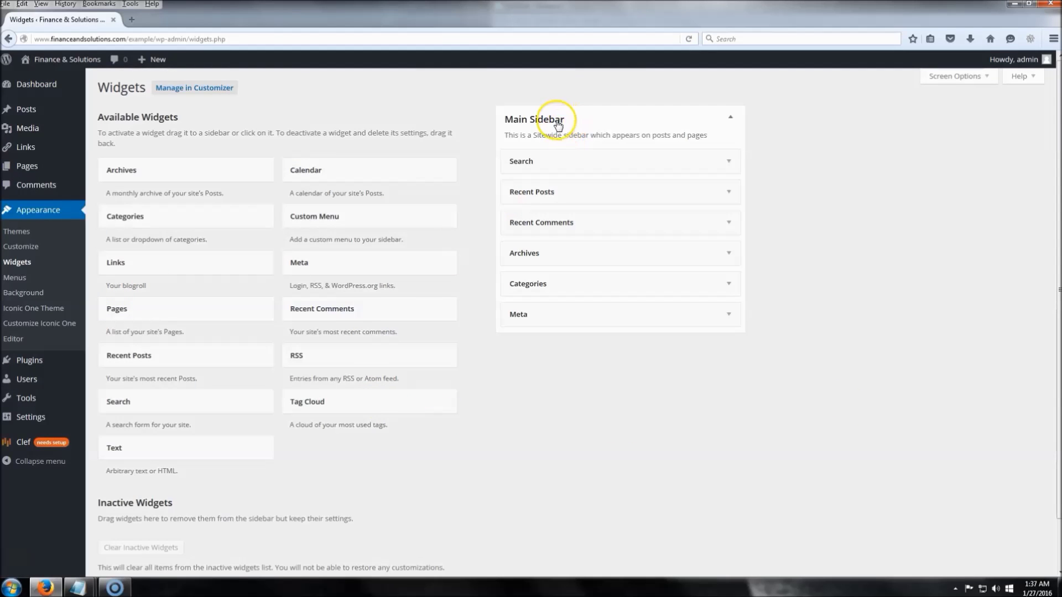
pyautogui.middleClick(31, 62)
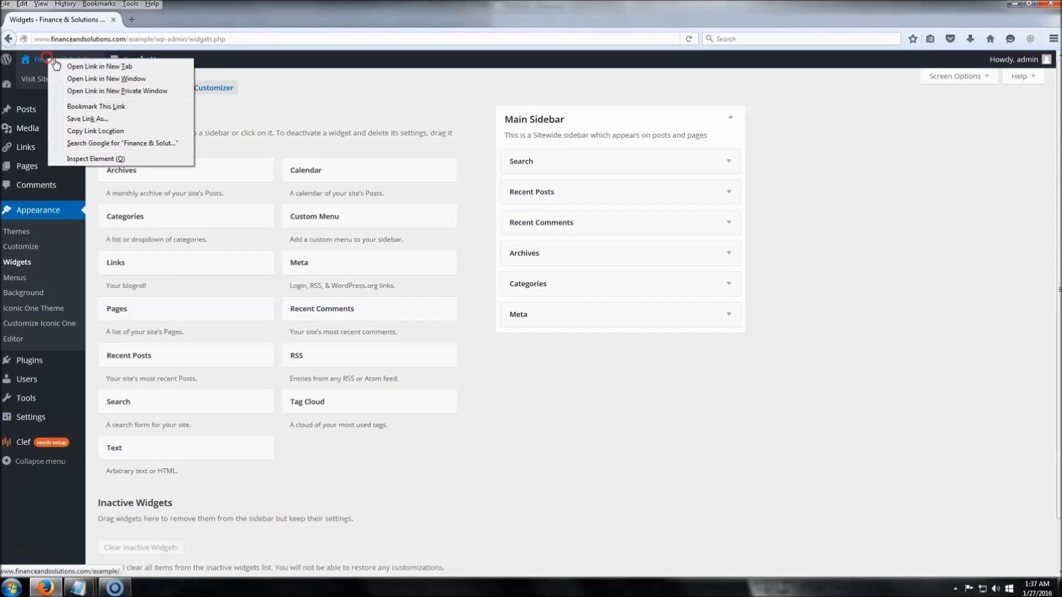
pyautogui.click(168, 20)
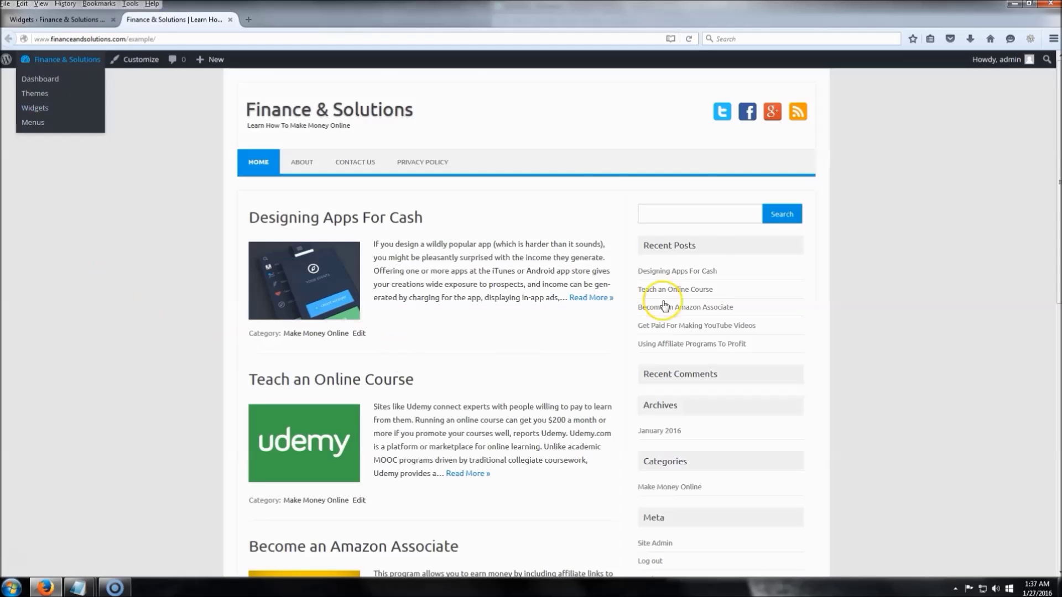
pyautogui.click(92, 20)
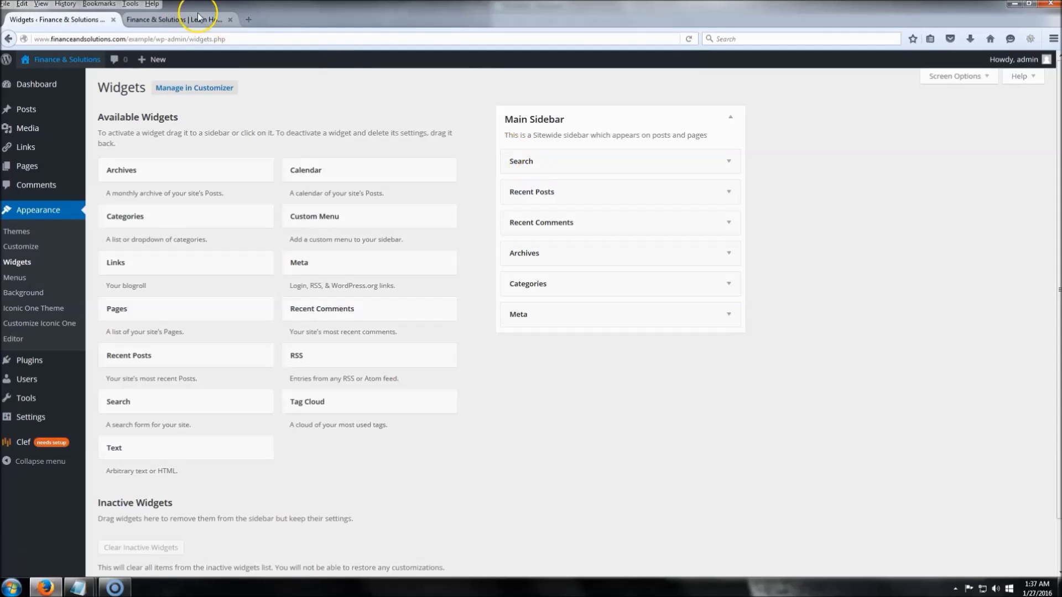
pyautogui.click(177, 20)
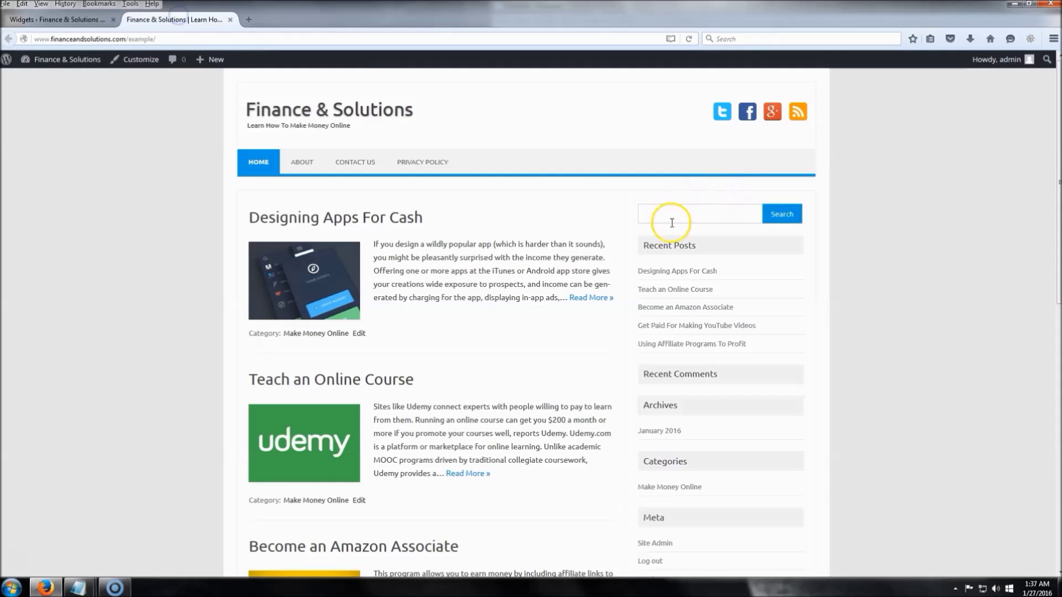
pyautogui.click(72, 20)
pyautogui.click(180, 20)
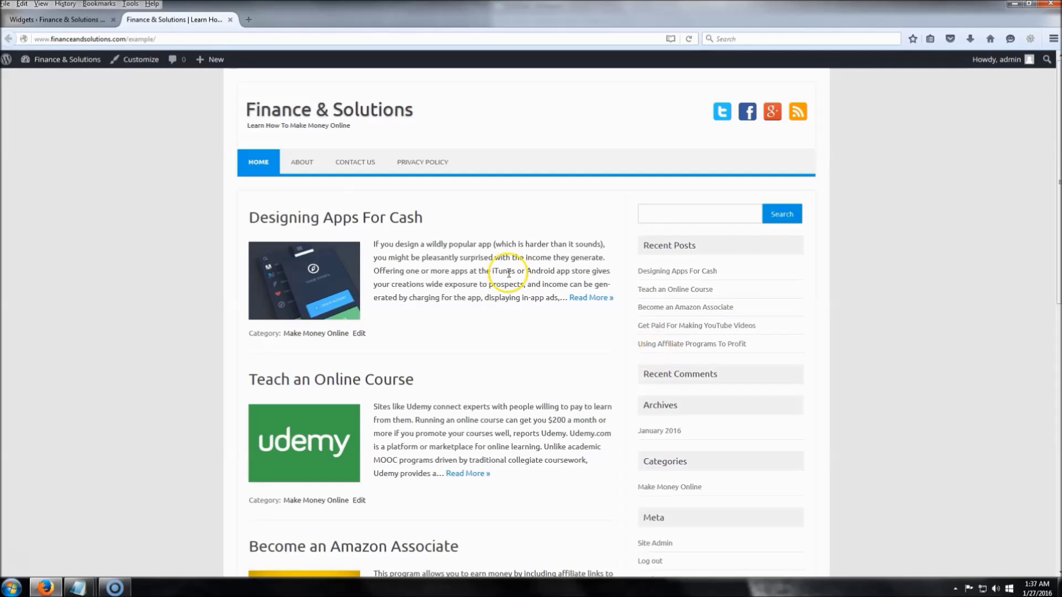
pyautogui.click(80, 20)
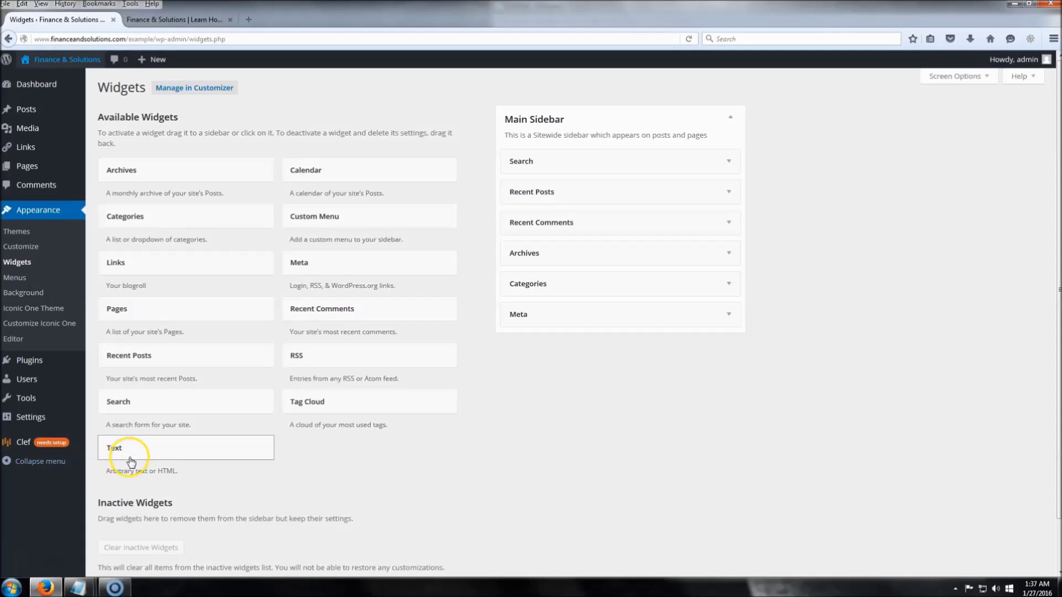
# Add a Text widget to the Main Sidebar between Search and Recent Posts, ready for entering its content.
pyautogui.moveTo(118, 453); pyautogui.dragTo(531, 195)
pyautogui.click(562, 385)
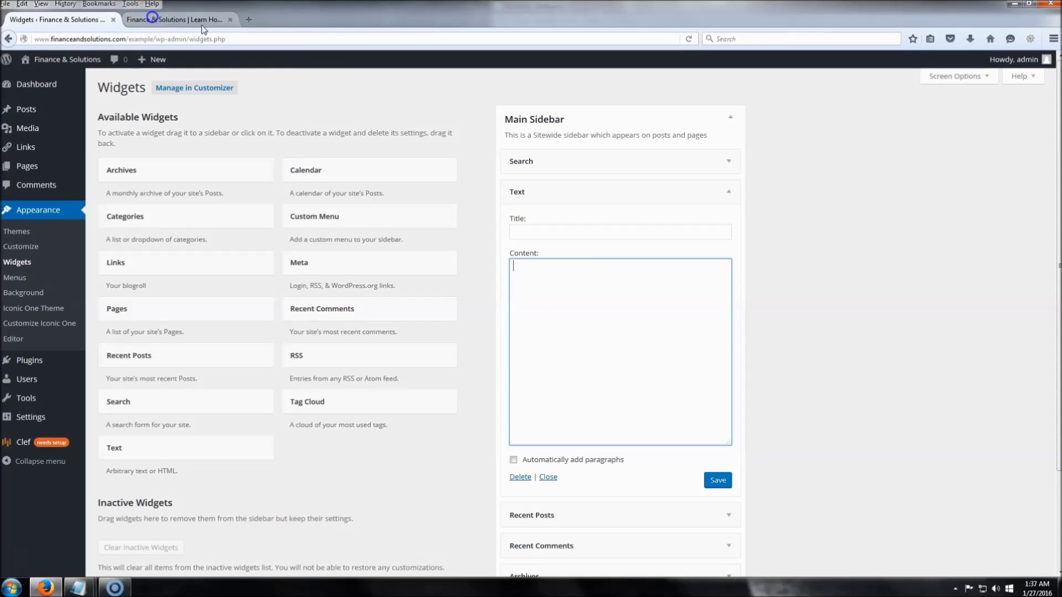
pyautogui.click(153, 18)
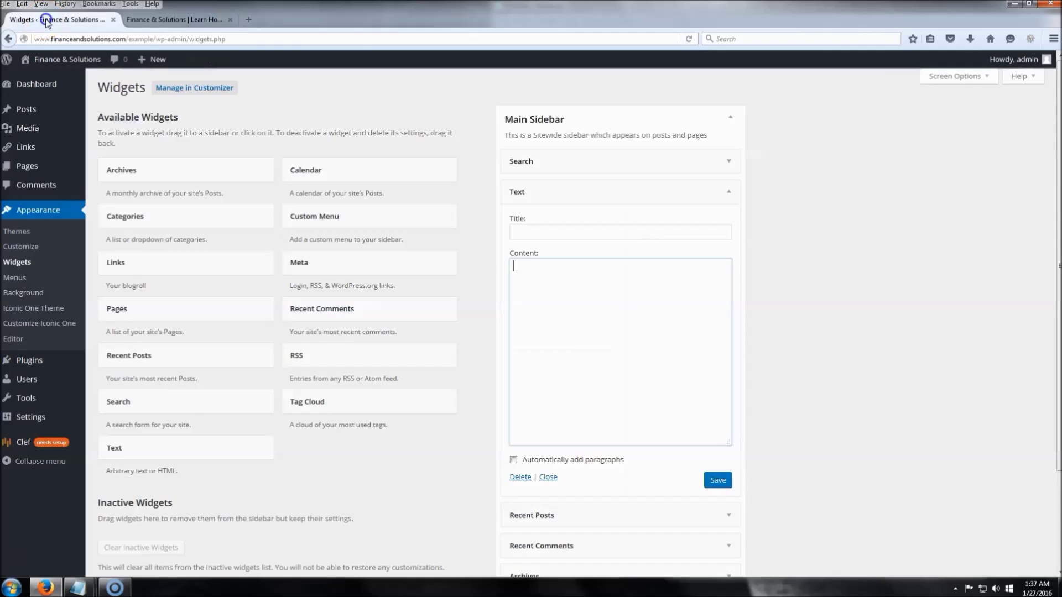
pyautogui.click(602, 293)
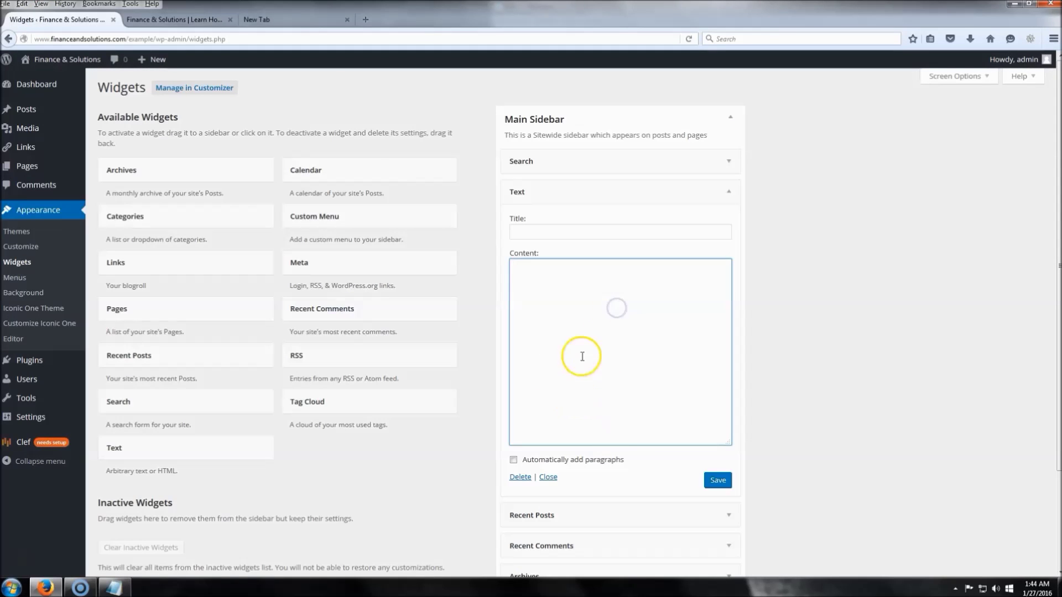
# Go to tinypic.com in the new browser tab and choose the "fiverr banner.png" image file for upload.
pyautogui.click(287, 20)
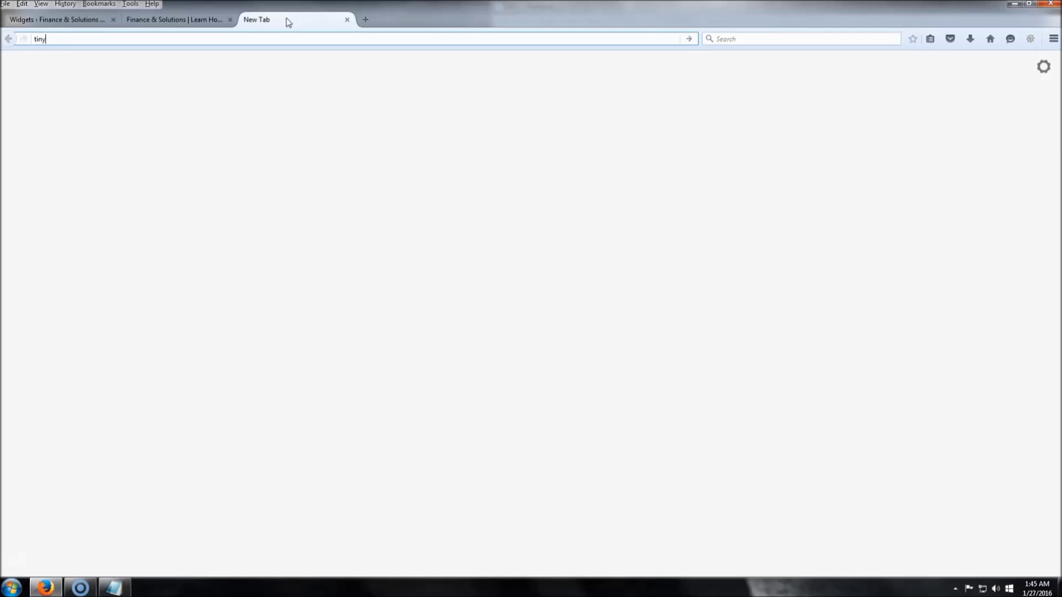
pyautogui.write('tinypic.com')
pyautogui.press('Return')
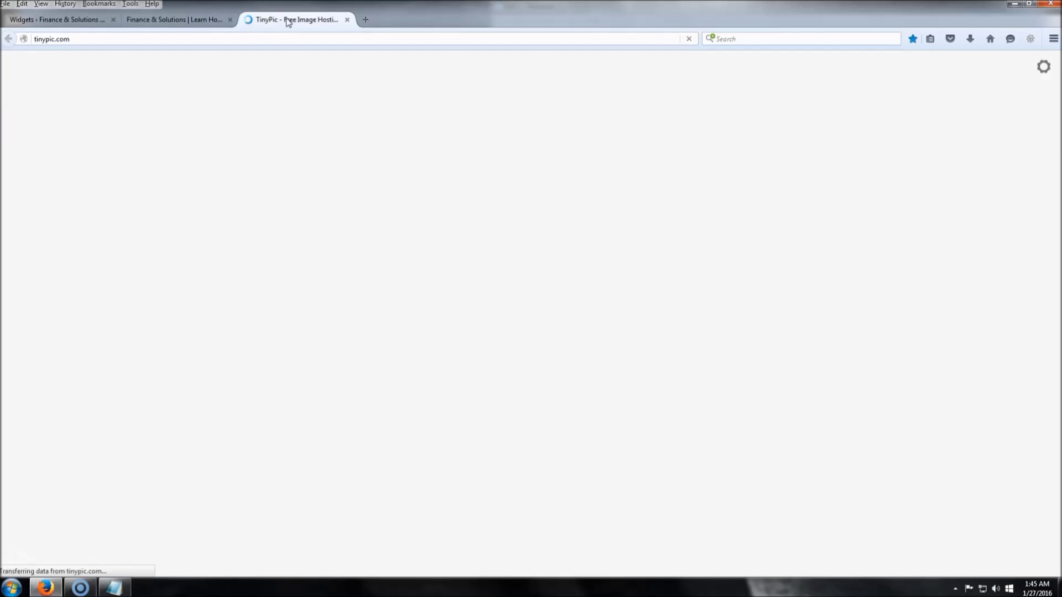
pyautogui.click(522, 253)
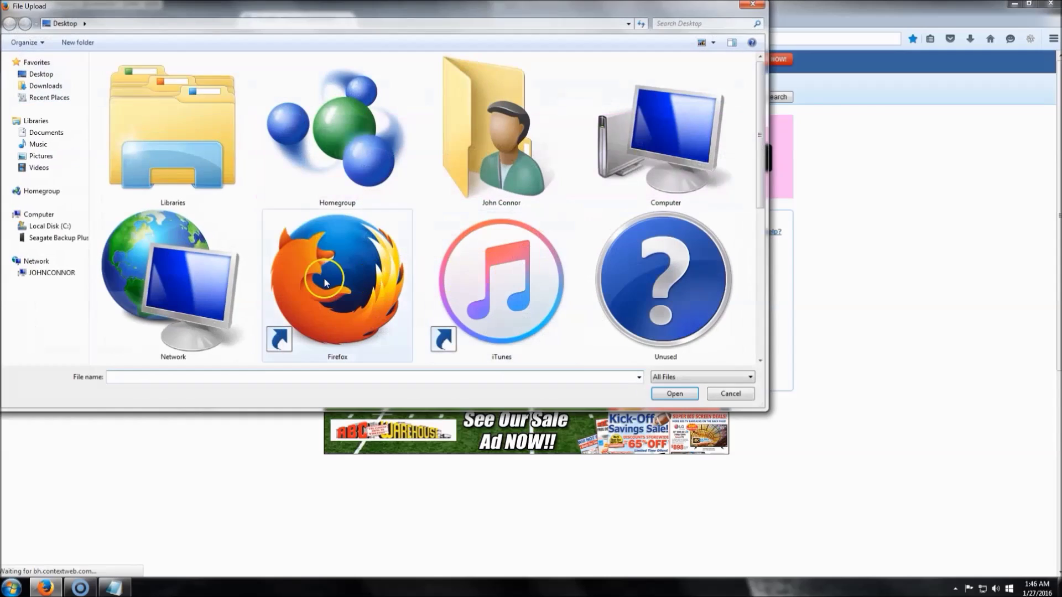
pyautogui.click(327, 284)
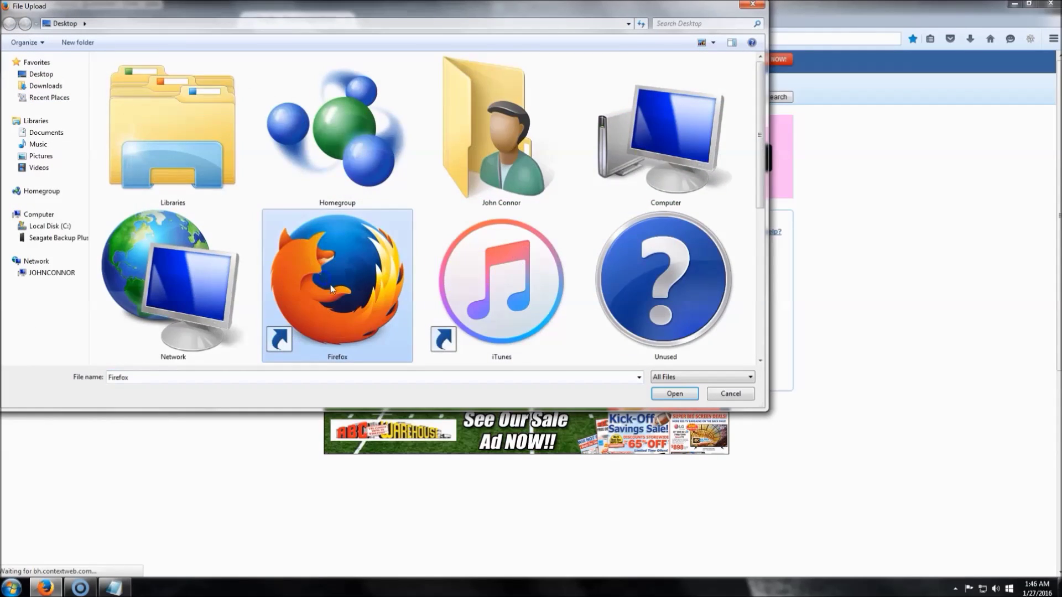
pyautogui.scroll(-5, 326, 287)
pyautogui.doubleClick(309, 304)
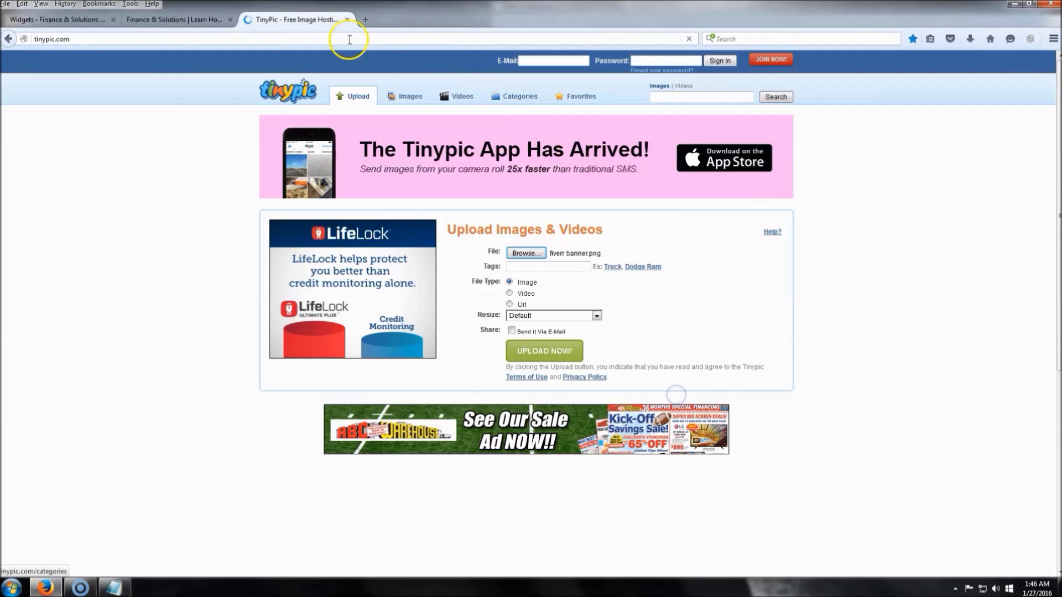
# Check the banner's intended spot in the live site's sidebar, then upload the image to TinyPic and answer the anti-spam challenge.
pyautogui.click(187, 21)
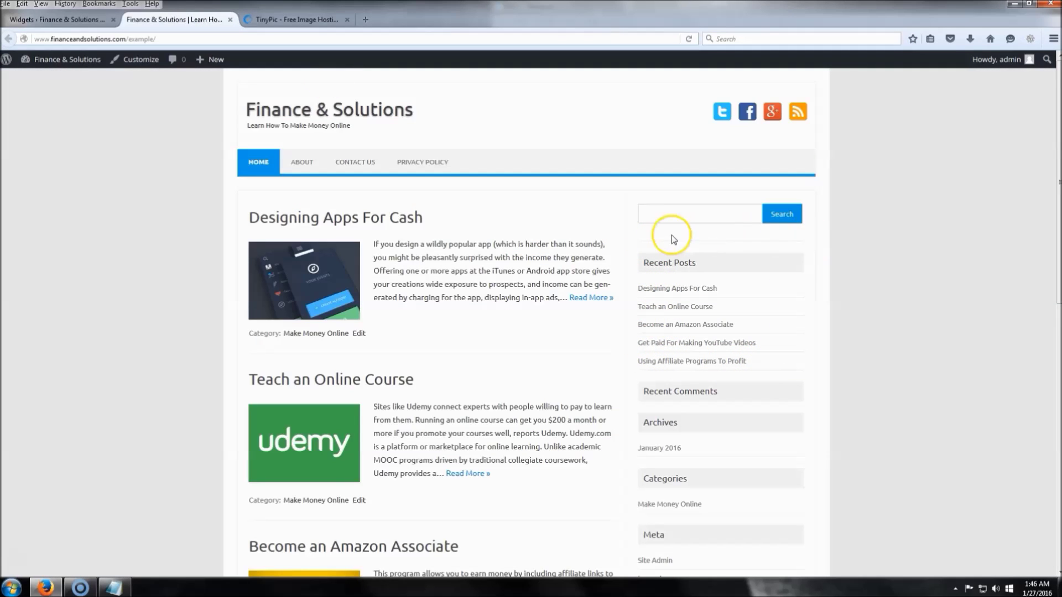
pyautogui.click(275, 20)
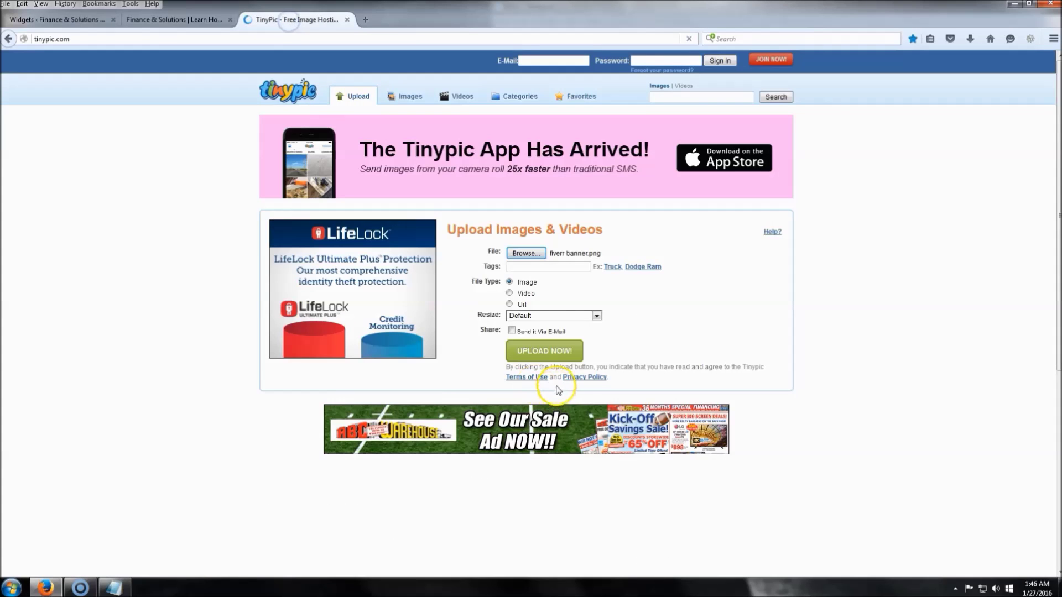
pyautogui.click(544, 350)
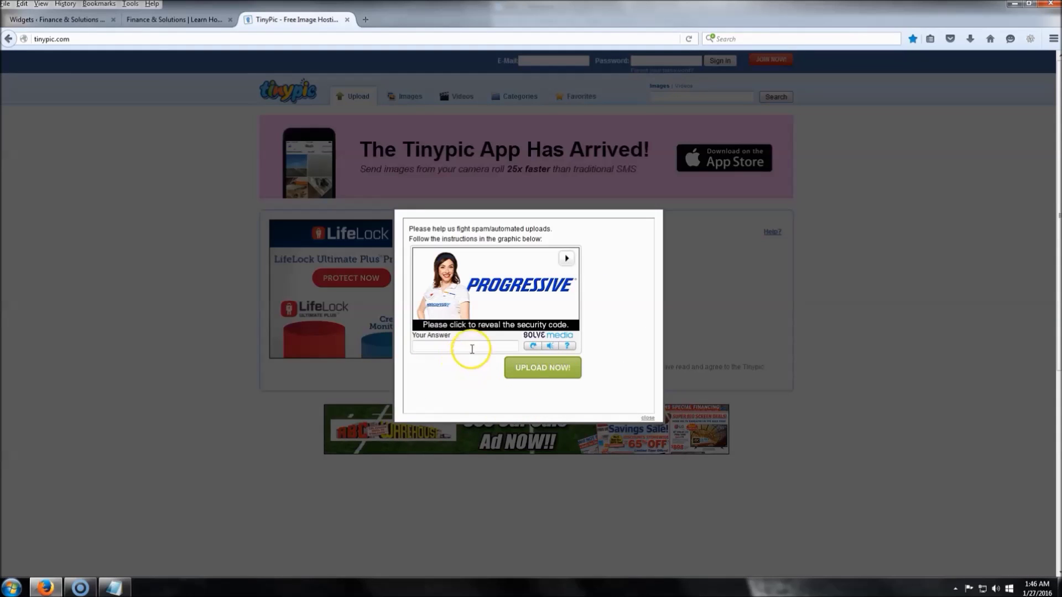
pyautogui.click(484, 324)
pyautogui.click(455, 347)
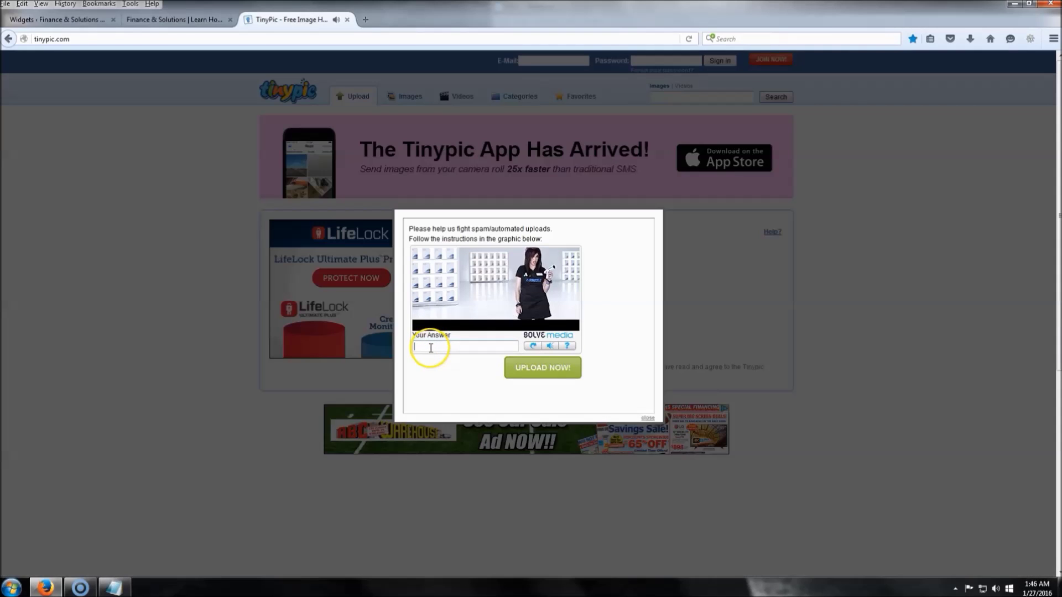
pyautogui.click(453, 350)
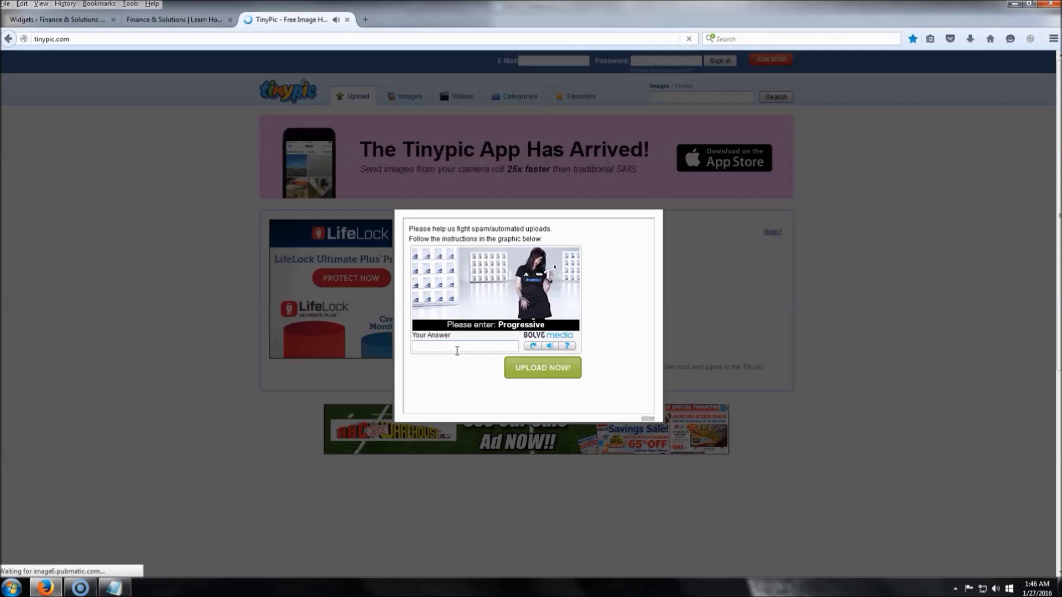
pyautogui.click(457, 347)
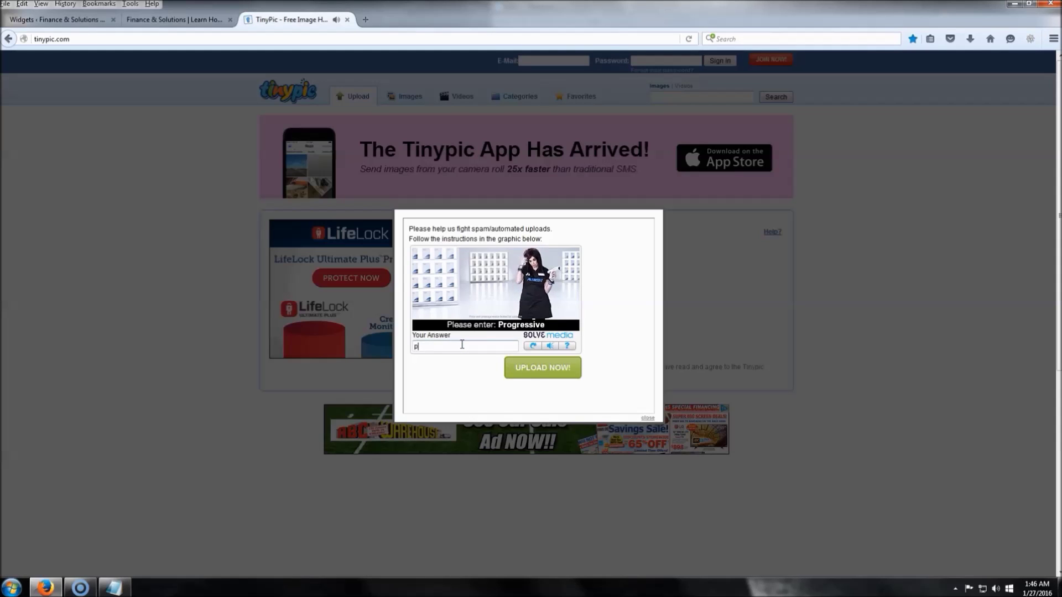
pyautogui.write('progressive')
pyautogui.press('Return')
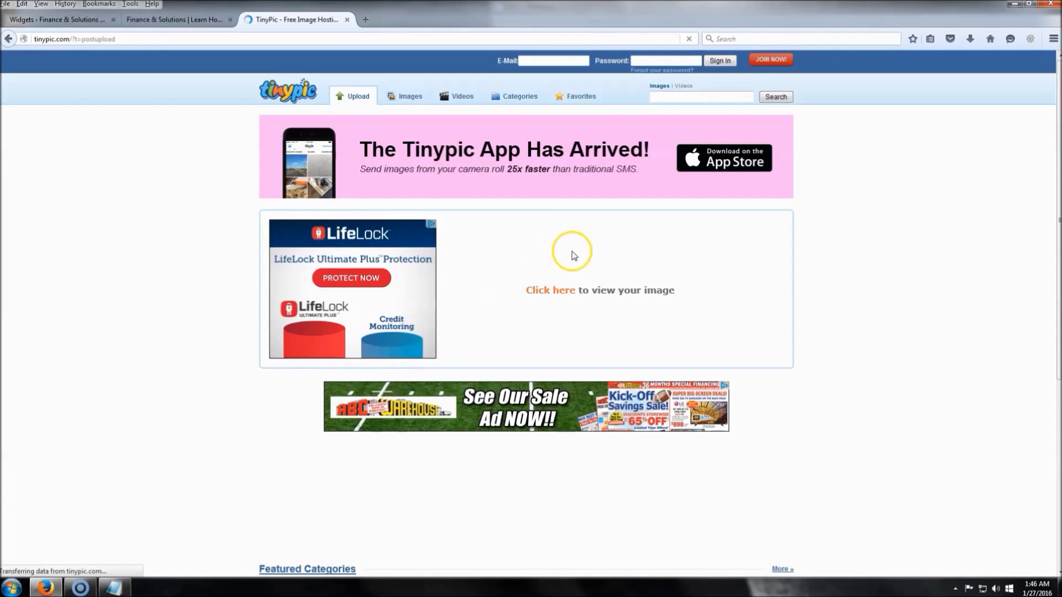
# Open the uploaded image's sharing page and copy its "HTML for Websites" code.
pyautogui.click(540, 289)
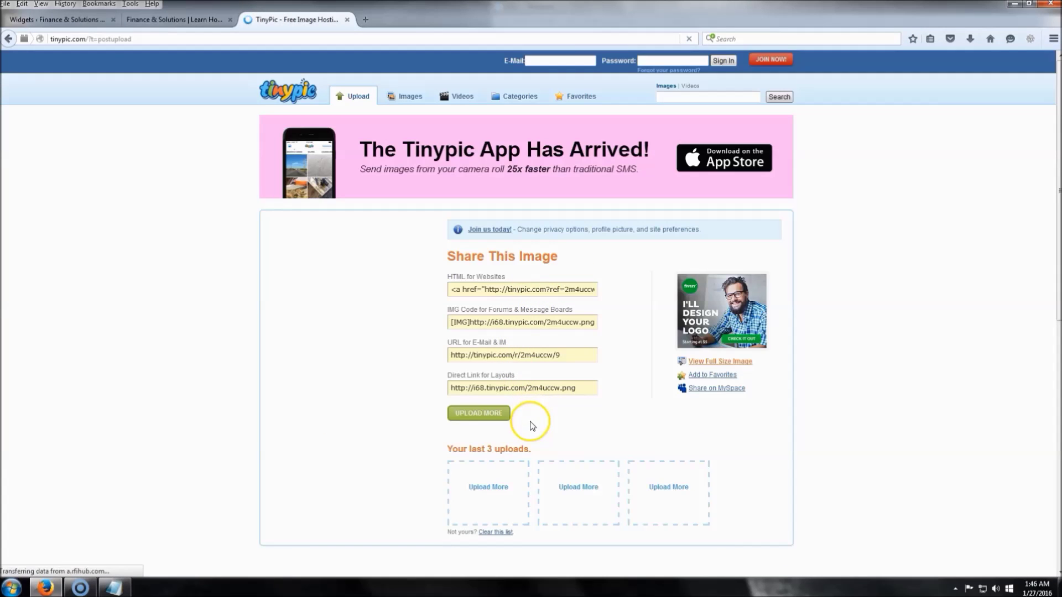
pyautogui.click(537, 290)
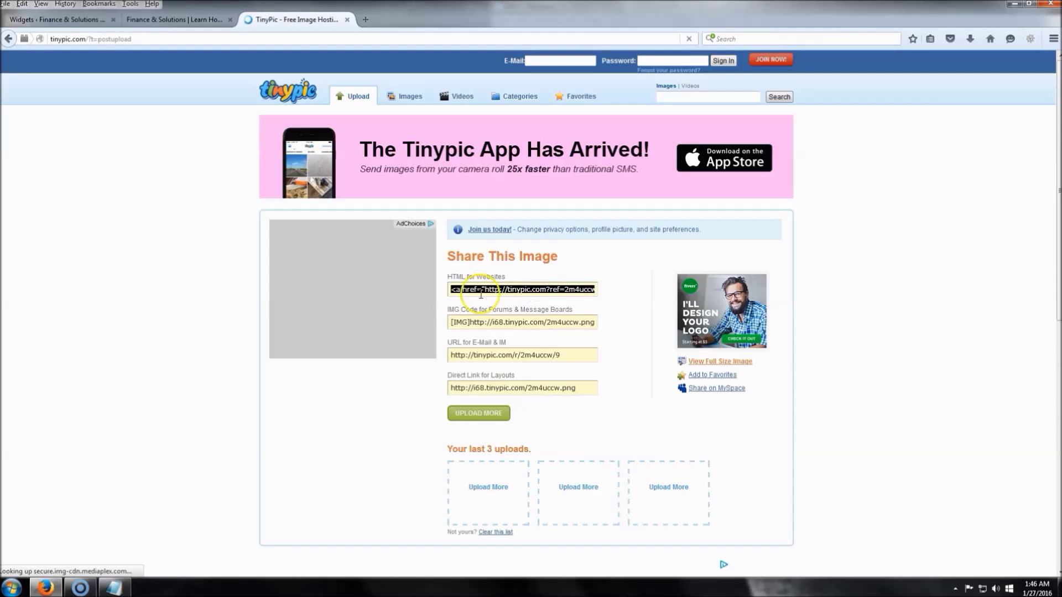
pyautogui.rightClick(505, 289)
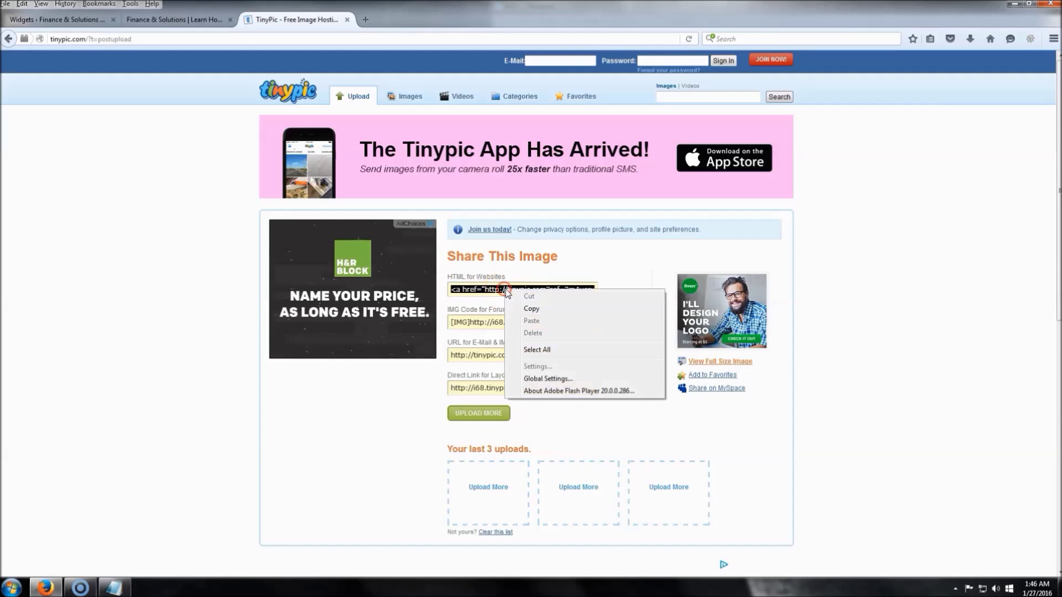
pyautogui.click(541, 311)
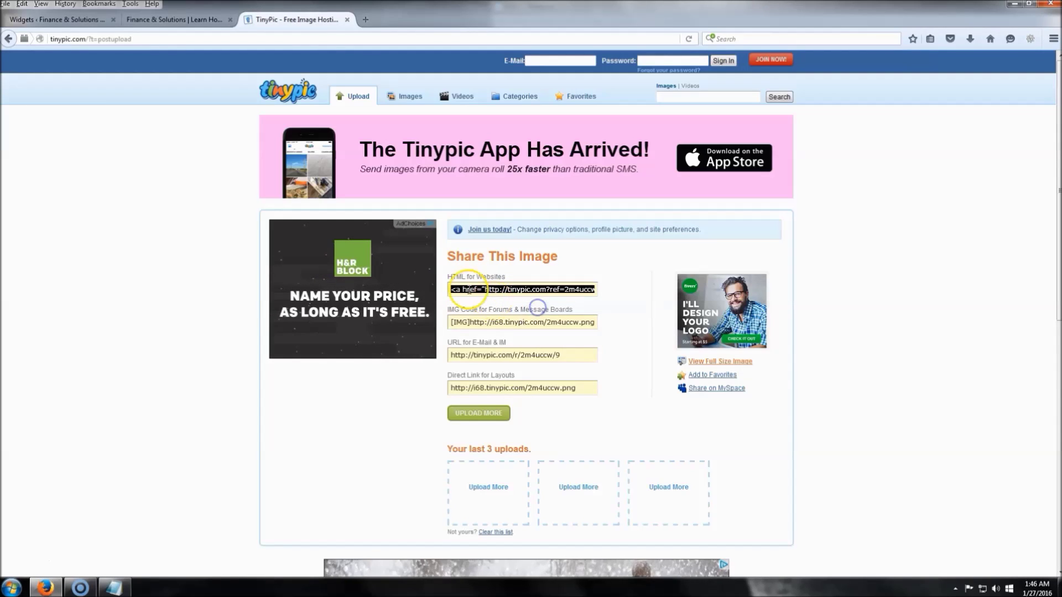
# Close the TinyPic page, paste the copied banner HTML code into the Text widget's content in the Main Sidebar, and save the widget.
pyautogui.click(347, 21)
pyautogui.click(82, 19)
pyautogui.rightClick(564, 294)
pyautogui.click(607, 344)
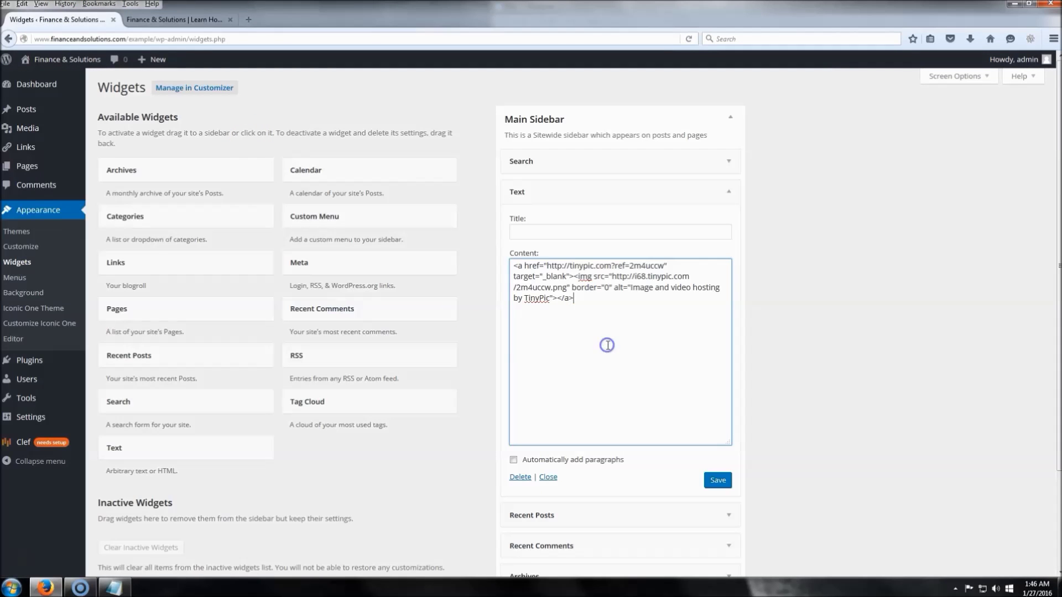
pyautogui.click(721, 482)
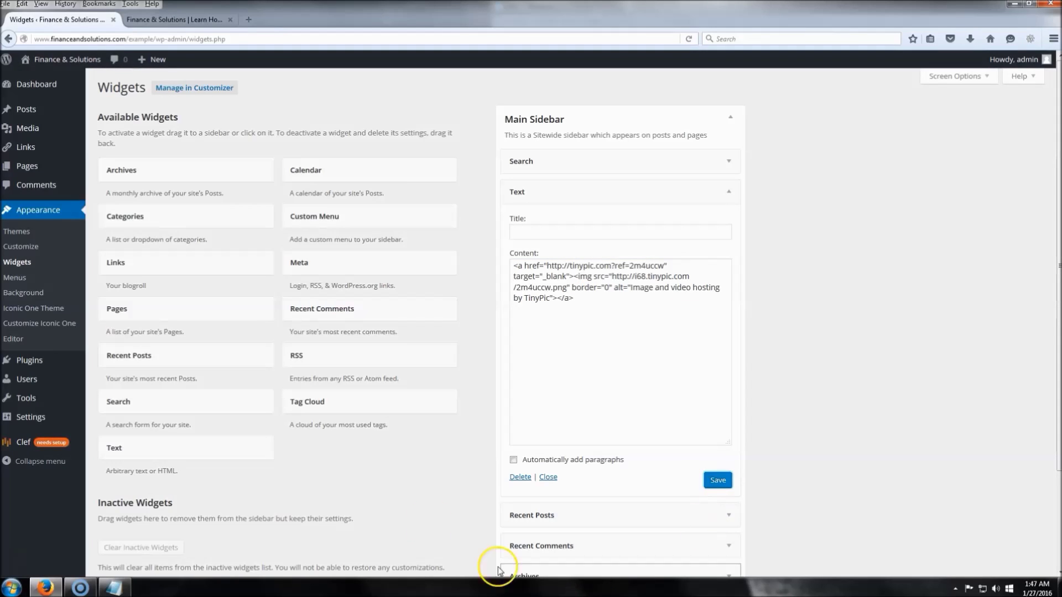
# Check the banner on the reloaded live site, then examine the link address in the Text widget's code and close the widget.
pyautogui.click(189, 21)
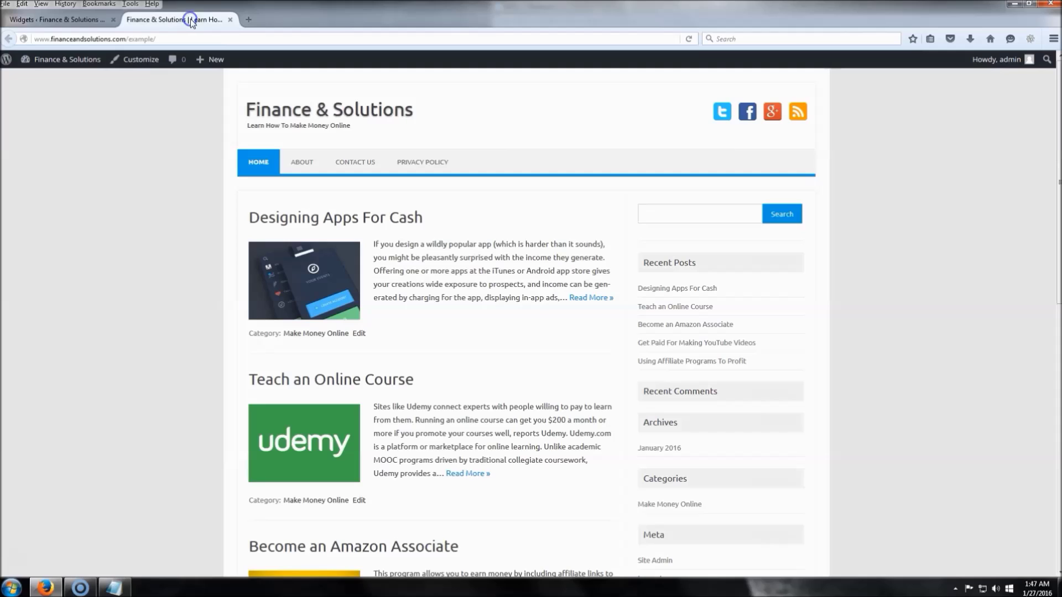
pyautogui.click(692, 38)
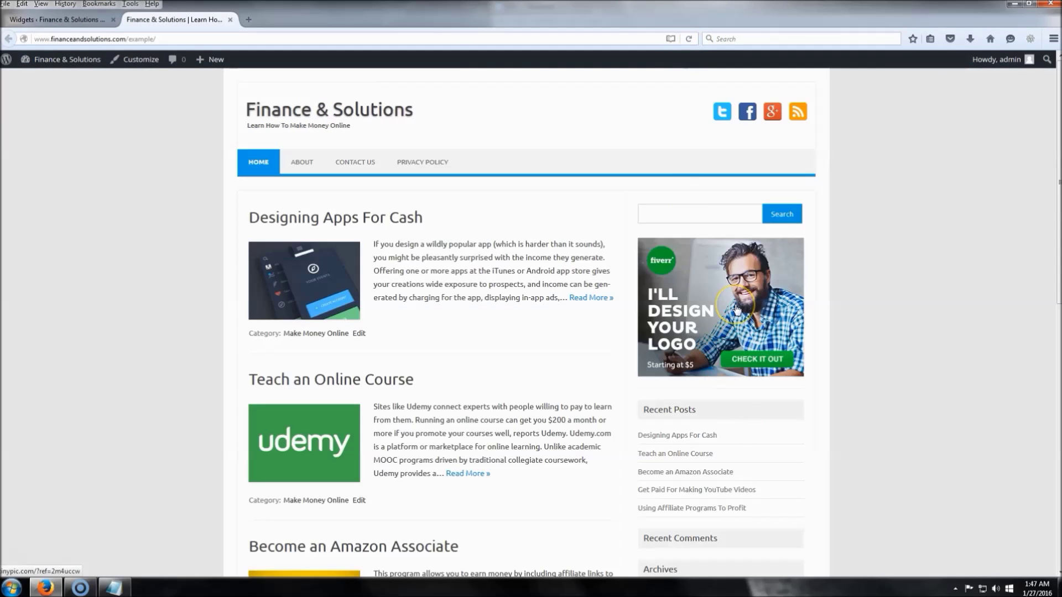
pyautogui.click(67, 19)
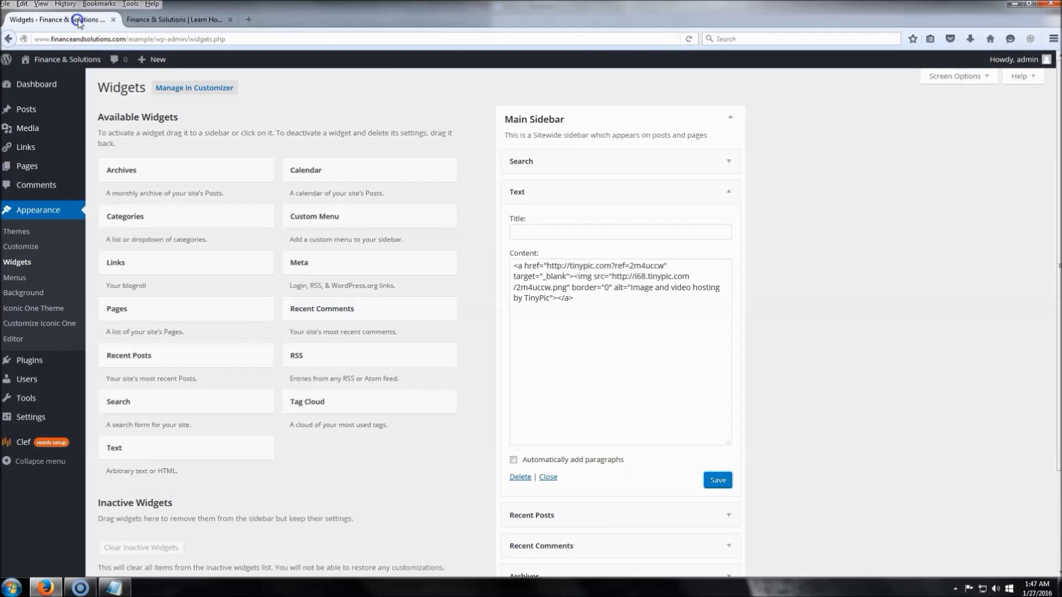
pyautogui.click(610, 314)
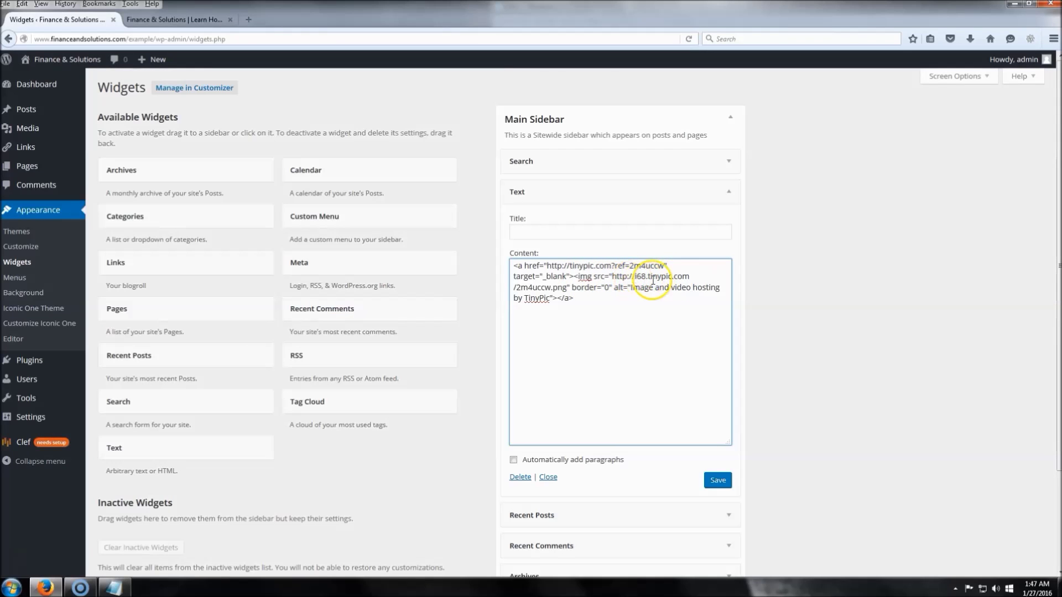
pyautogui.moveTo(546, 266); pyautogui.dragTo(664, 265)
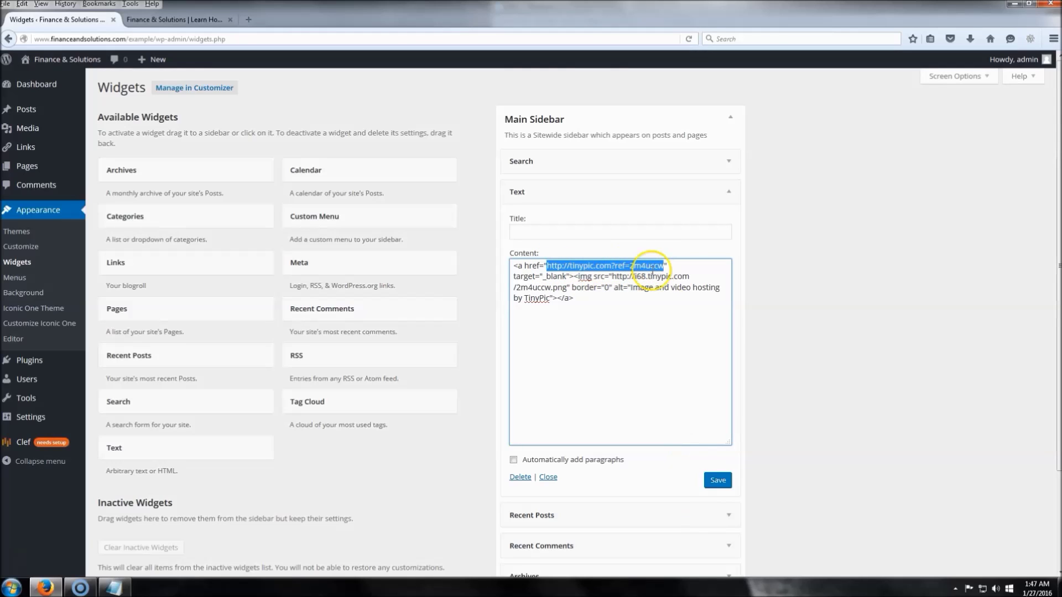
pyautogui.click(549, 478)
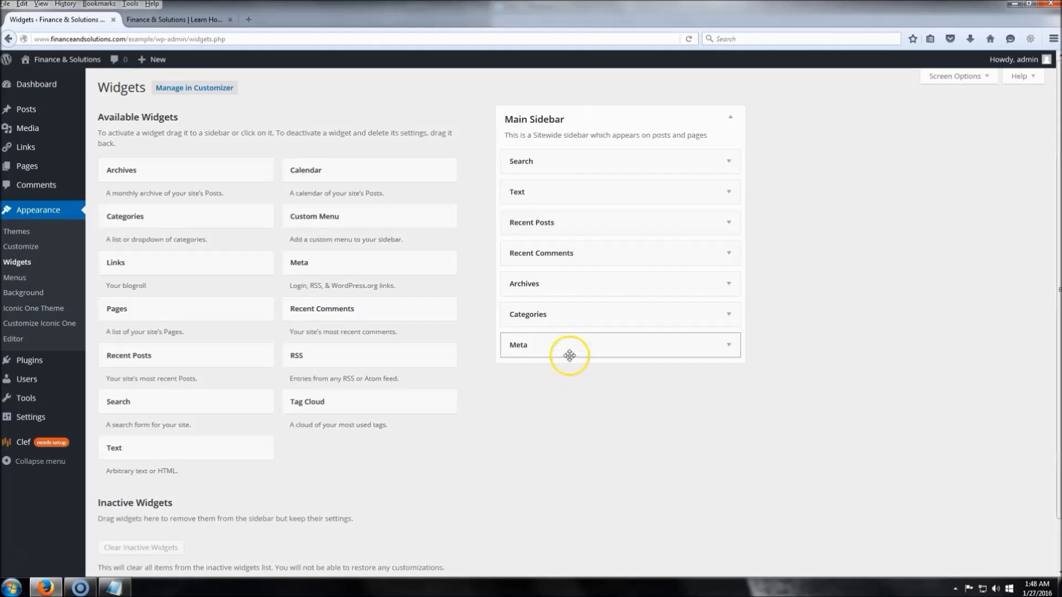
# Delete the Meta and Archives widgets from the Main Sidebar.
pyautogui.click(647, 347)
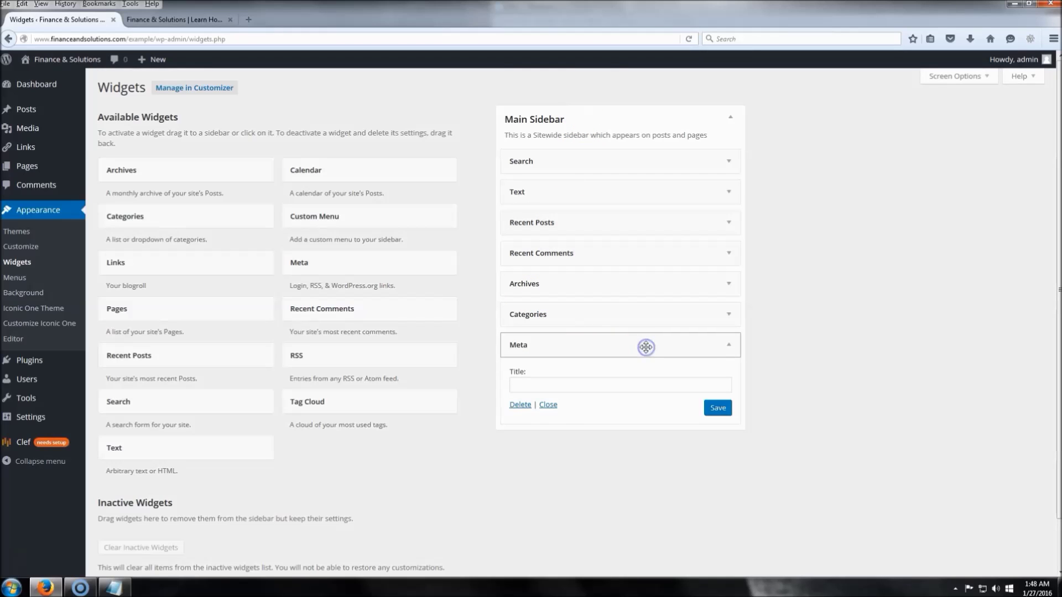
pyautogui.click(521, 405)
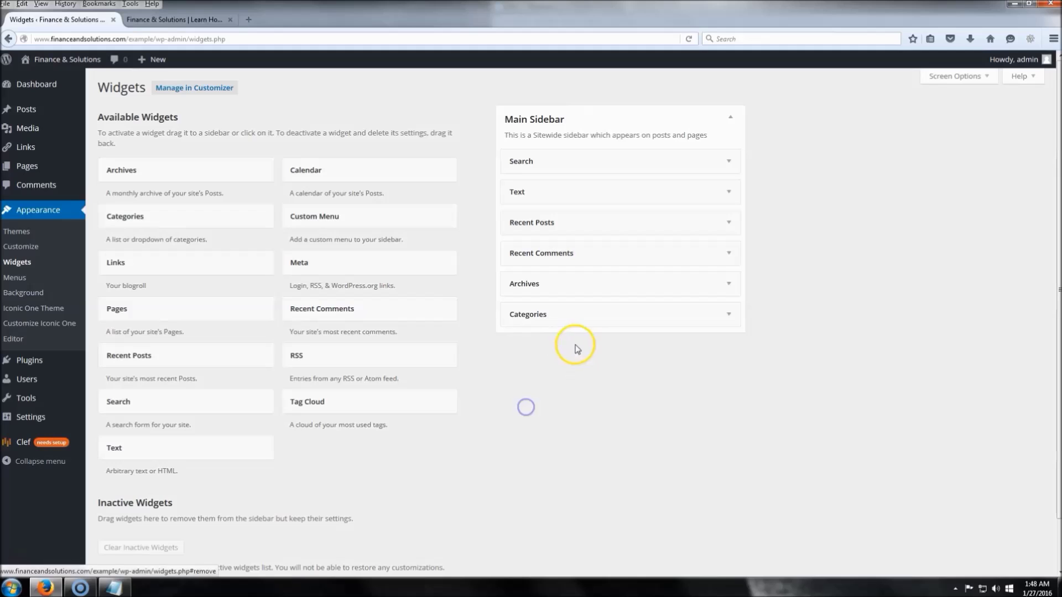
pyautogui.click(594, 285)
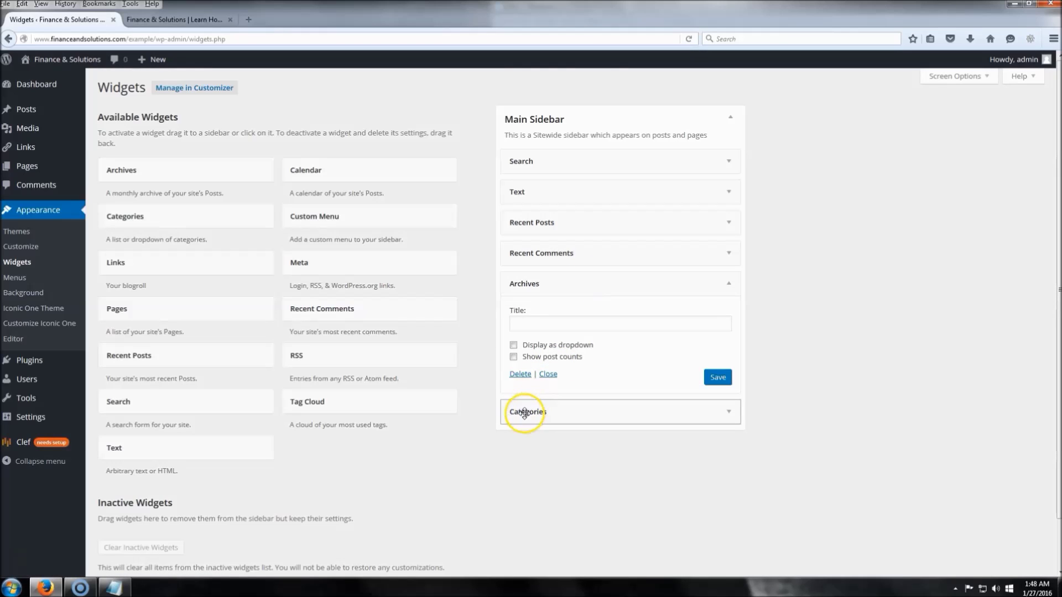
pyautogui.click(520, 375)
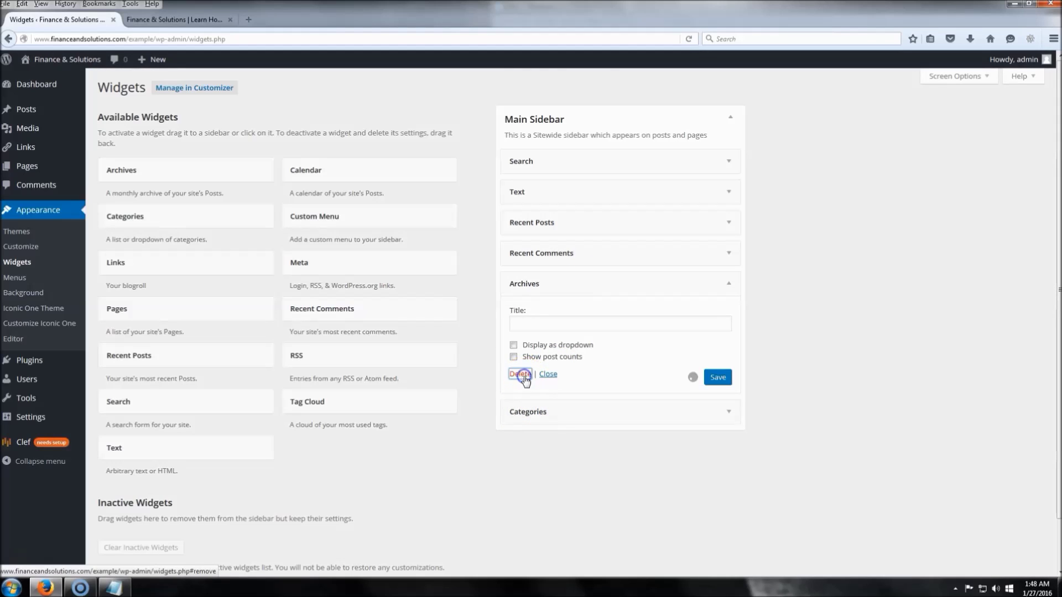
pyautogui.click(621, 259)
pyautogui.click(622, 255)
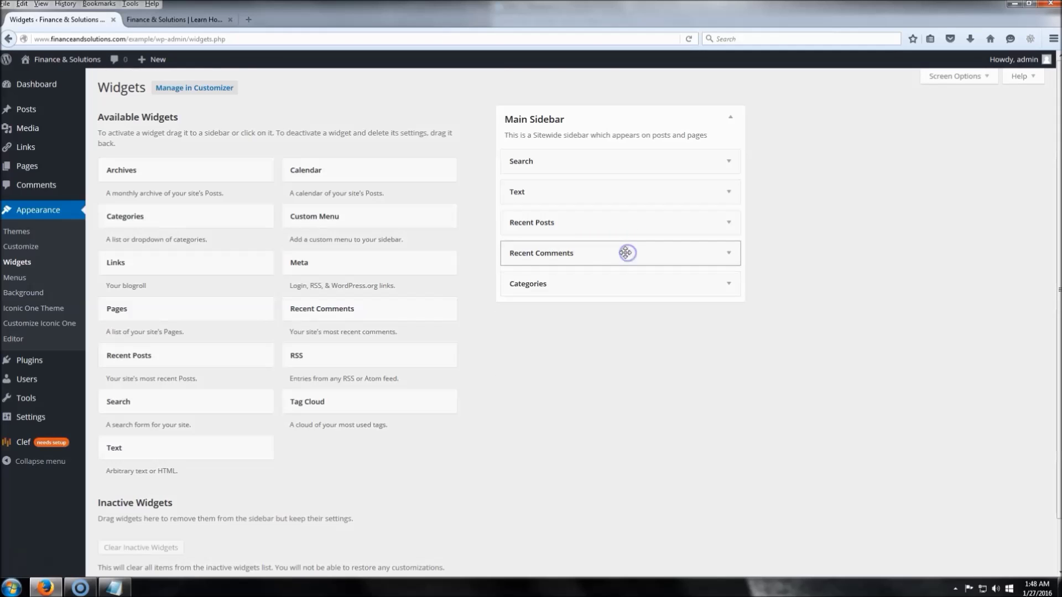
# Reload the live site and review the updated sidebar and the posts down the home page.
pyautogui.click(178, 19)
pyautogui.click(689, 39)
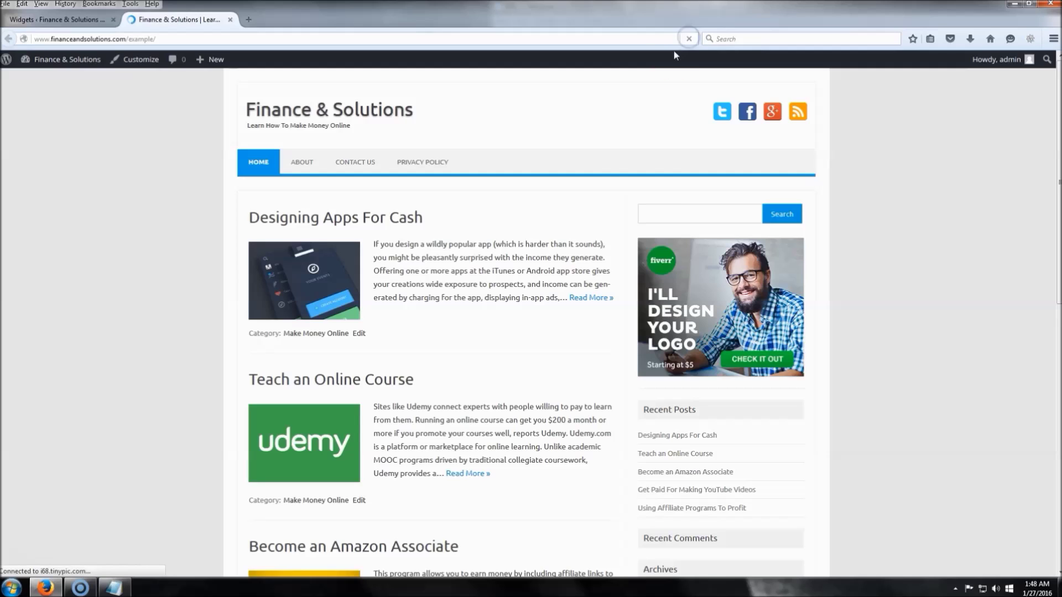
pyautogui.scroll(-3, 559, 318)
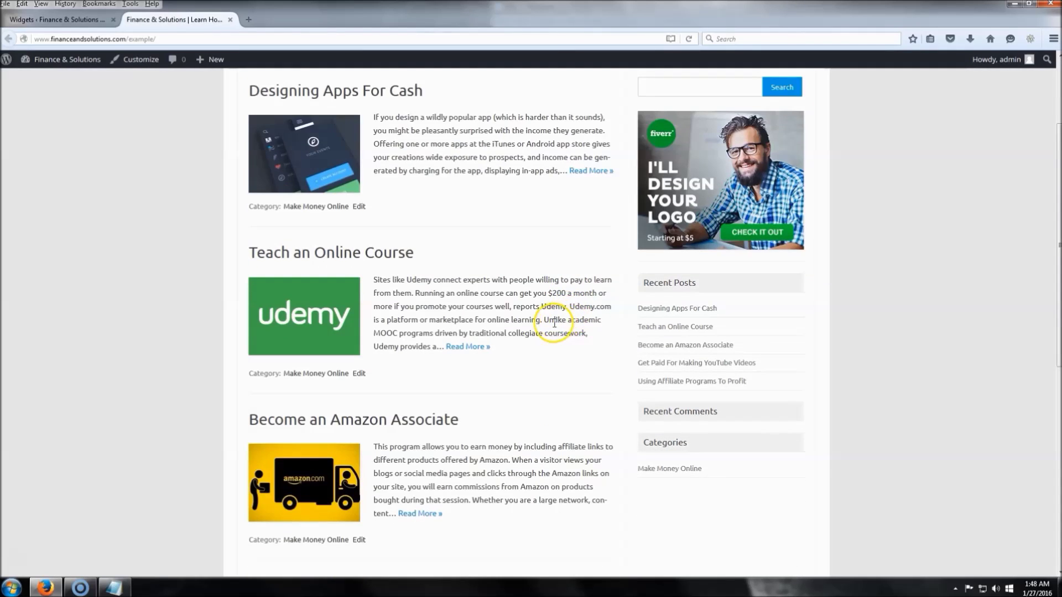
pyautogui.scroll(3, 553, 325)
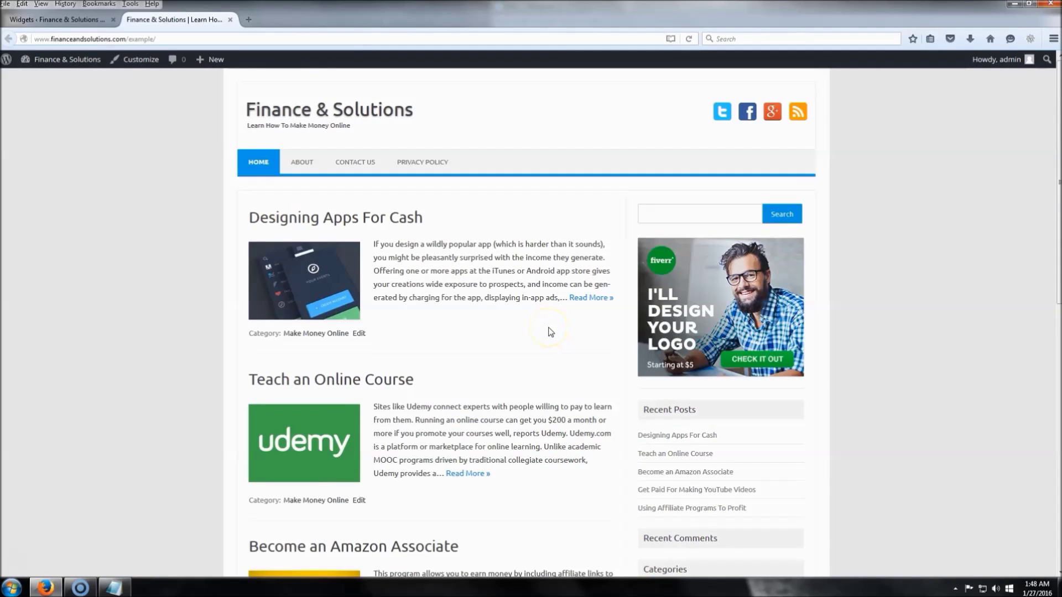
pyautogui.scroll(-7, 551, 332)
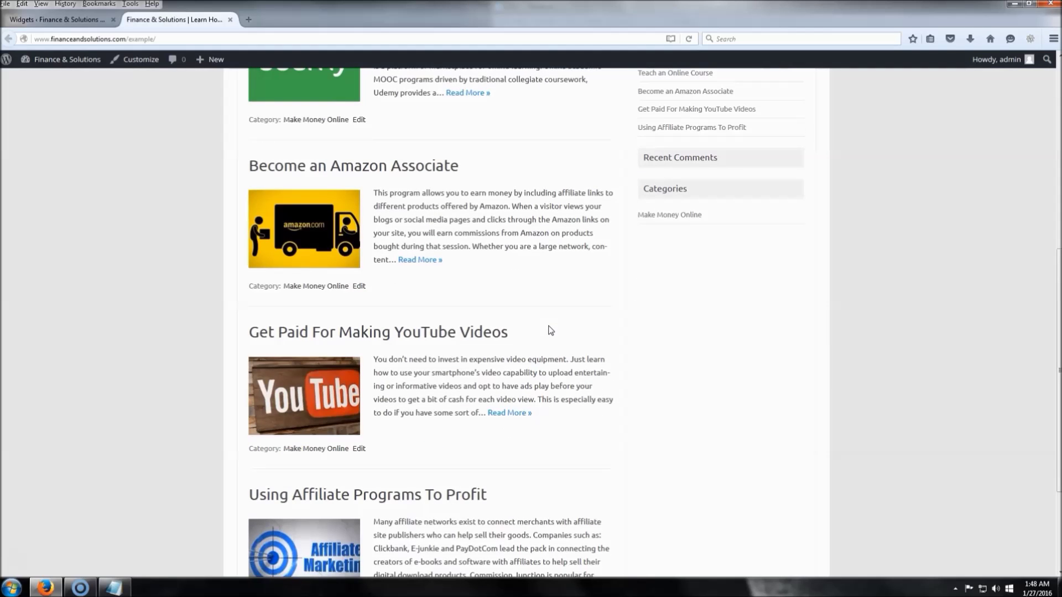
pyautogui.scroll(7, 551, 331)
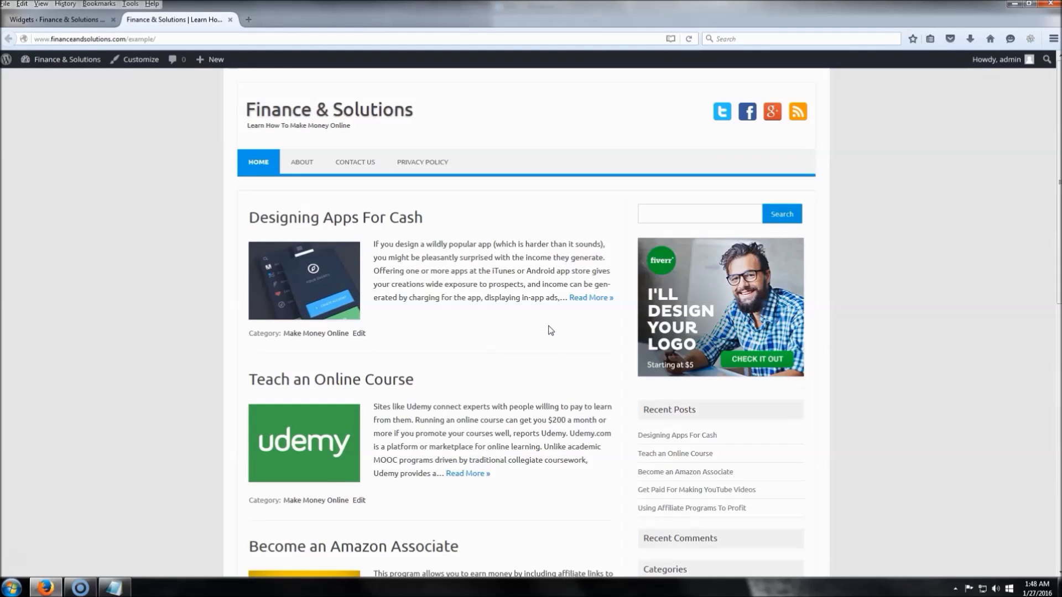
pyautogui.click(547, 324)
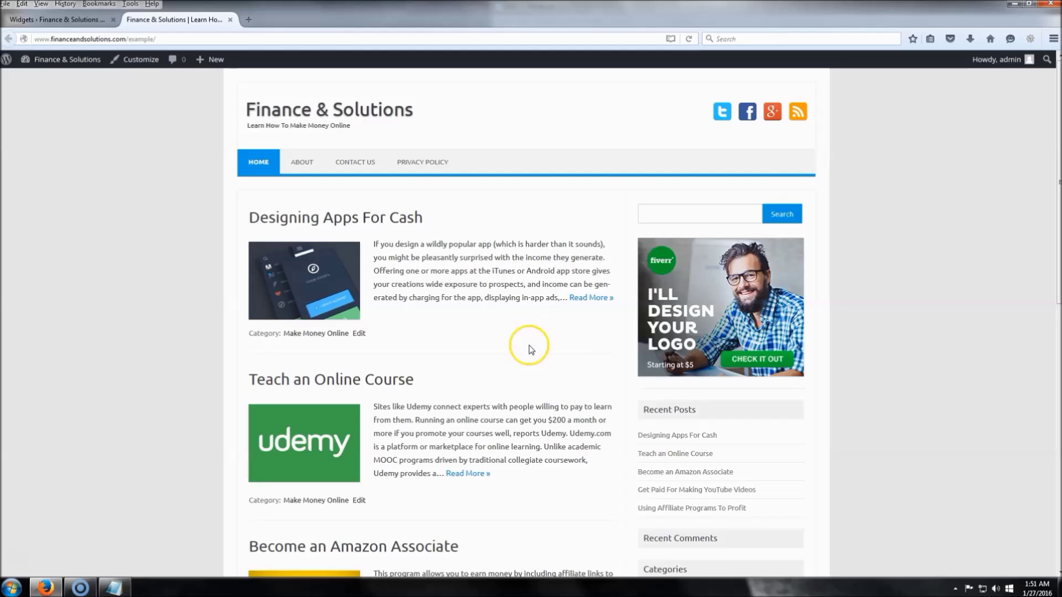
pyautogui.click(529, 345)
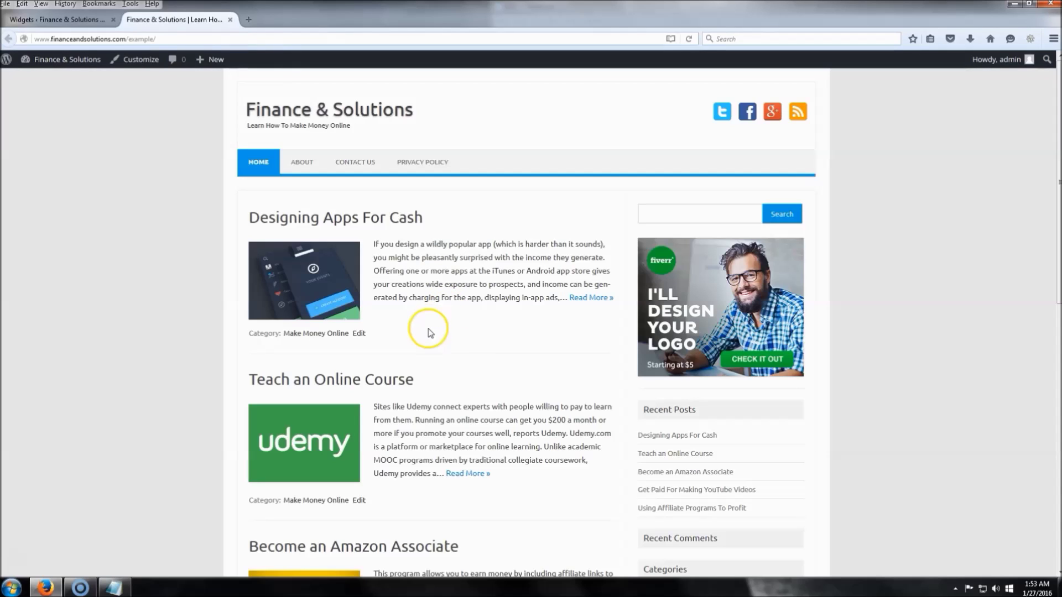
pyautogui.moveTo(69, 65)
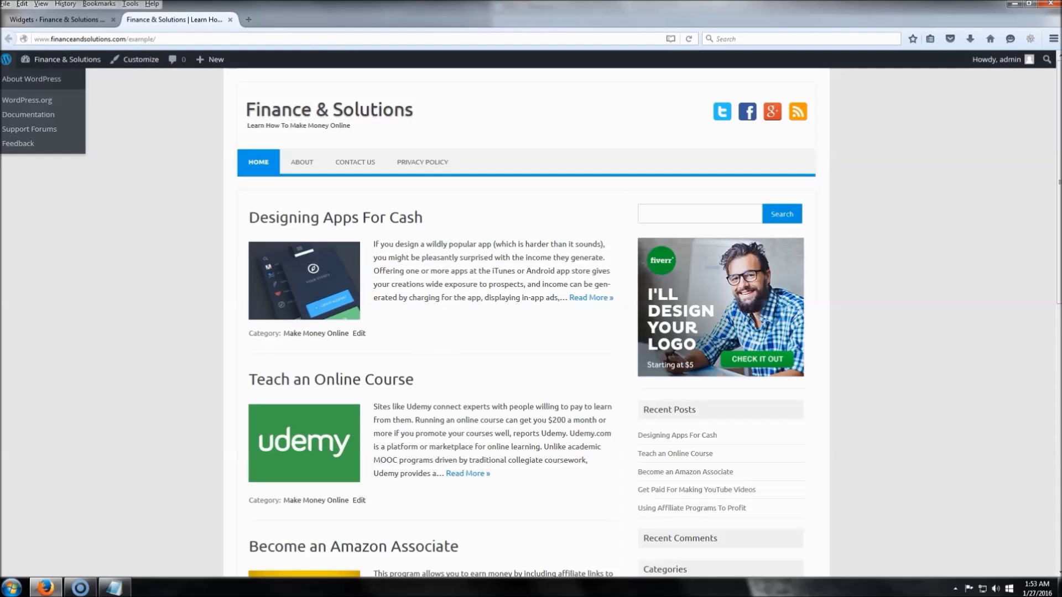